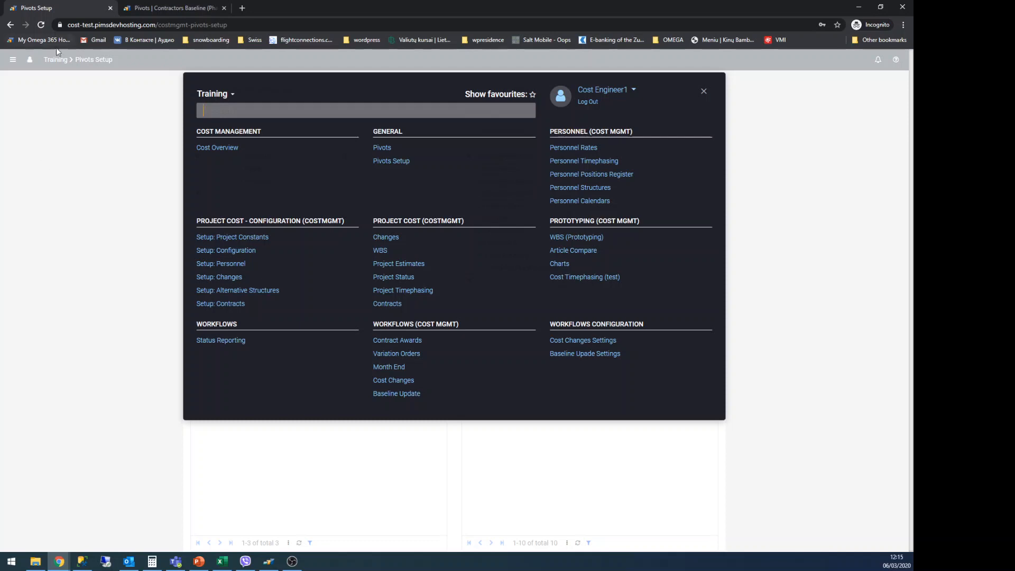
- Dismiss the navigation menu and view the permissions of the Contracts, Project and Personnel groups
left_click(80, 165)
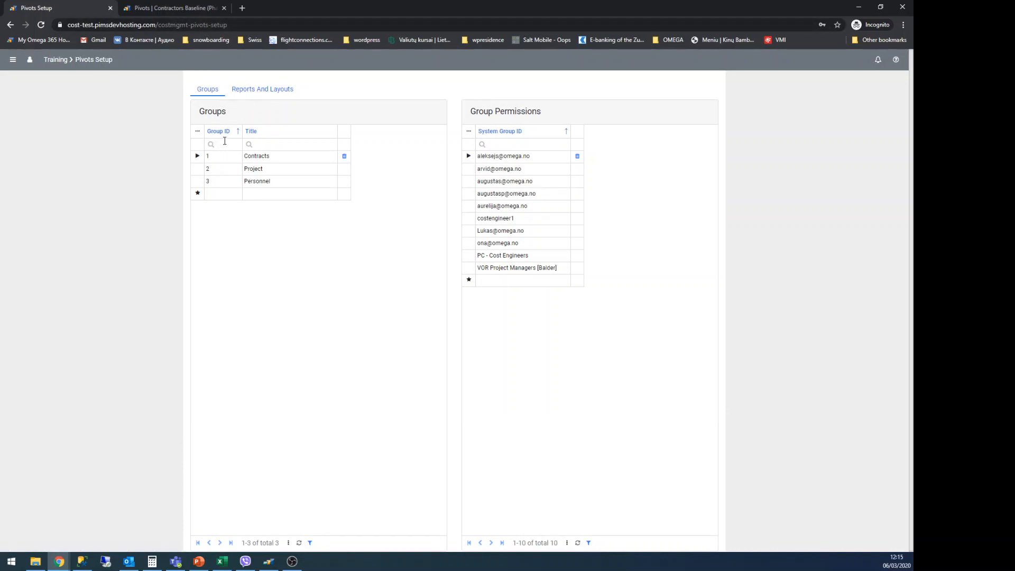
left_click(199, 170)
left_click(198, 159)
left_click(199, 170)
left_click(199, 183)
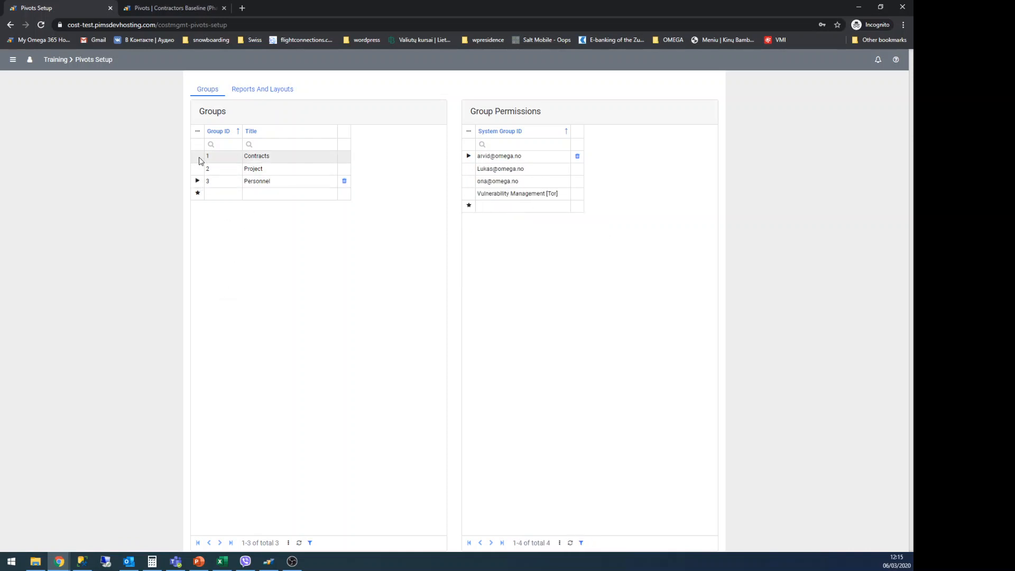
left_click(199, 157)
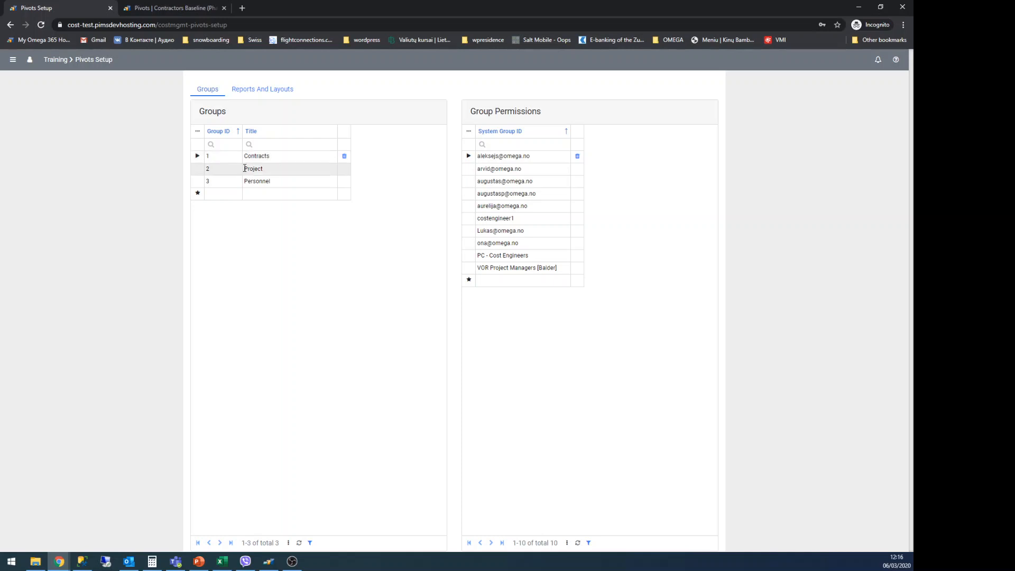
- Compare which system groups have permissions on the Project group with those on the Personnel and Contracts groups
left_click(204, 169)
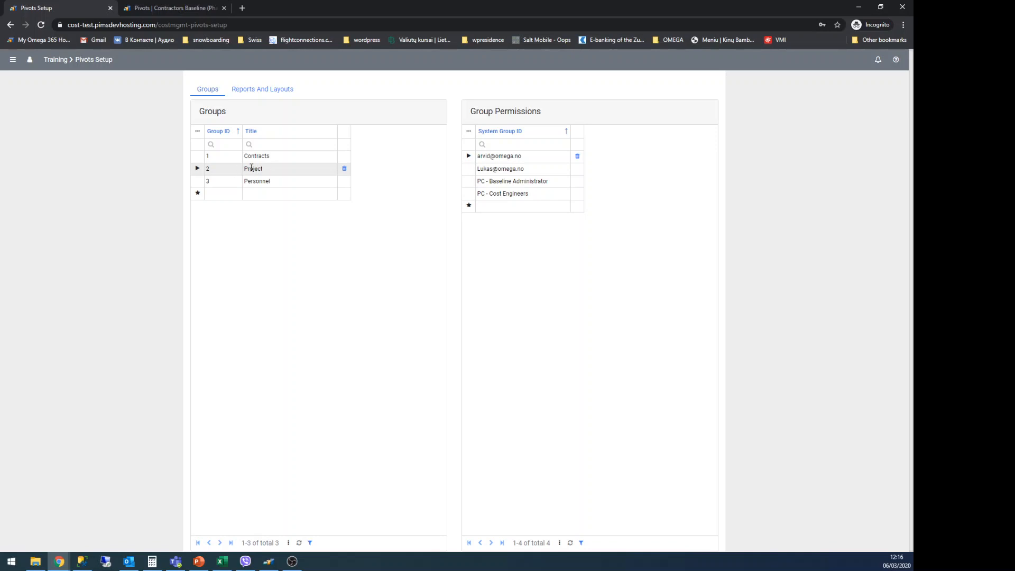
left_click(201, 182)
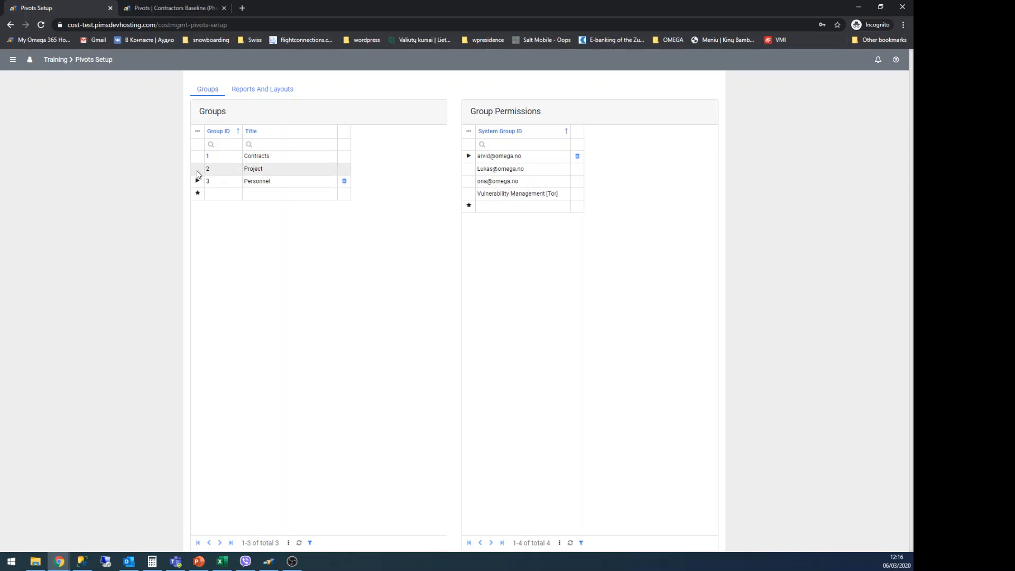
left_click(199, 170)
left_click(196, 155)
left_click(200, 168)
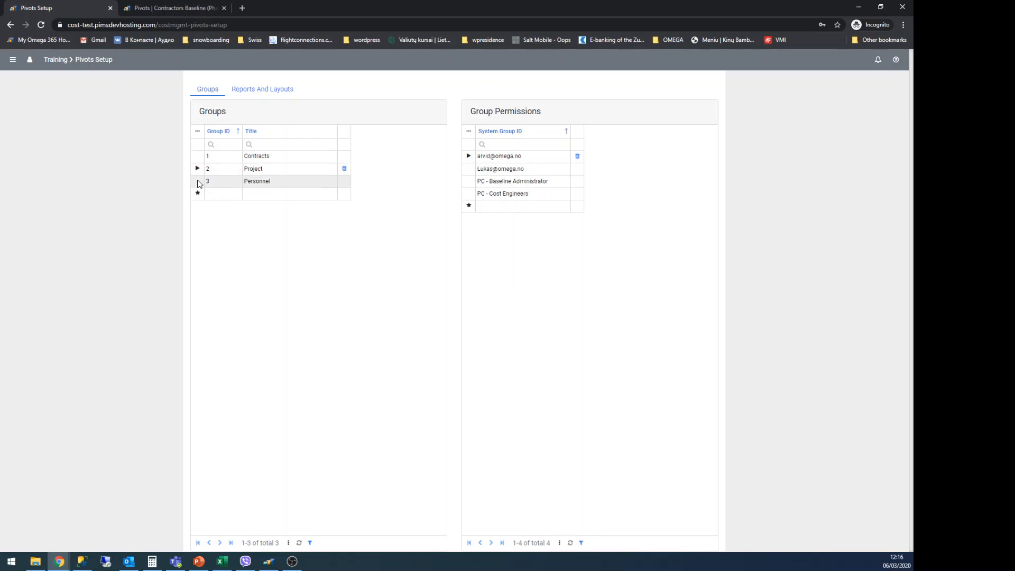
left_click(198, 182)
left_click(196, 168)
left_click(198, 157)
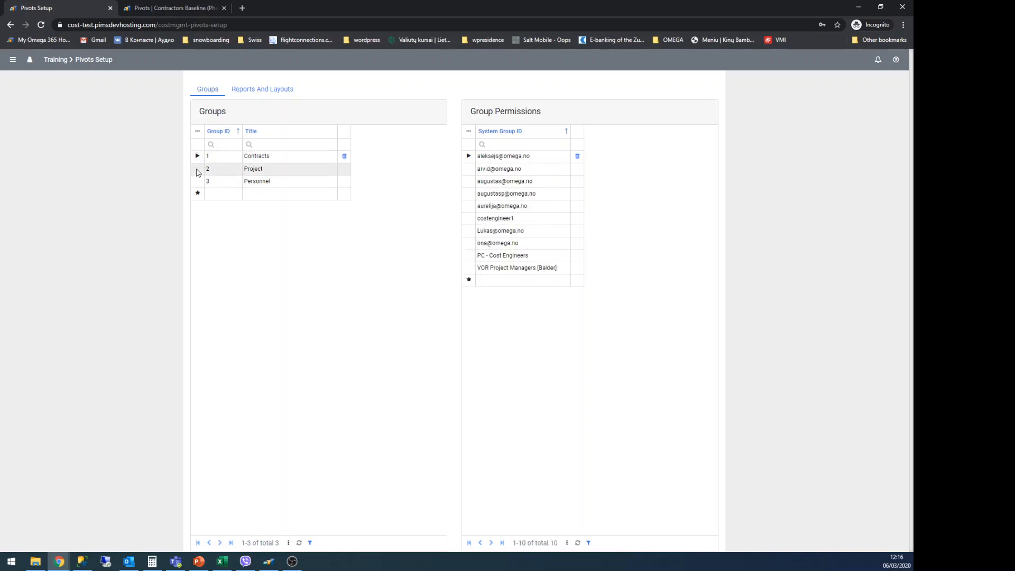
left_click(197, 169)
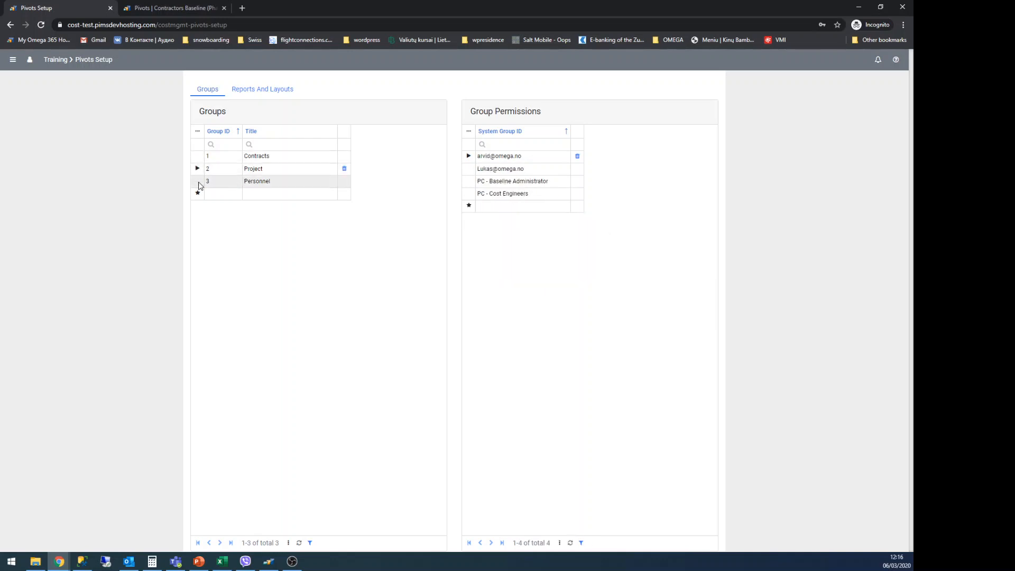
left_click(197, 159)
left_click(198, 169)
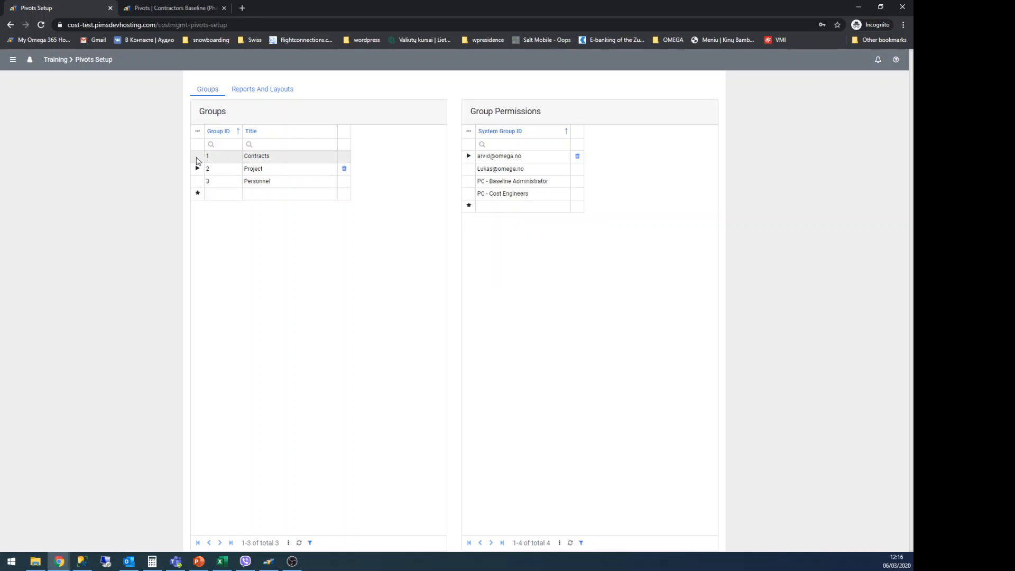
- Select the Contracts group and view the system group choices for its PC - Cost Engineers permission without changing it
left_click(197, 161)
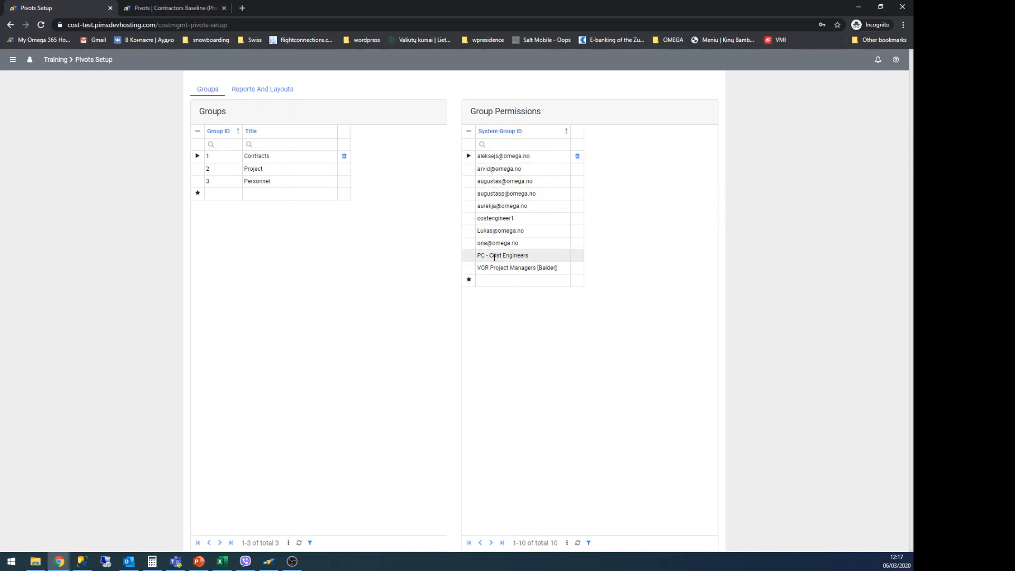
left_click(526, 255)
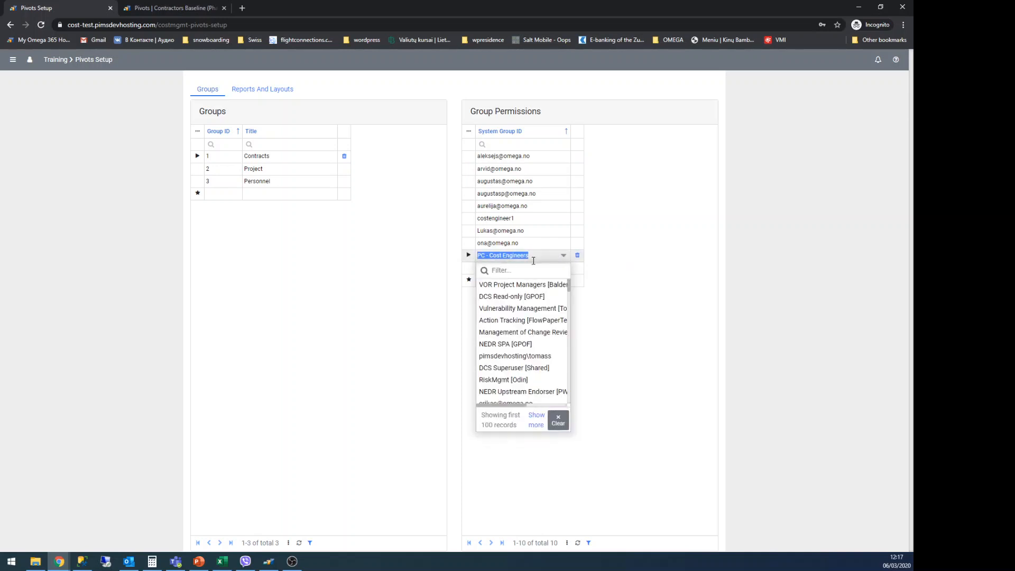
left_click(640, 284)
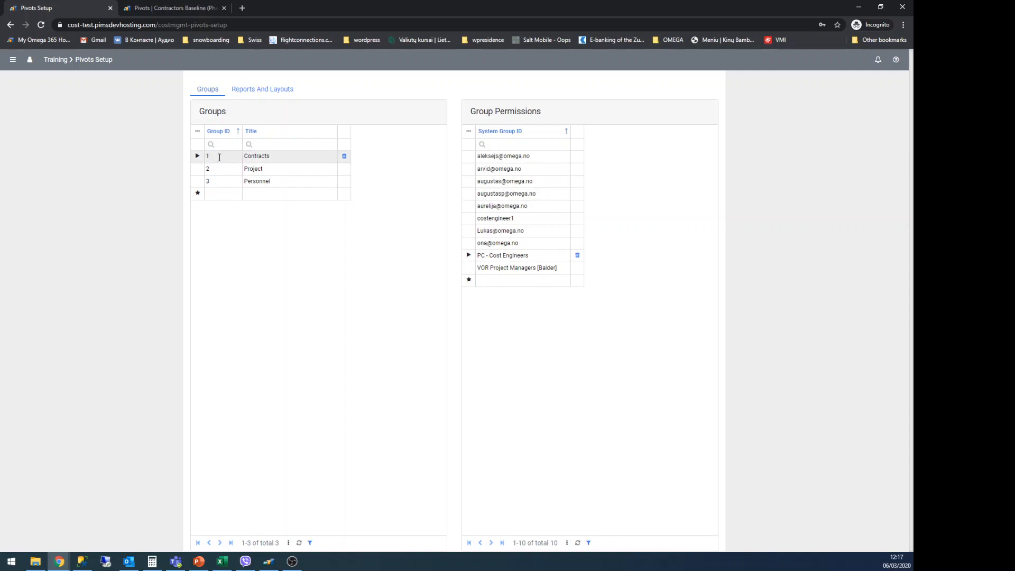
- Open the new report form under Reports And Layouts, view its report group and data source choices, and close it without creating a report
left_click(259, 91)
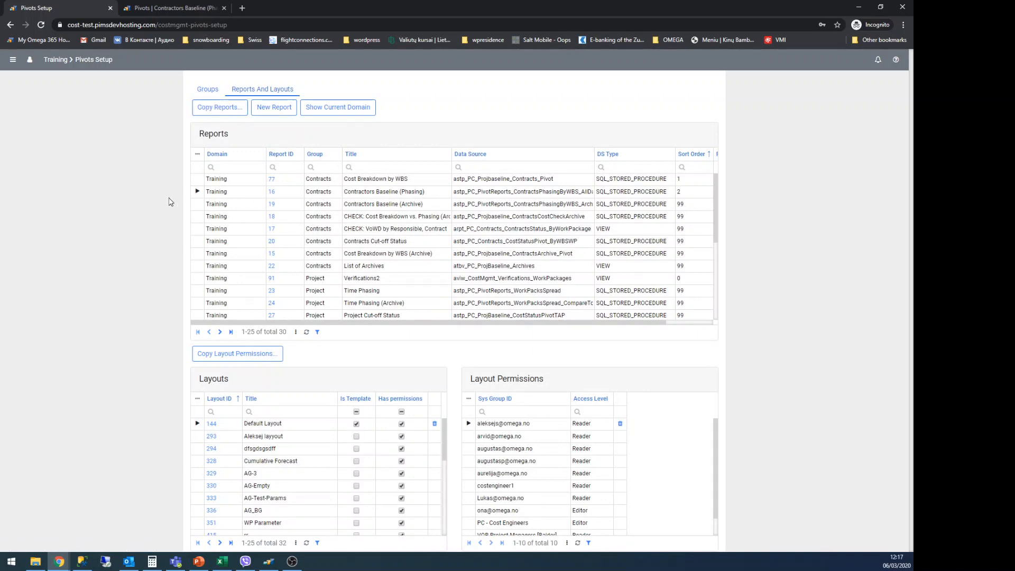
left_click(274, 108)
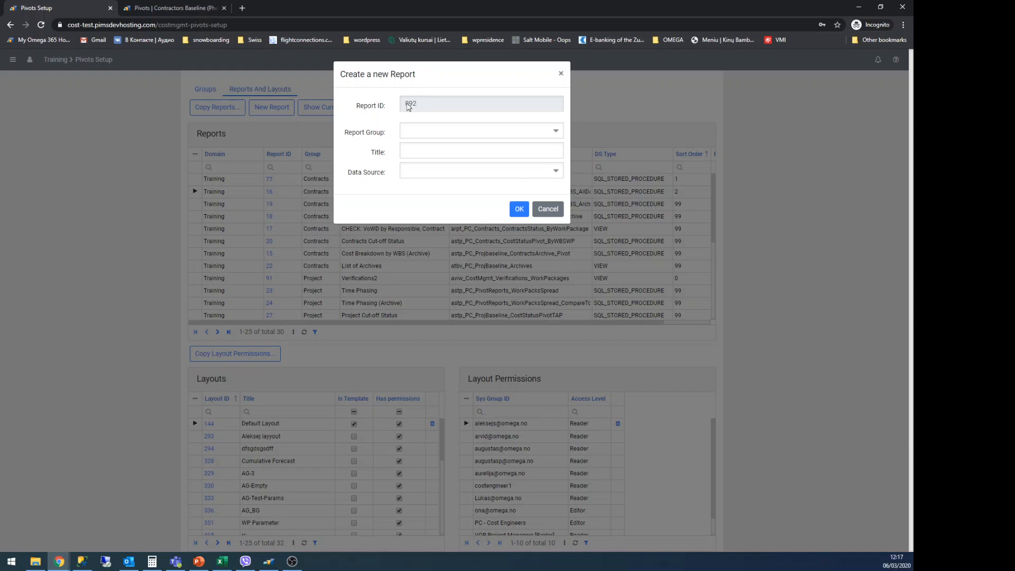
left_click(467, 131)
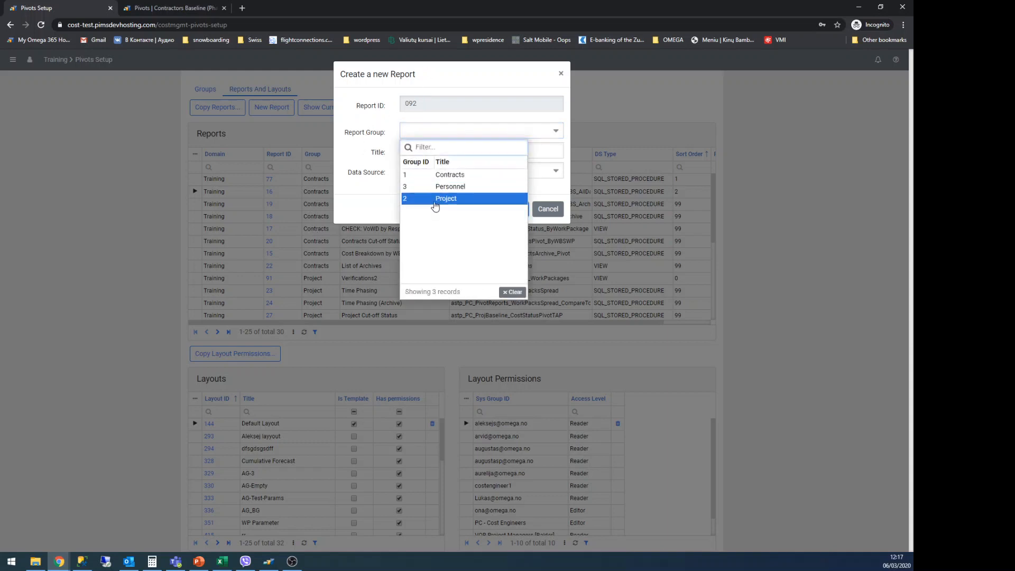
left_click(526, 117)
left_click(476, 149)
left_click(511, 172)
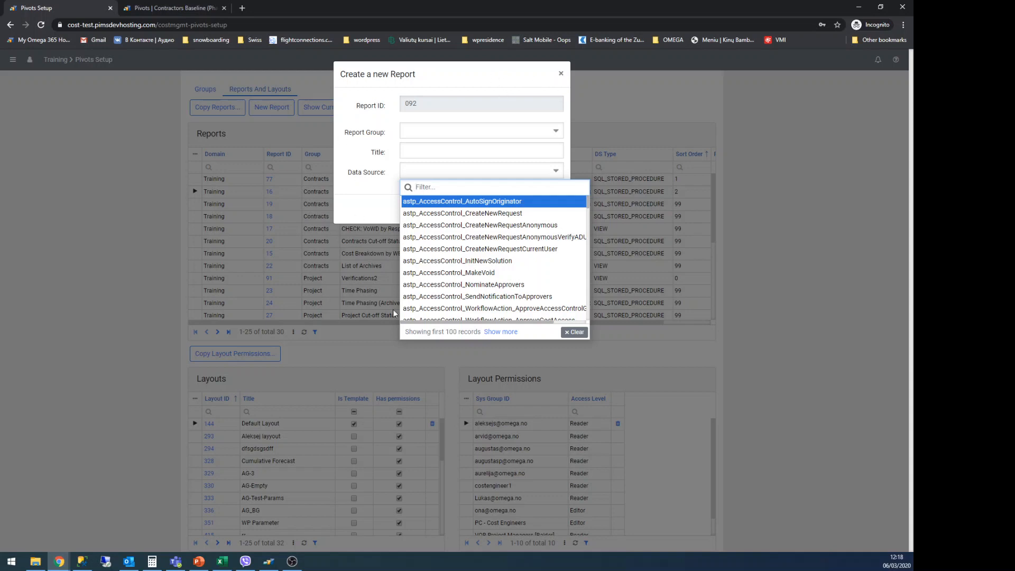
left_click(561, 78)
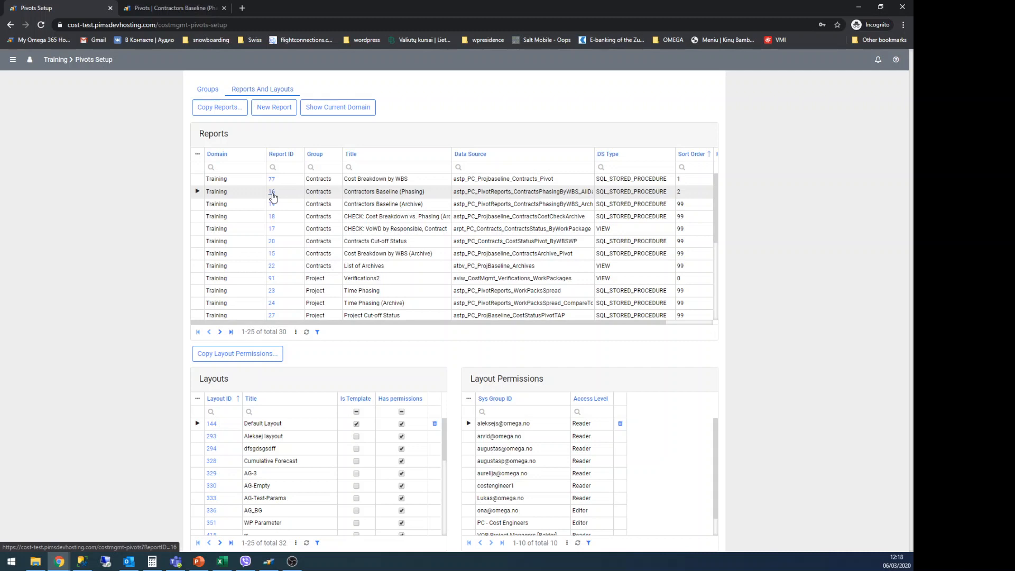
- Reload the pivots setup page, return to Reports And Layouts, and hide the Domain column in the Reports table
left_click(197, 155)
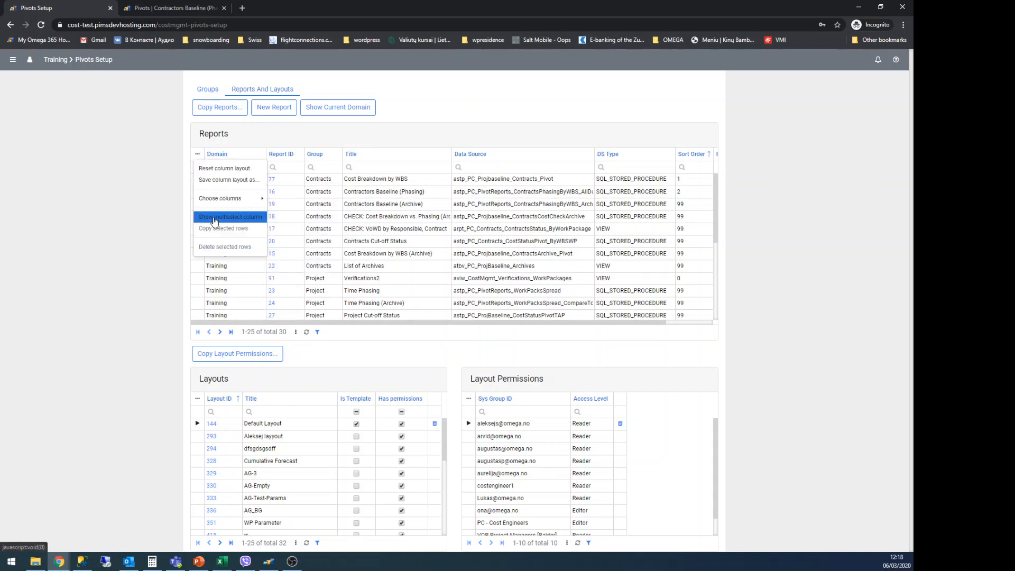
left_click(41, 25)
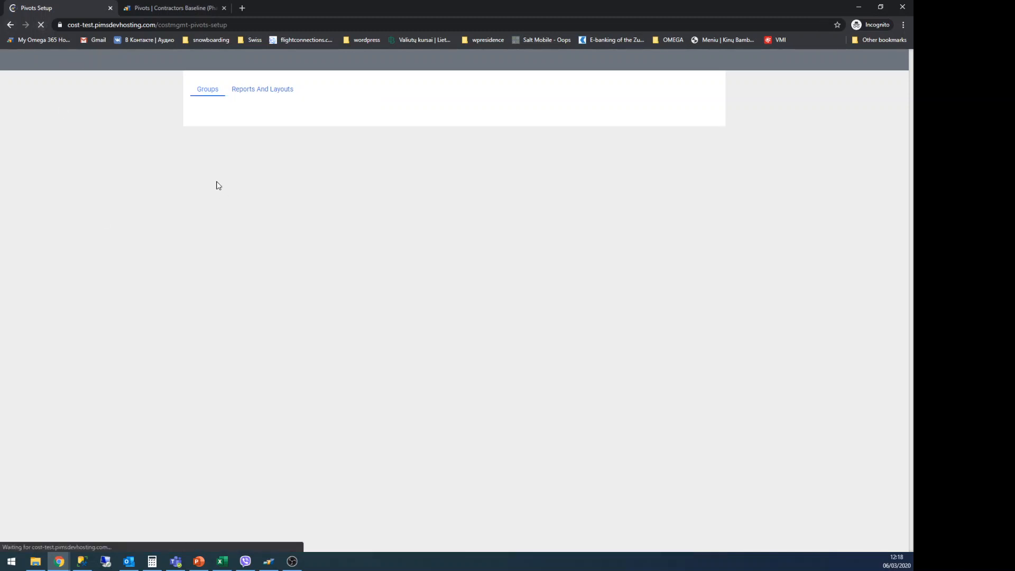
left_click(246, 89)
left_click(198, 154)
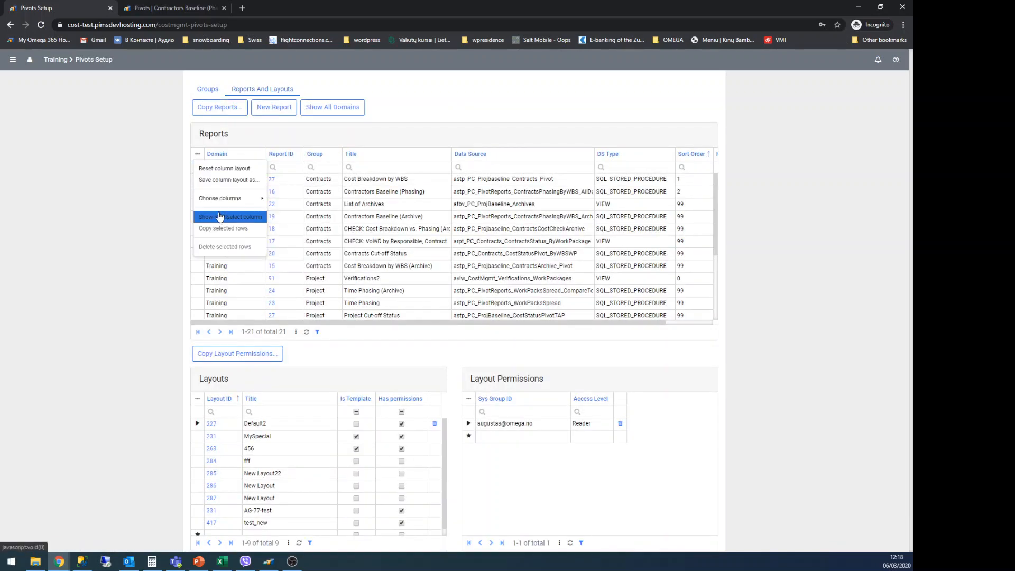
mouse_move(232, 198)
left_click(286, 206)
left_click(113, 187)
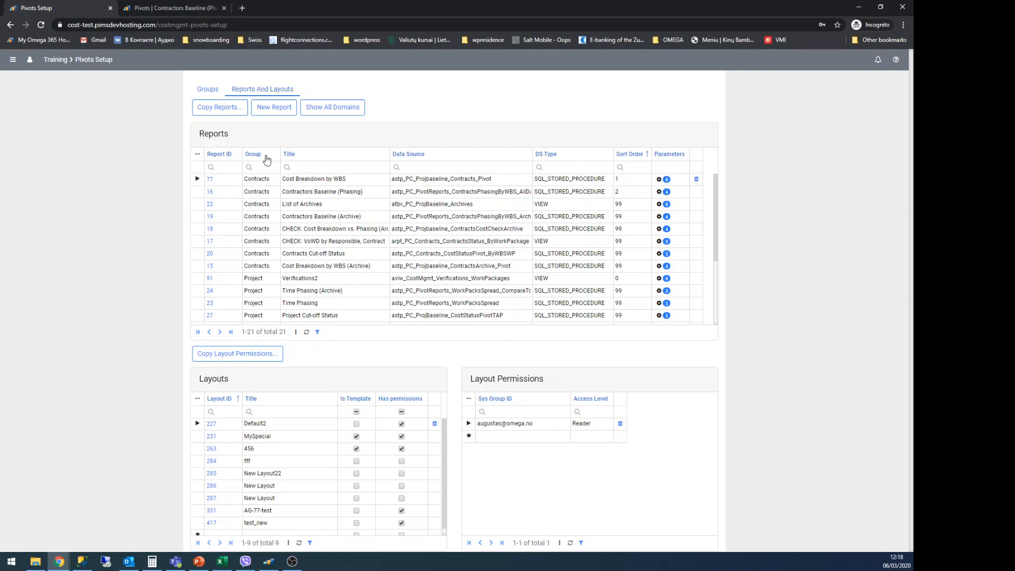
- View the available groups and data sources for the Cost Breakdown by WBS report without changing them
left_click(360, 190)
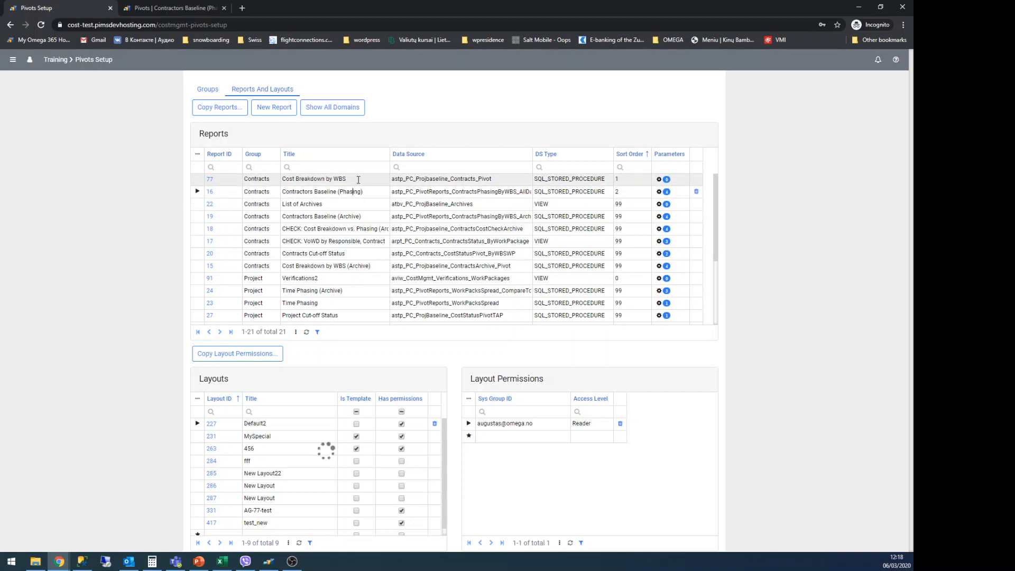
left_click(358, 180)
left_click(358, 192)
left_click(271, 180)
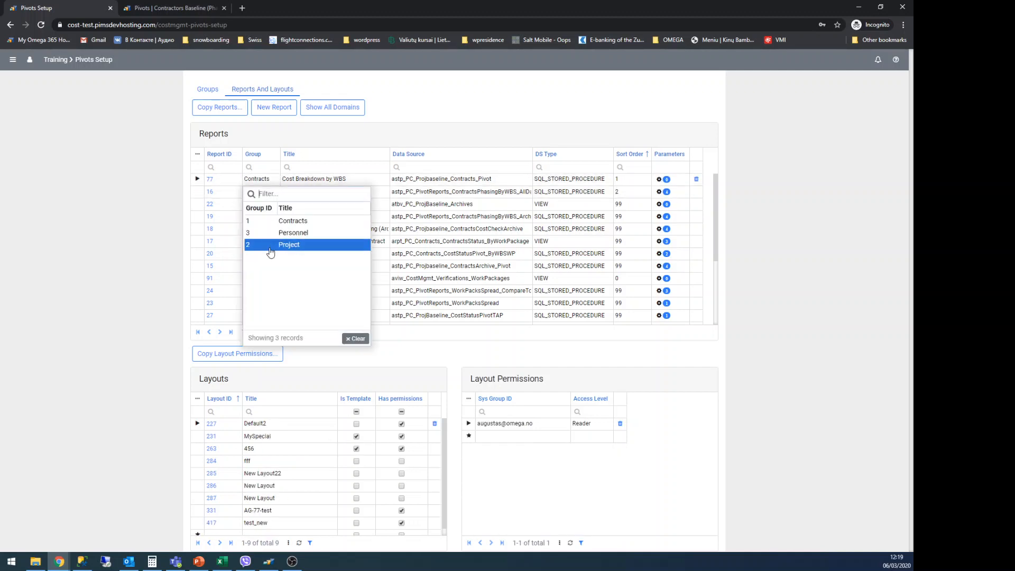
left_click(382, 179)
left_click(424, 180)
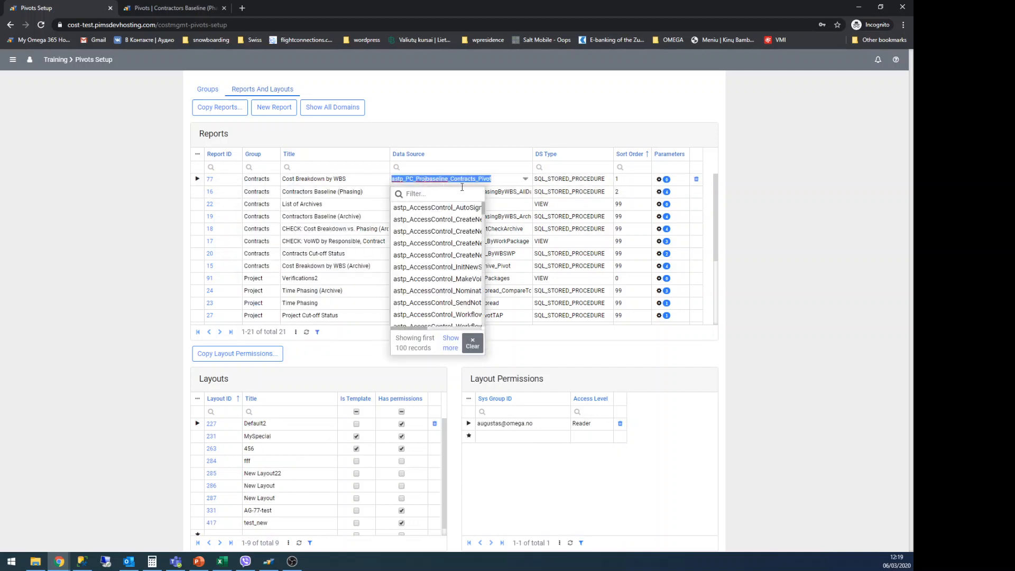
left_click(319, 182)
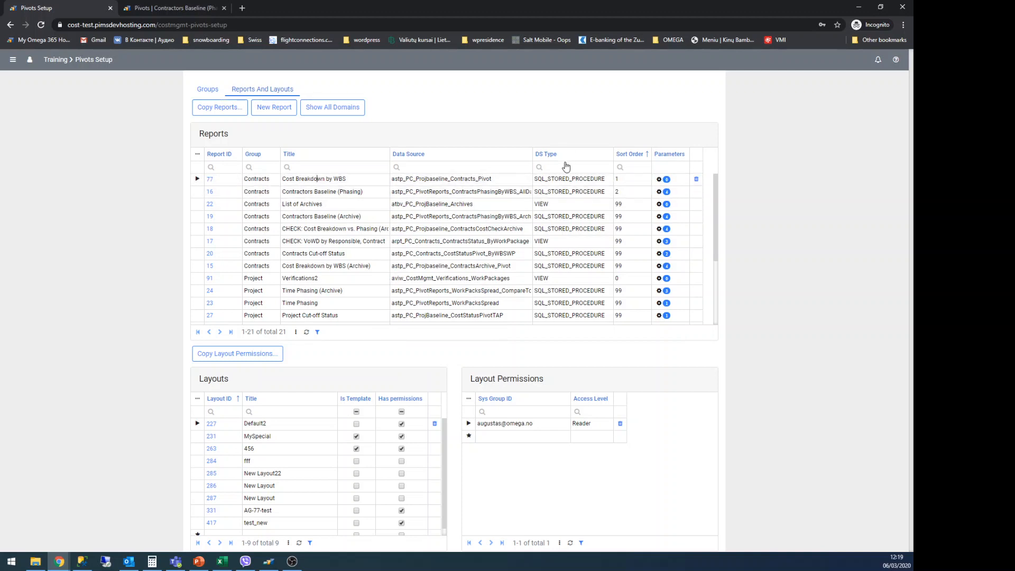
- Check the data source types of the first three Contracts reports and the sort order of Cost Breakdown by WBS
left_click(542, 178)
left_click(582, 204)
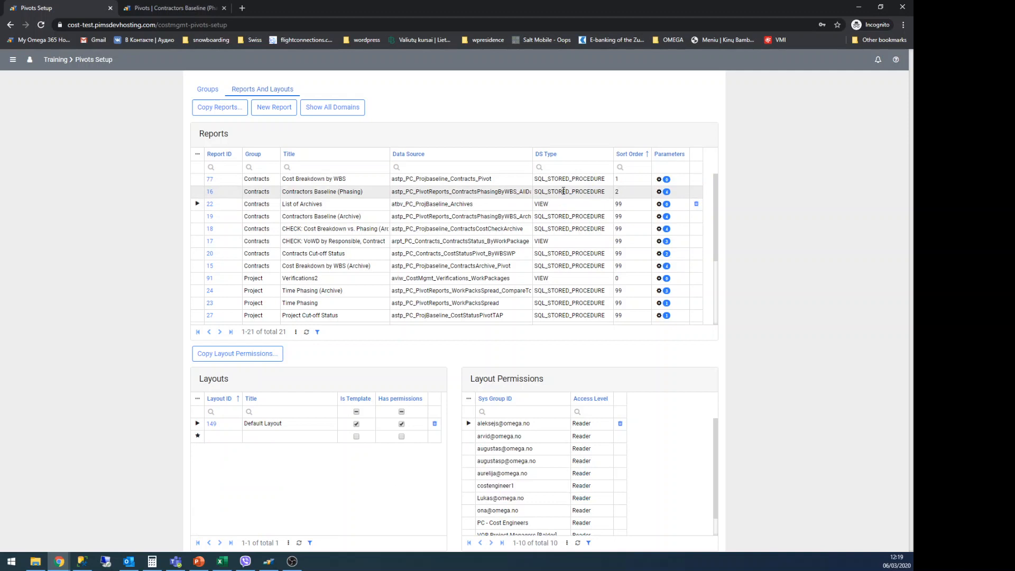
left_click(564, 192)
left_click(621, 180)
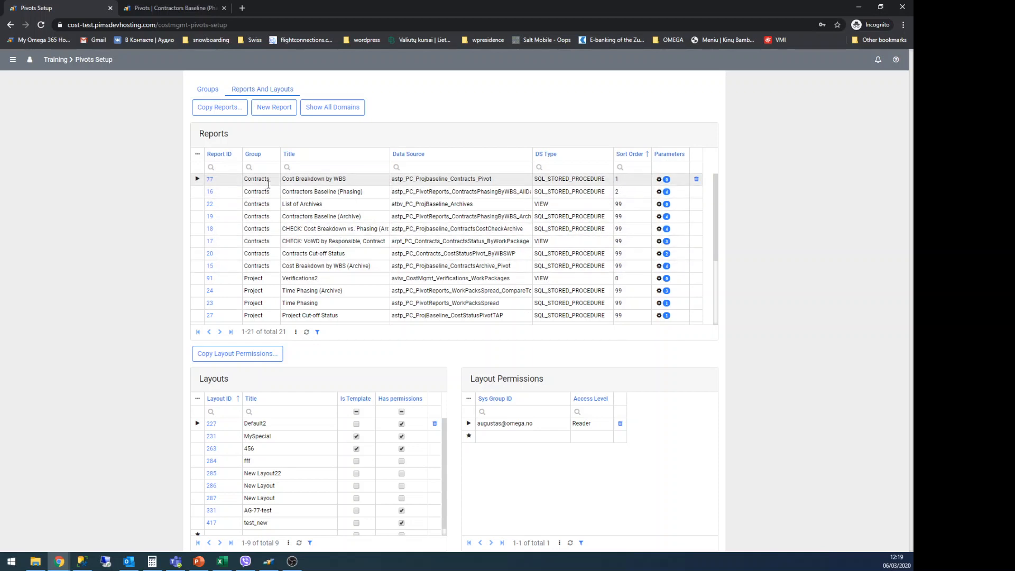
- Open the parameters of the Contractors Baseline (Phasing) report, view the data type options for WBS, and close them unchanged
left_click(203, 193)
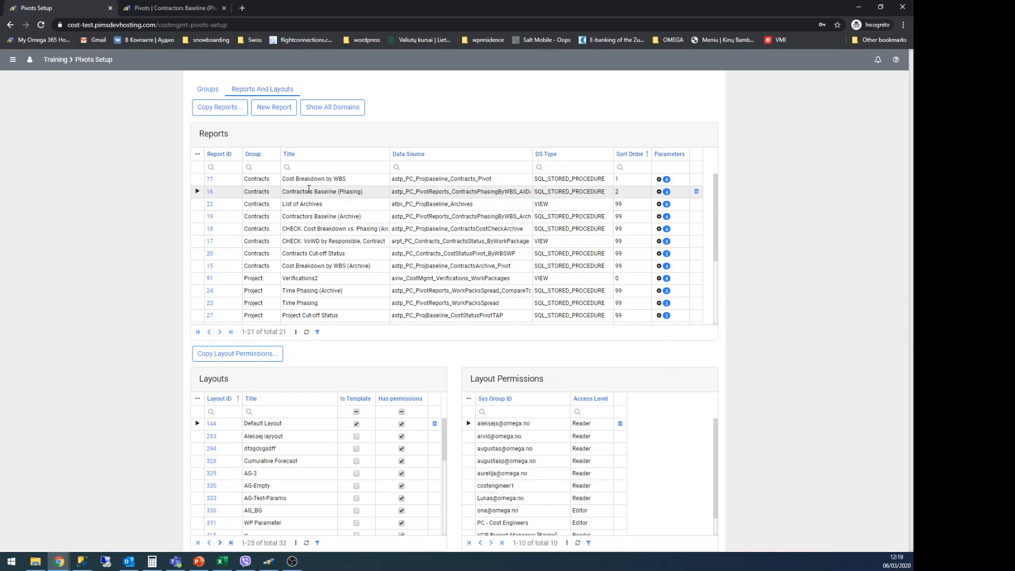
left_click(664, 194)
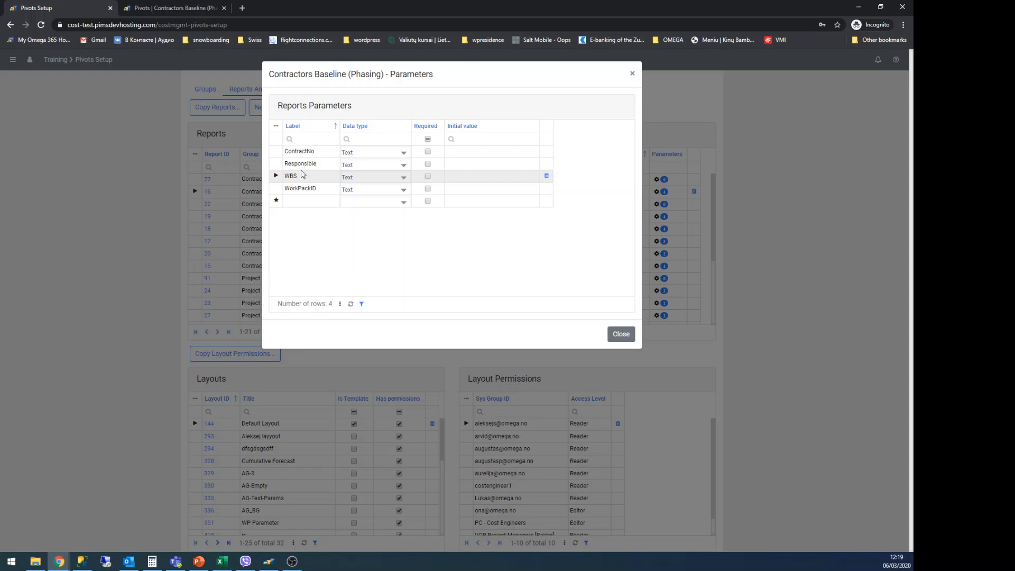
left_click(396, 173)
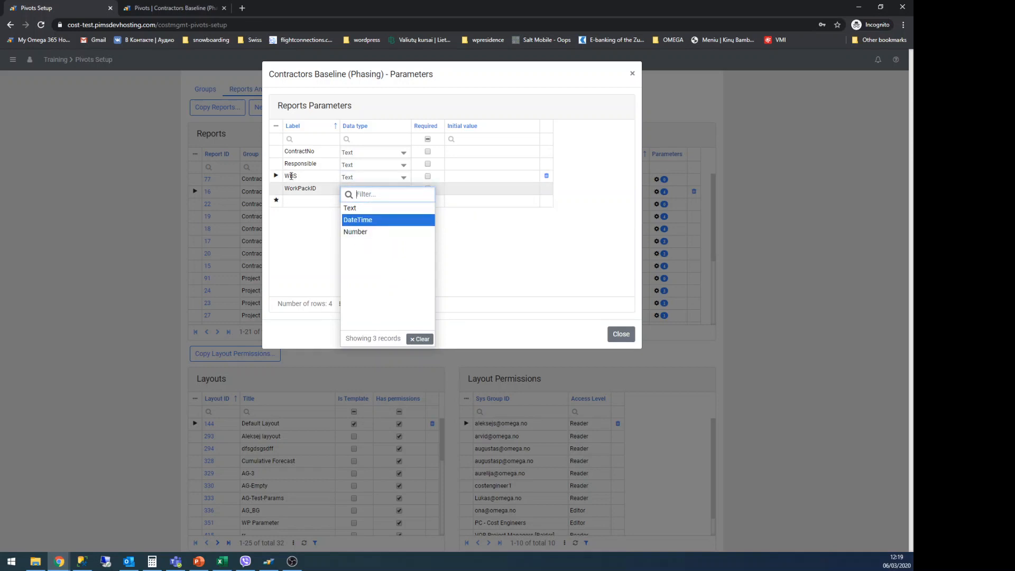
key("Down")
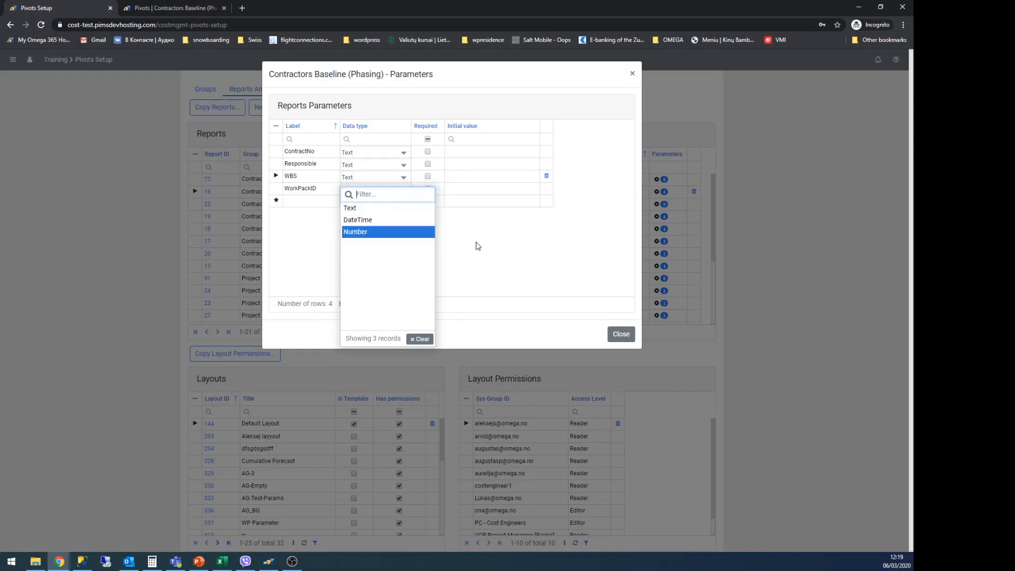
left_click(478, 246)
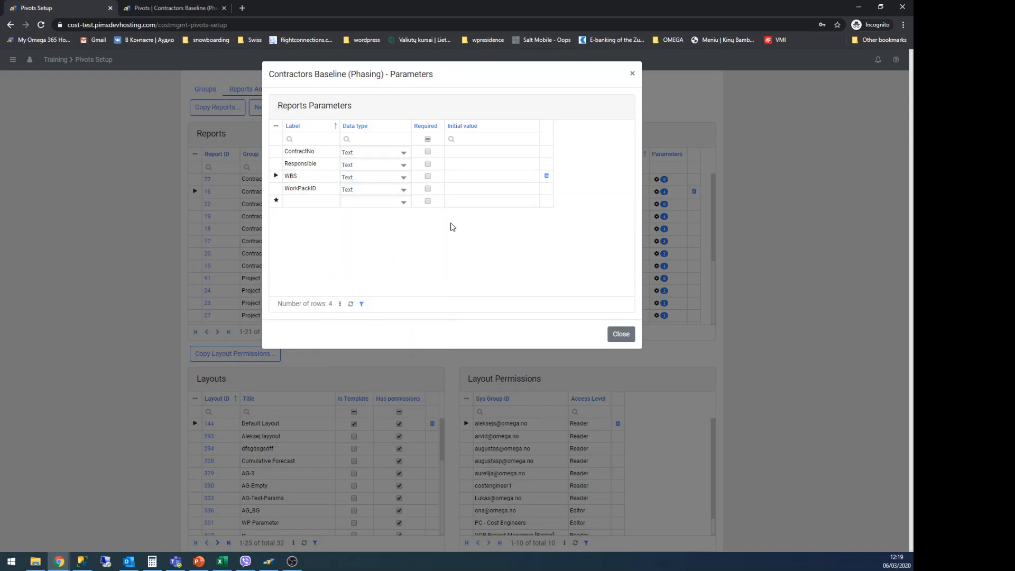
left_click(633, 76)
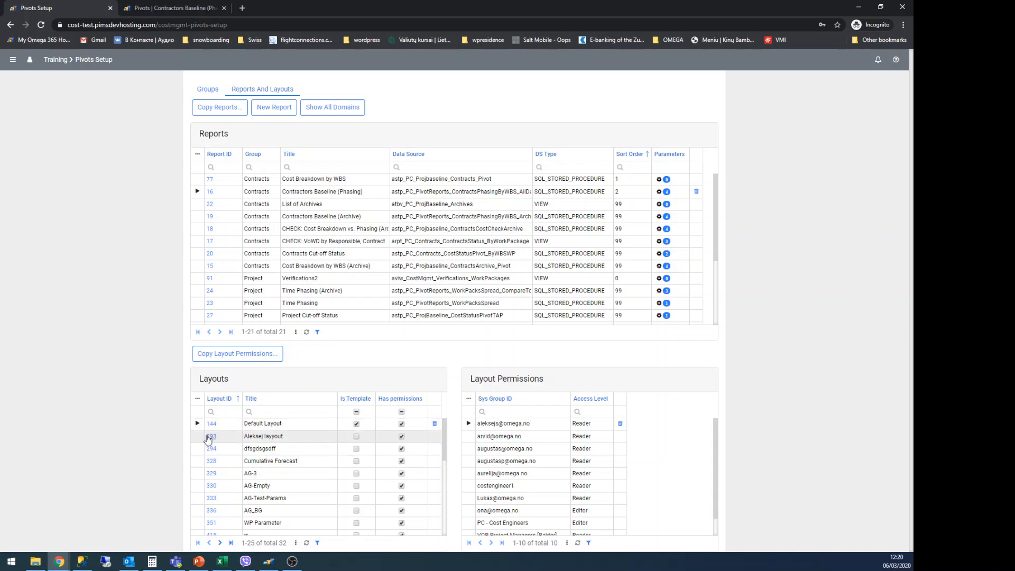
- Select the Occupancy report in the Personnel group to view its layouts and layout permissions
scroll(227, 291, "down", 3)
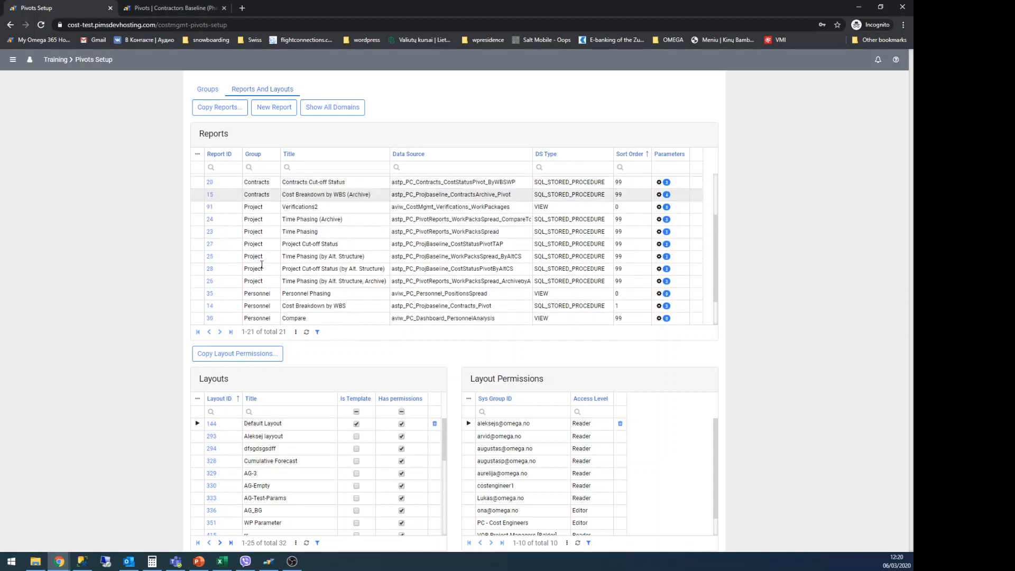
left_click(217, 305)
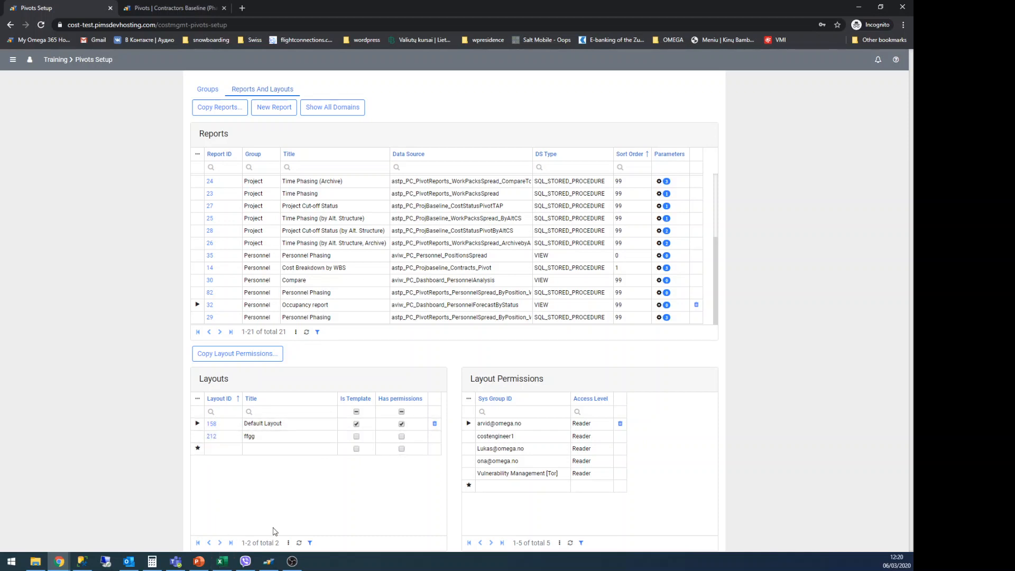
- View the layout permissions of the Occupancy report's ffgg and Default Layout entries and the Time Phasing report's layouts
left_click(198, 436)
left_click(199, 423)
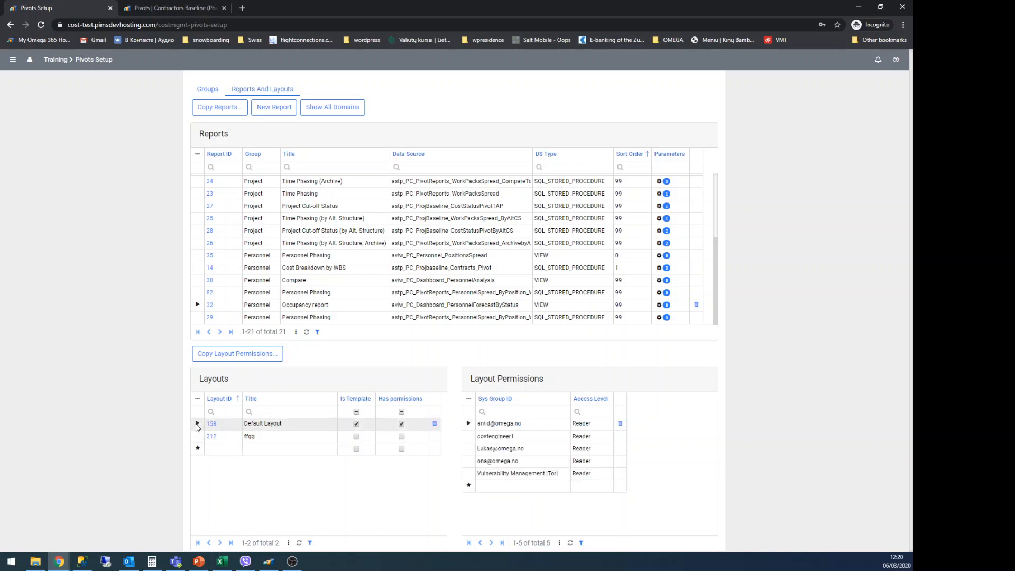
left_click(204, 195)
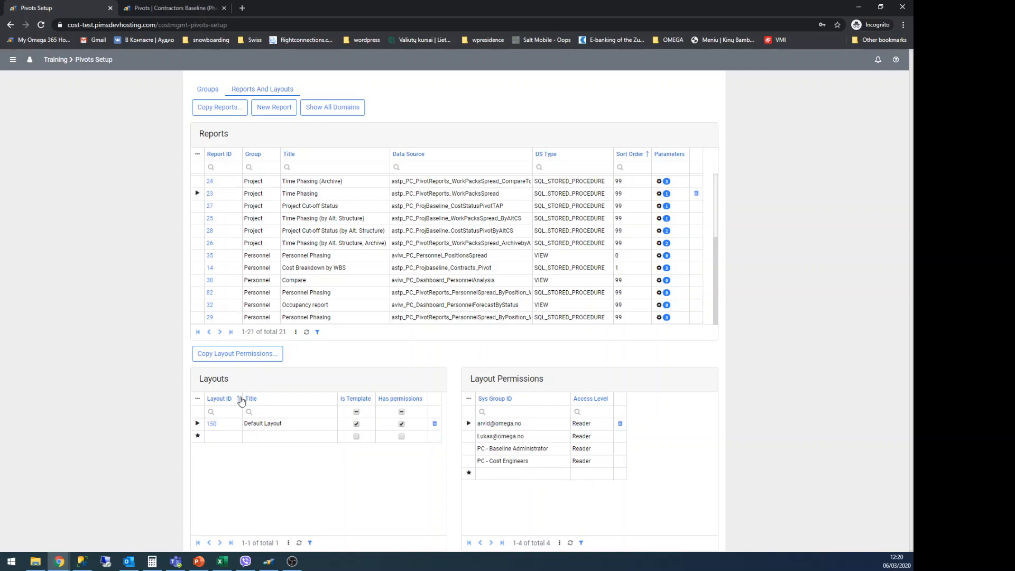
- Select the Contractors Baseline (Phasing) report and compare the permissions of its first four layouts, ending on Default Layout
scroll(236, 212, "up", 2)
left_click(198, 192)
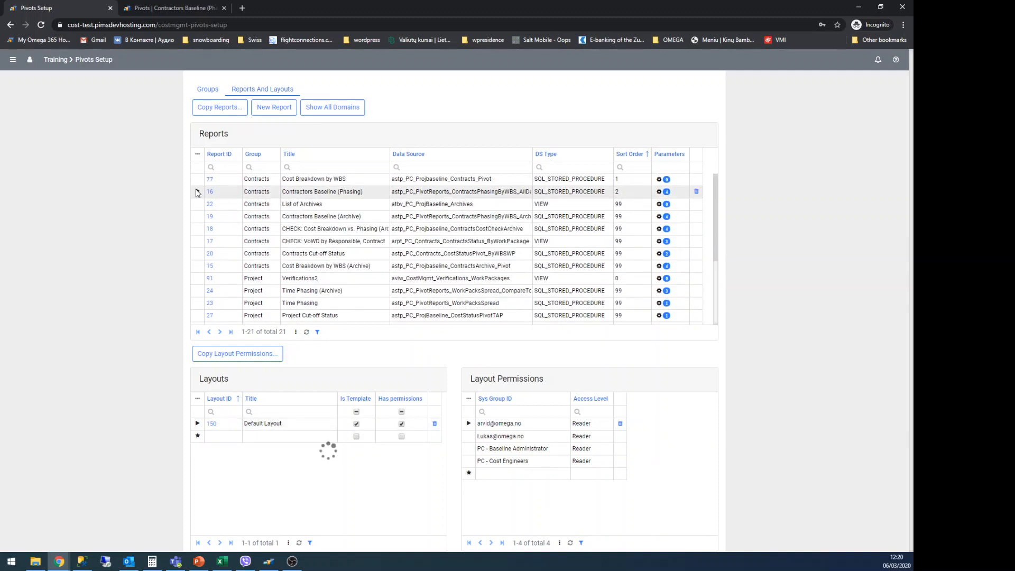
left_click(197, 436)
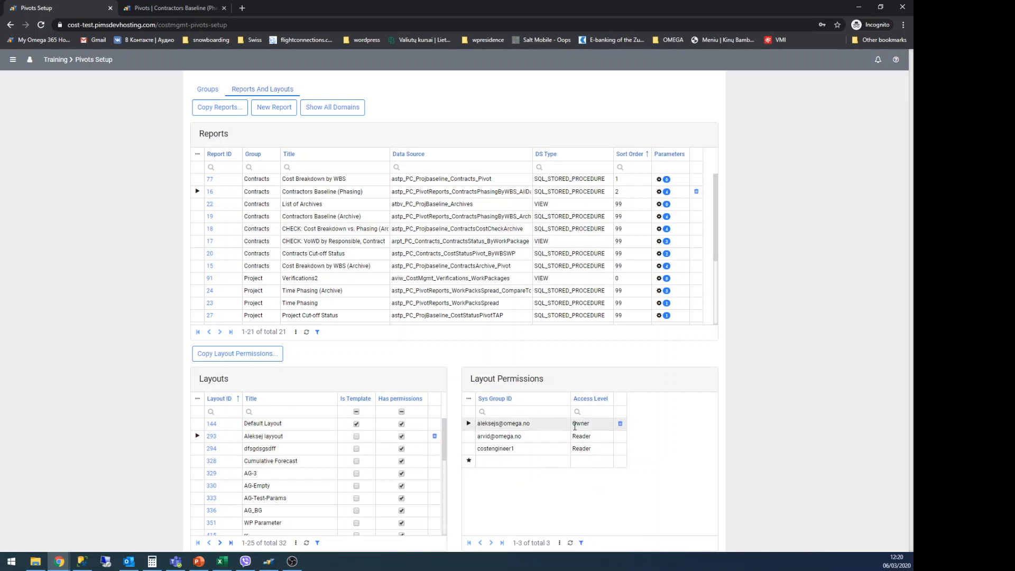
left_click(214, 449)
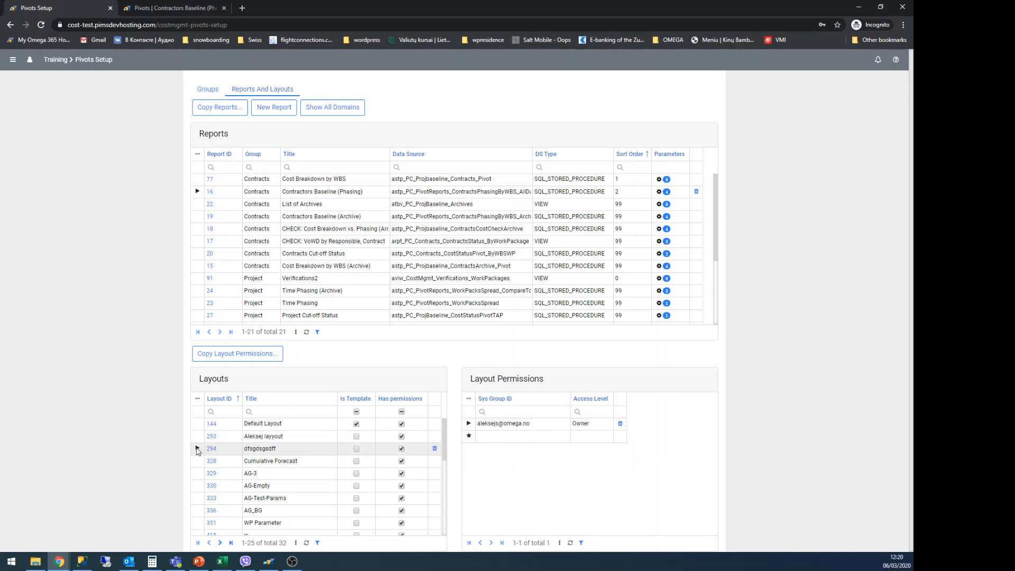
left_click(200, 461)
left_click(199, 424)
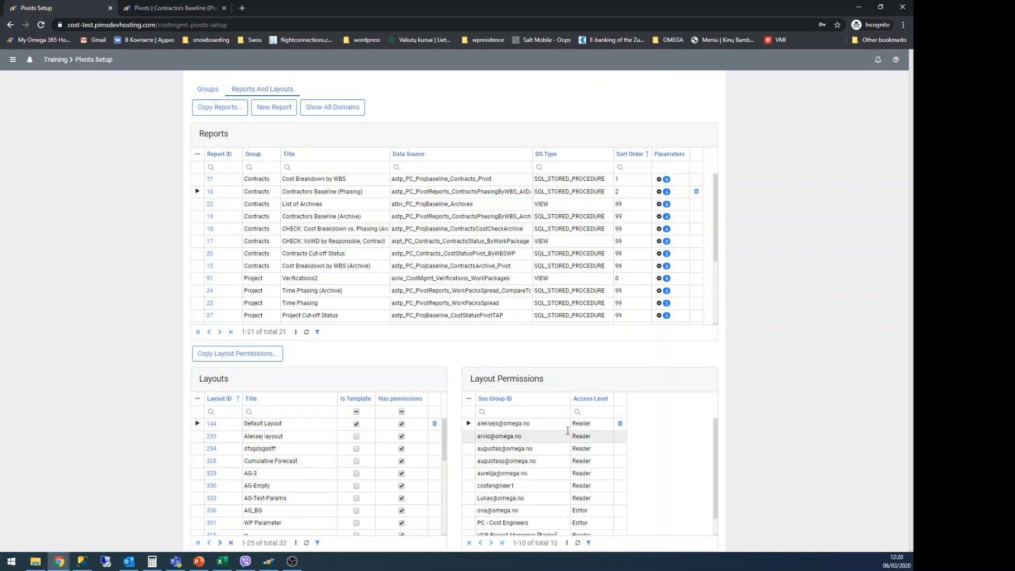
- Compare the Contracts group's permissions with the layout permissions of dfsgdsgsdff and Cumulative Forecast
left_click(209, 90)
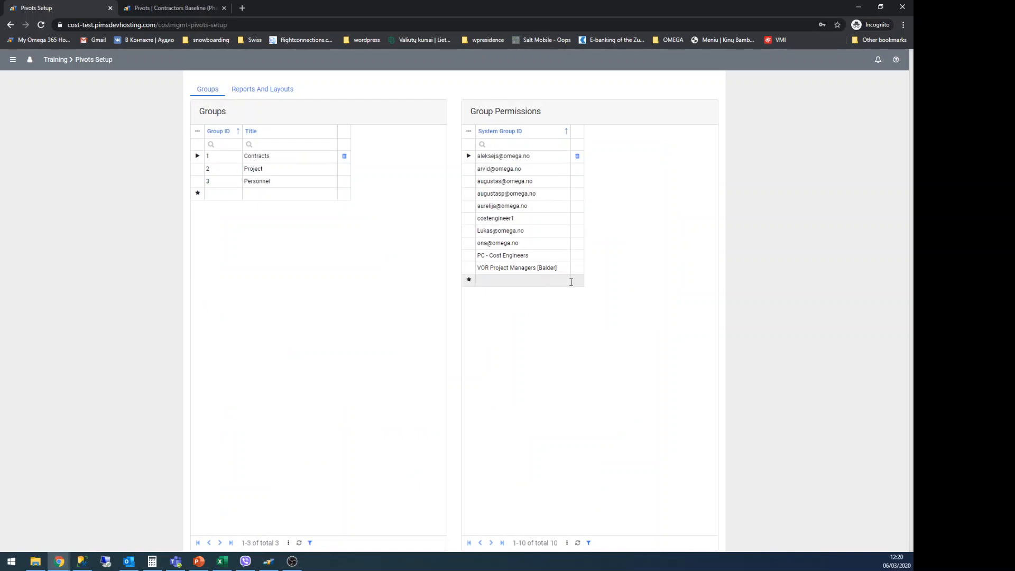
left_click(270, 91)
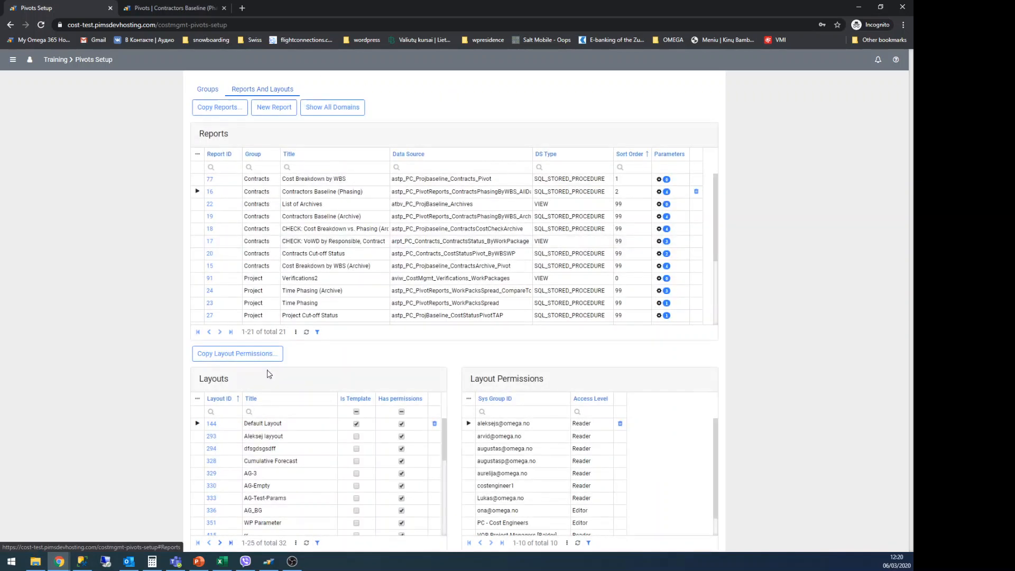
left_click(198, 448)
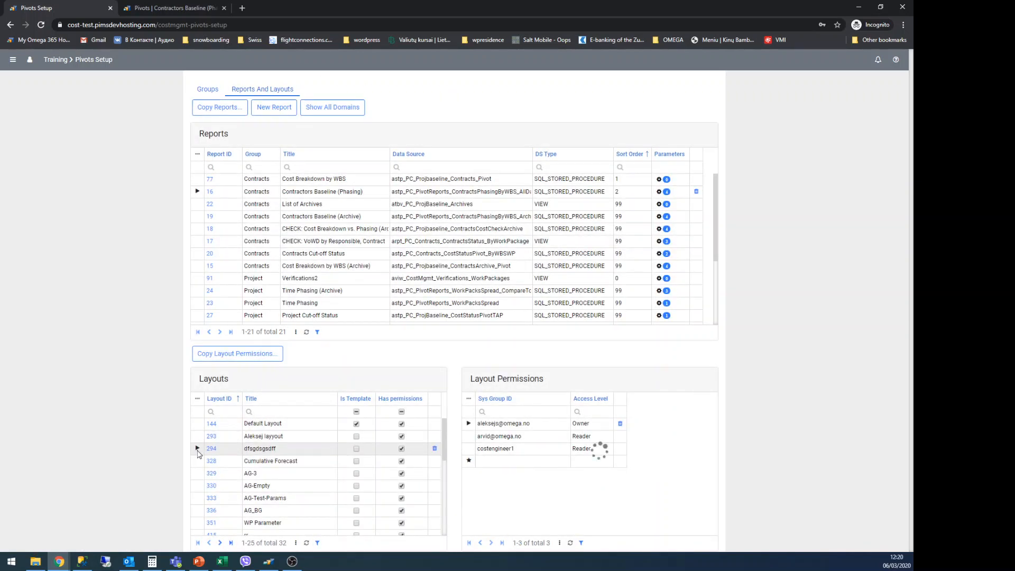
left_click(198, 462)
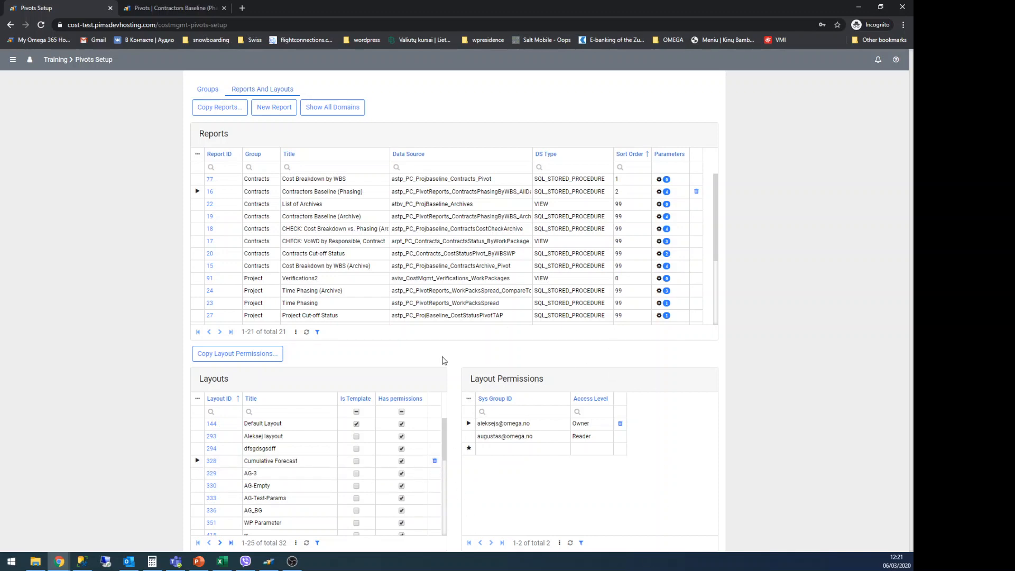
left_click(205, 88)
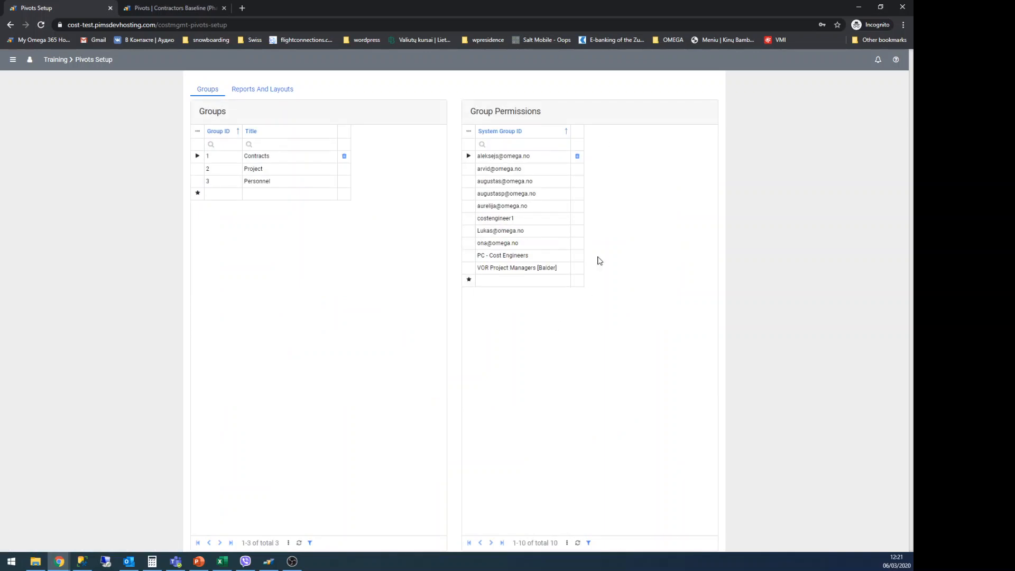
left_click(233, 95)
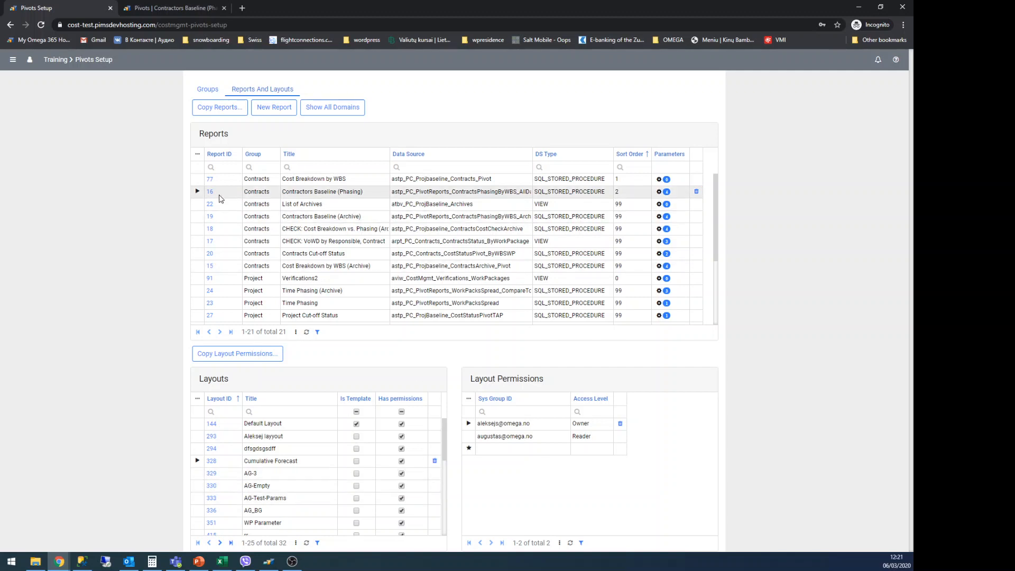
- Set up copying layout permissions from layout 328 to AG-Test-Params, AG_BG and WP Parameter, and cancel the copy
left_click(226, 357)
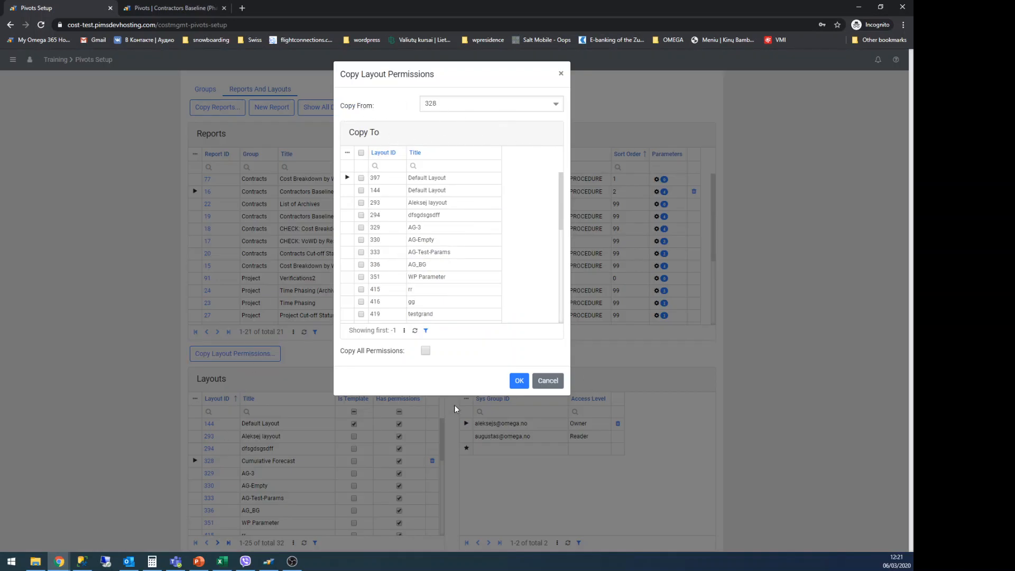
left_click(361, 252)
left_click(361, 265)
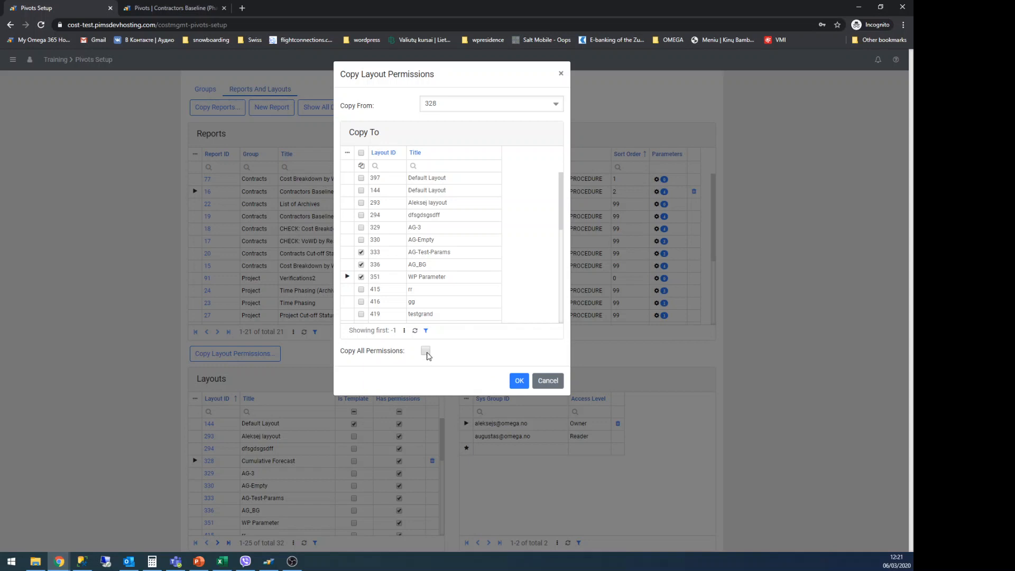
left_click(548, 380)
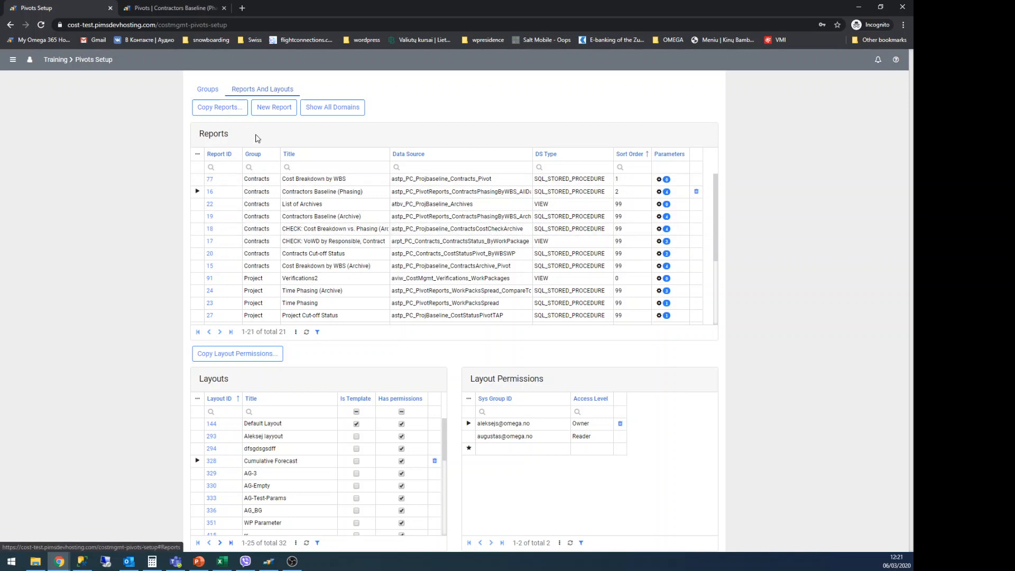
- Start copying reports from the GlobalTemplate domain, select all of its reports, and clear the selection
left_click(227, 108)
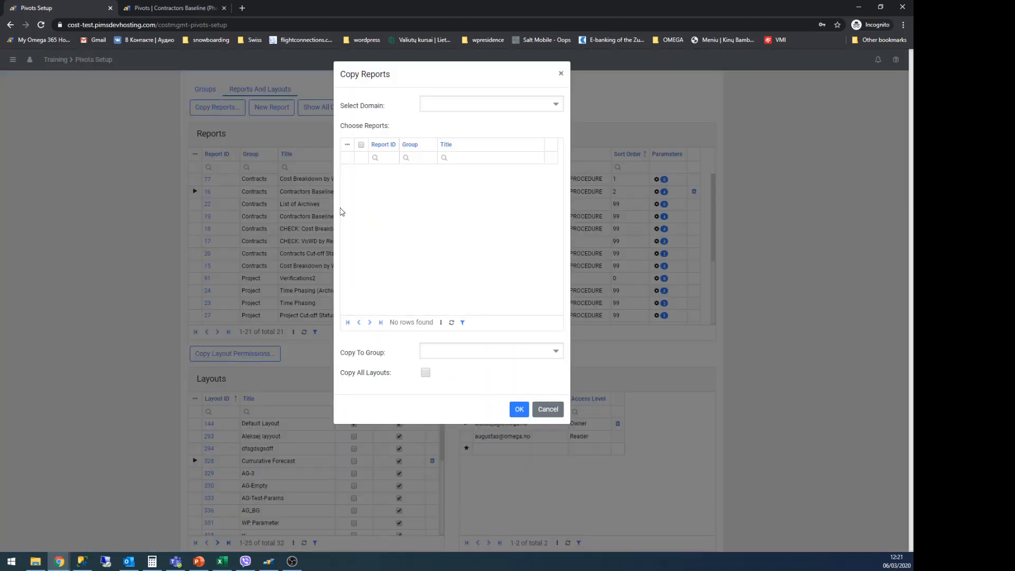
left_click(556, 106)
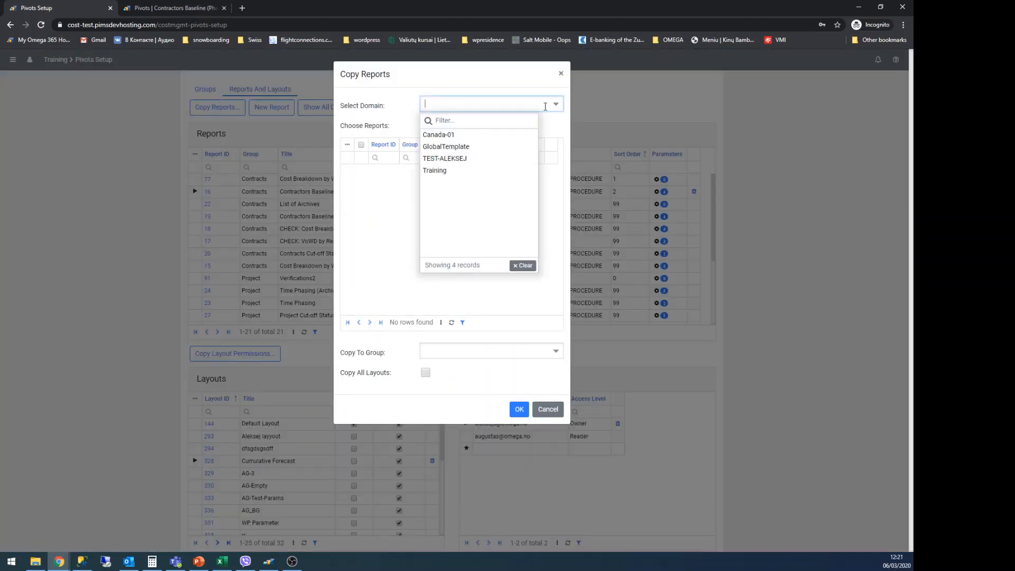
left_click(452, 153)
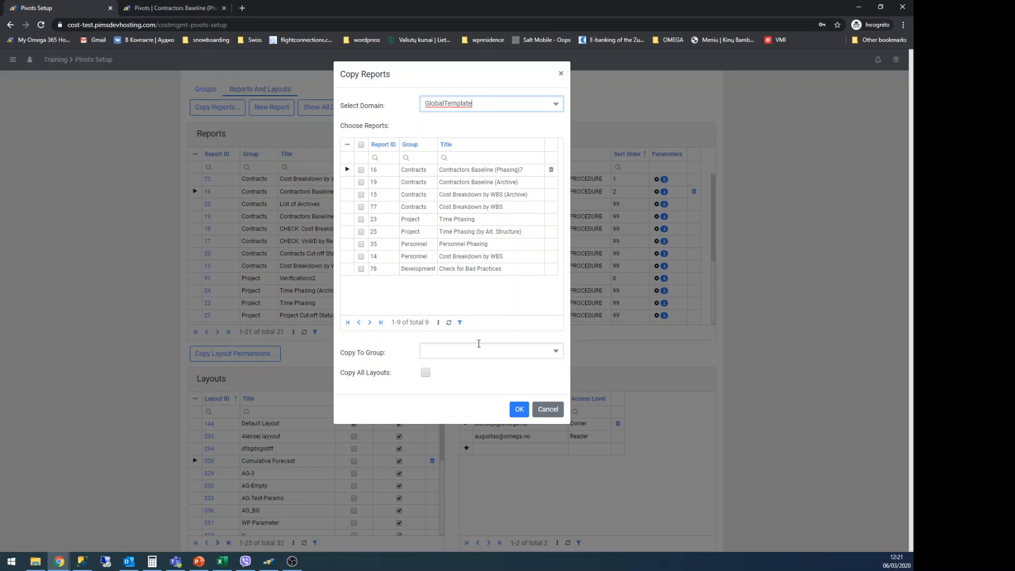
left_click(361, 145)
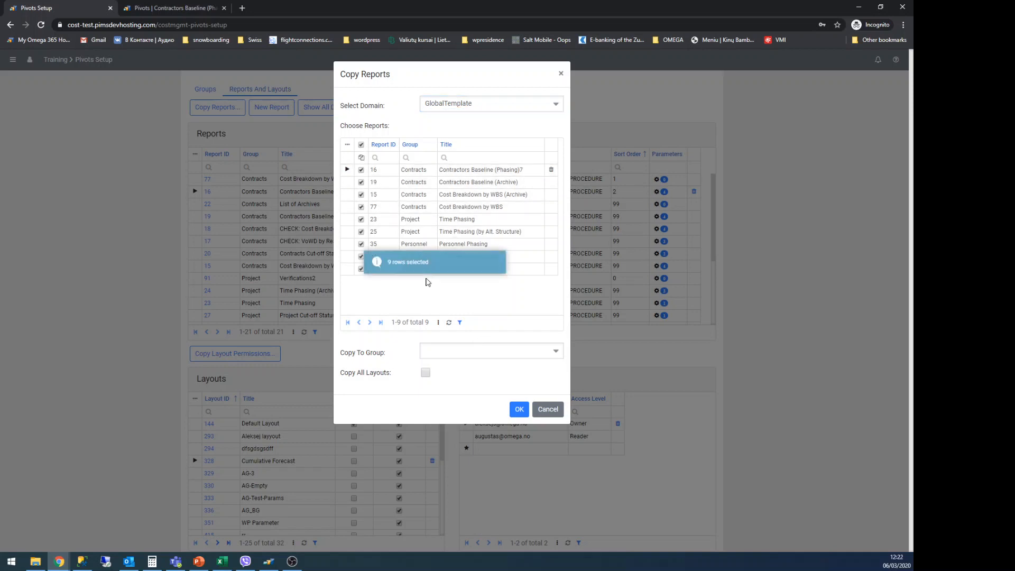
left_click(362, 145)
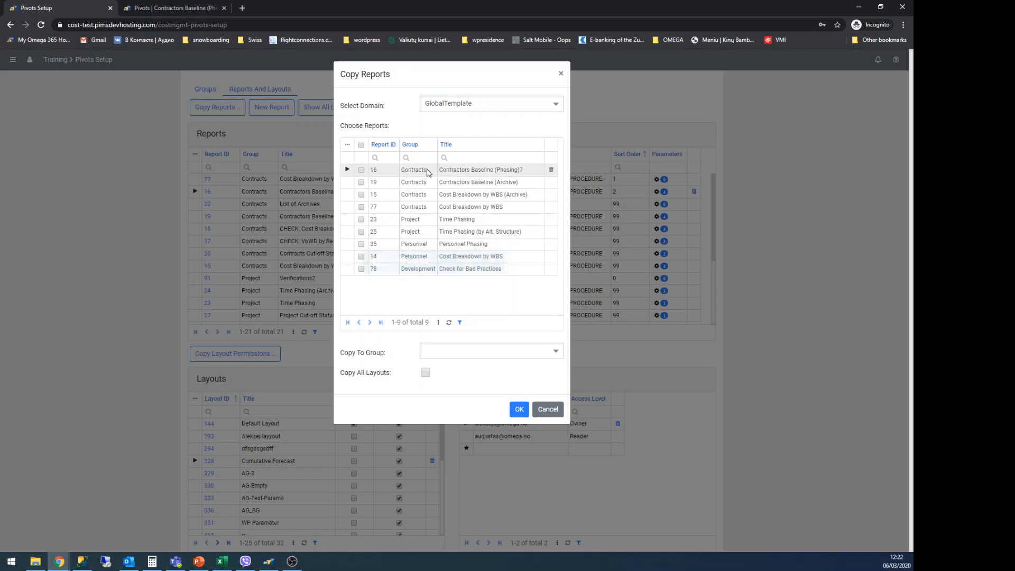
- Choose the four Contracts reports, IDs 16, 19, 15 and 77, for copying and set Contracts as the target group
left_click(361, 170)
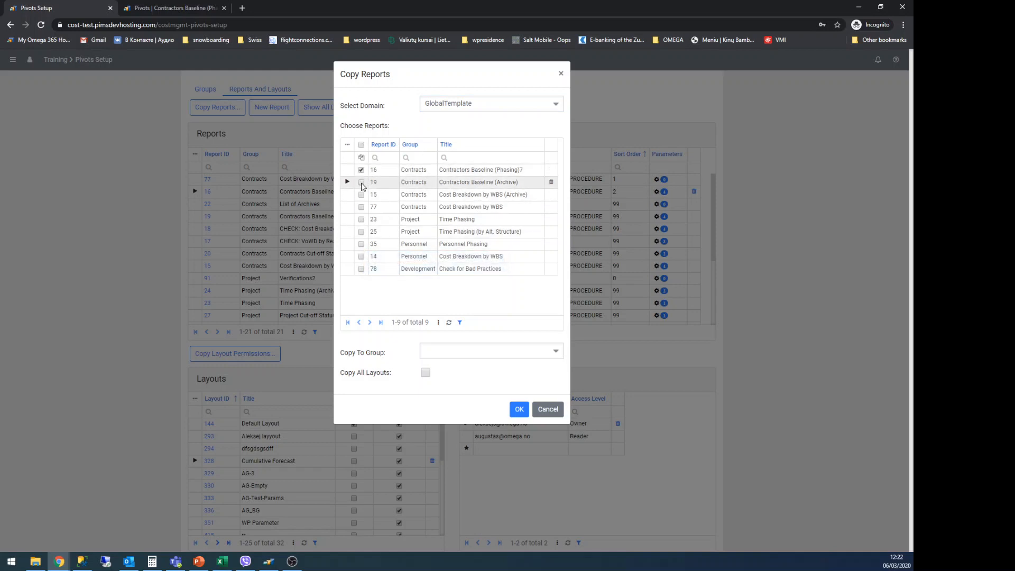
left_click(361, 182)
left_click(361, 195)
left_click(361, 207)
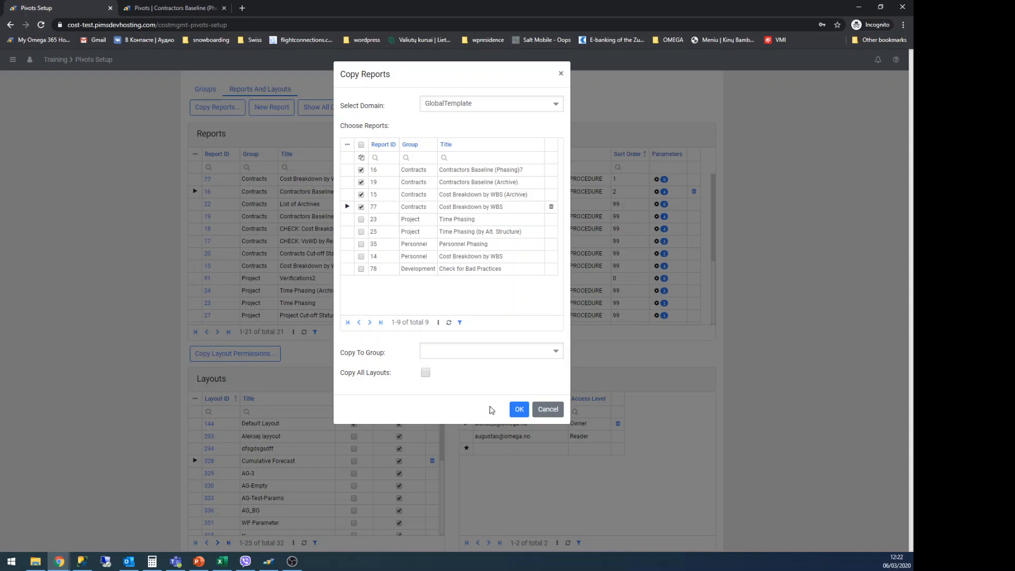
left_click(492, 351)
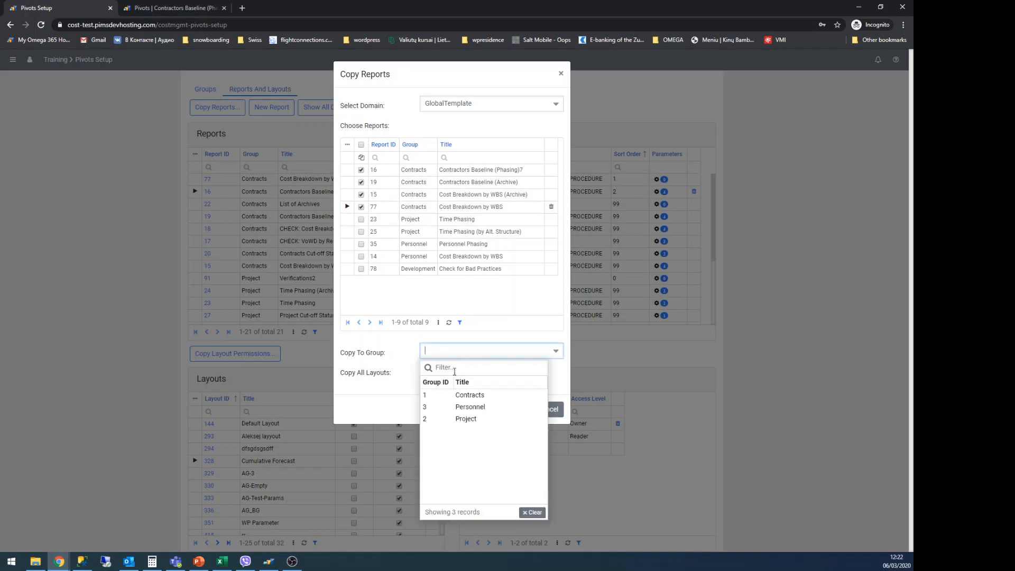
left_click(465, 396)
left_click(554, 351)
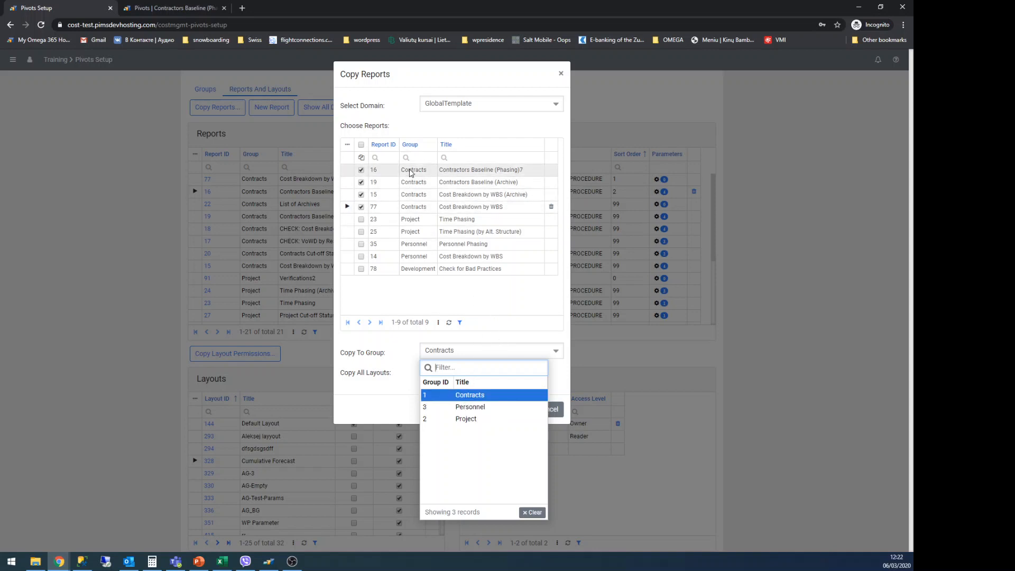
left_click(491, 343)
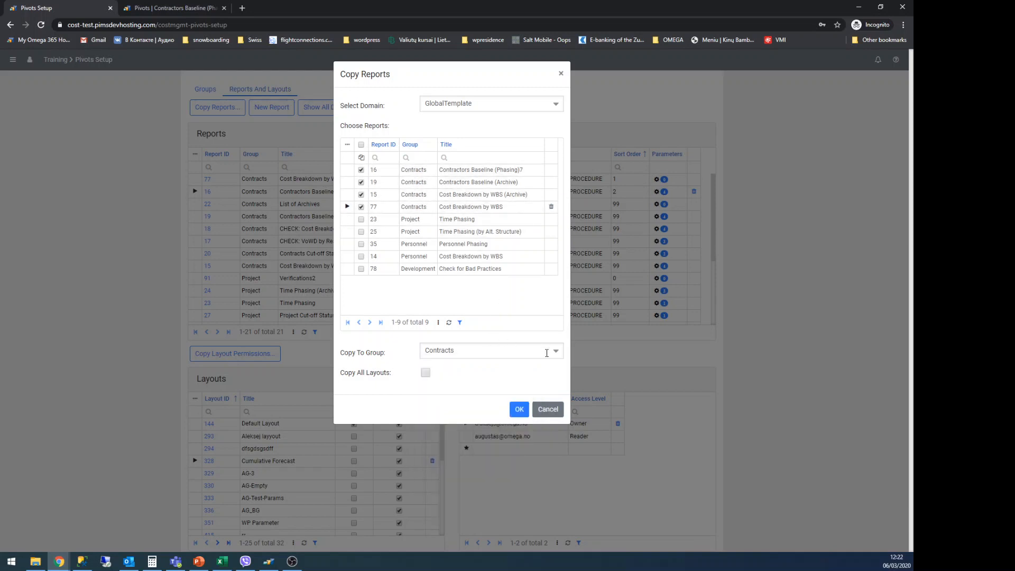
- Try the option to copy all layouts, and cancel the report copy
left_click(426, 373)
left_click(427, 374)
left_click(548, 410)
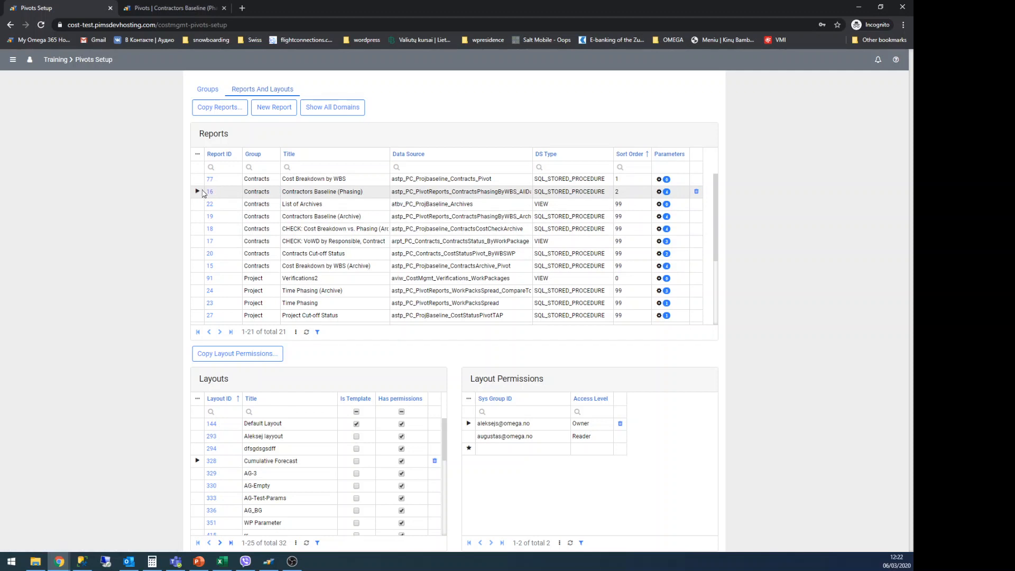
- Open the Contractors Baseline (Phasing) report's Default Layout as a pivot, and replace the Pivots Setup page with the Pivots page
left_click(202, 426)
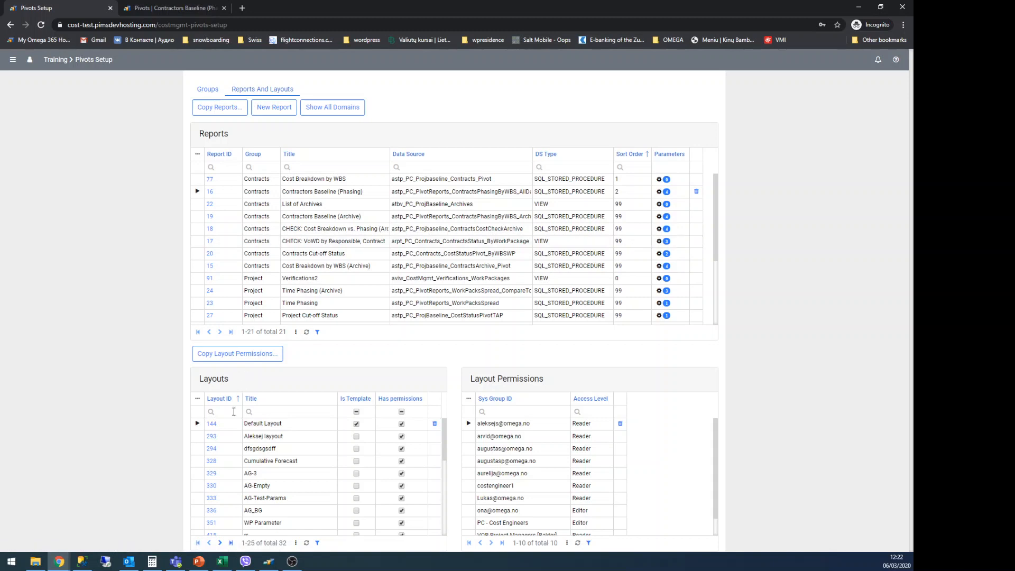
left_click(211, 425)
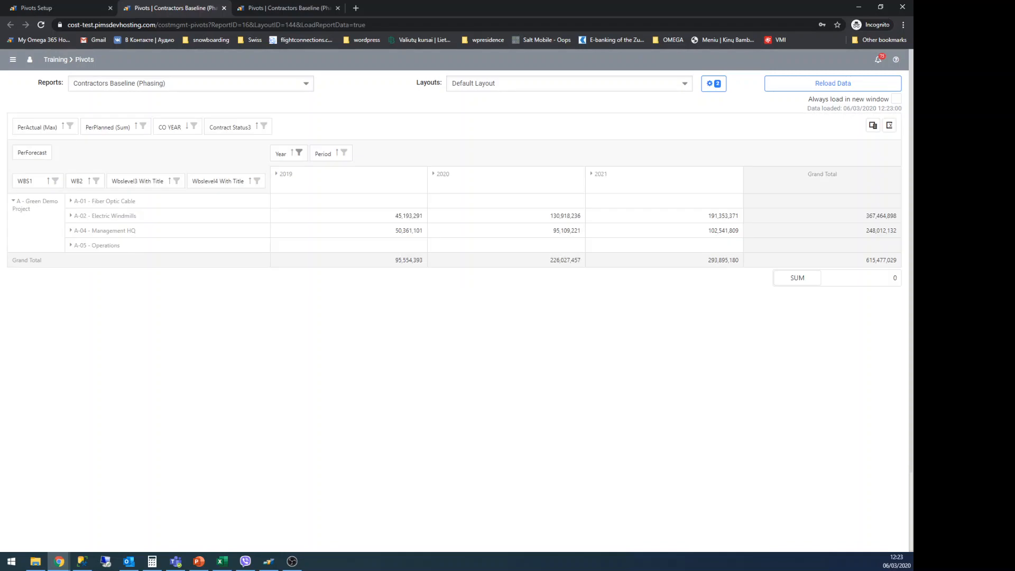
left_click(42, 8)
left_click(13, 59)
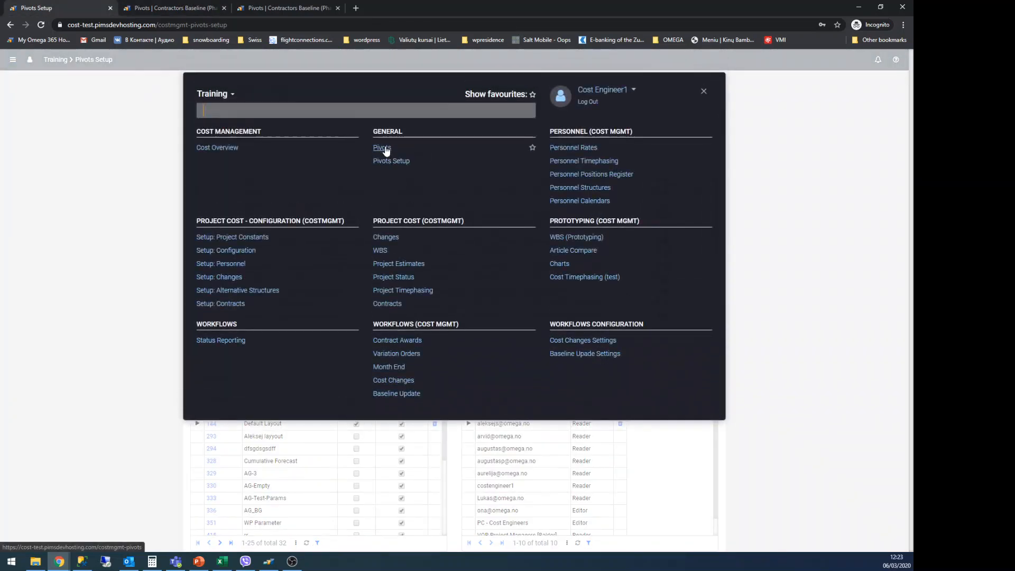
left_click(383, 148)
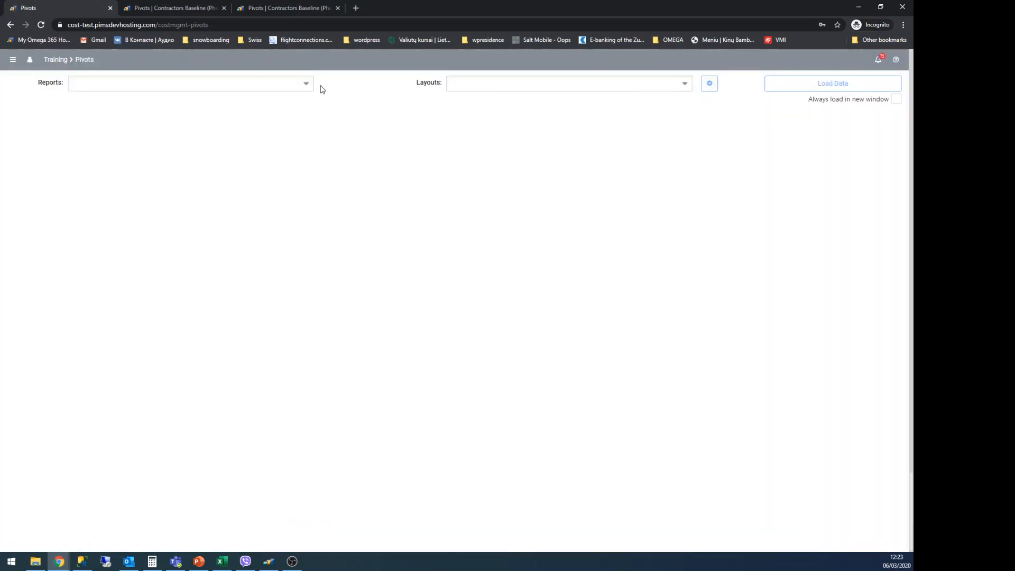
- Return to the loaded Contractors Baseline (Phasing) pivot and examine the report ID, layout ID and LoadReportData parameters in its URL
left_click(164, 8)
left_click_drag(159, 25, 403, 26)
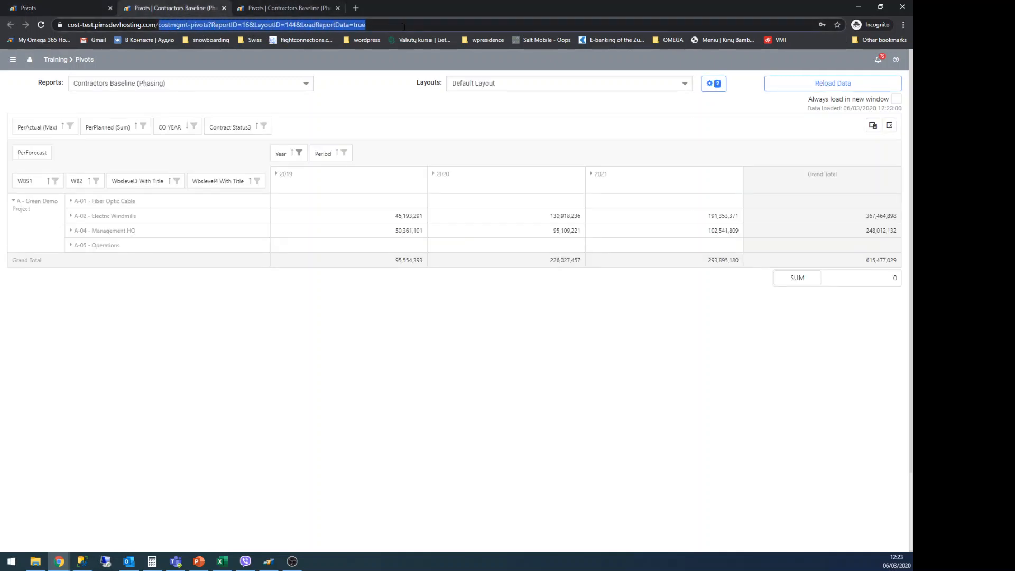
left_click(286, 25)
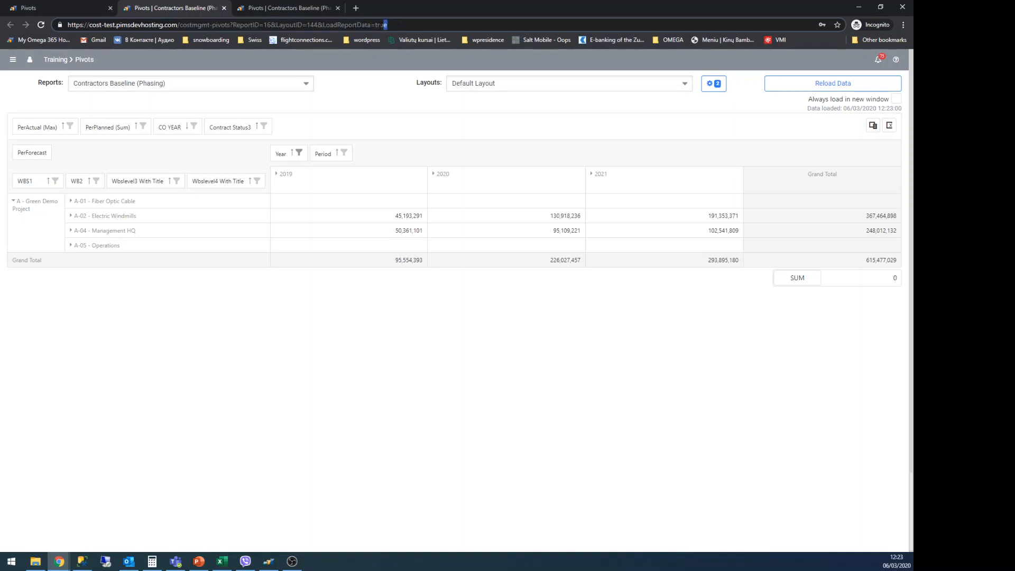
left_click_drag(383, 25, 326, 25)
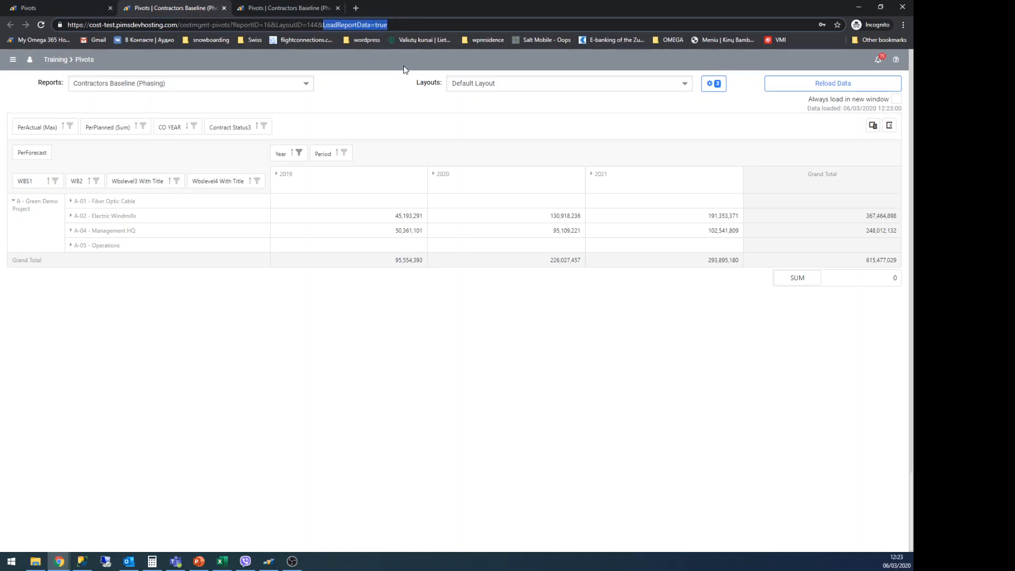
left_click(310, 327)
left_click_drag(385, 26, 20, 32)
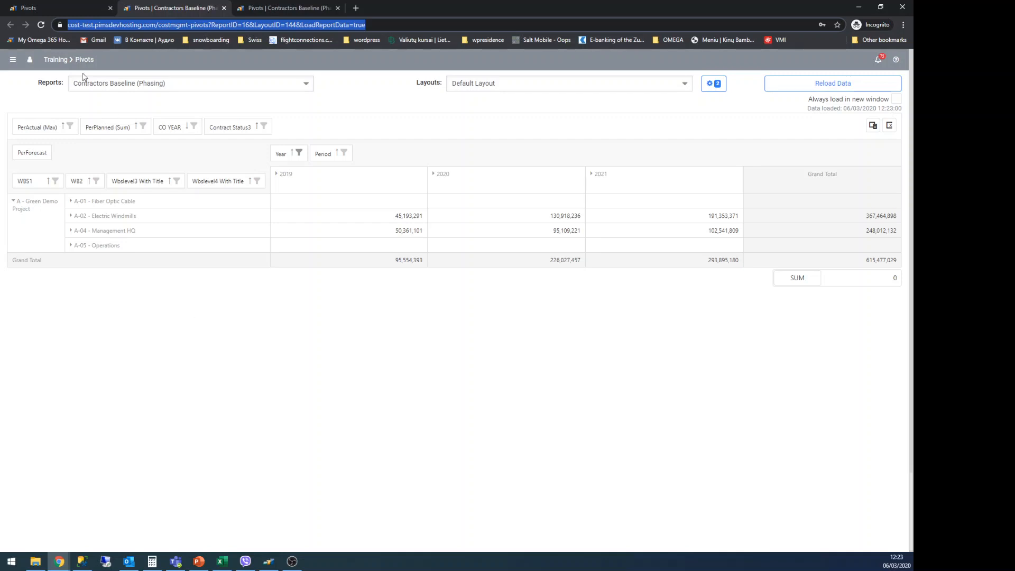
- Switch the pivot page's domain to Canada Test Domain, and return it to the Training domain
left_click(61, 63)
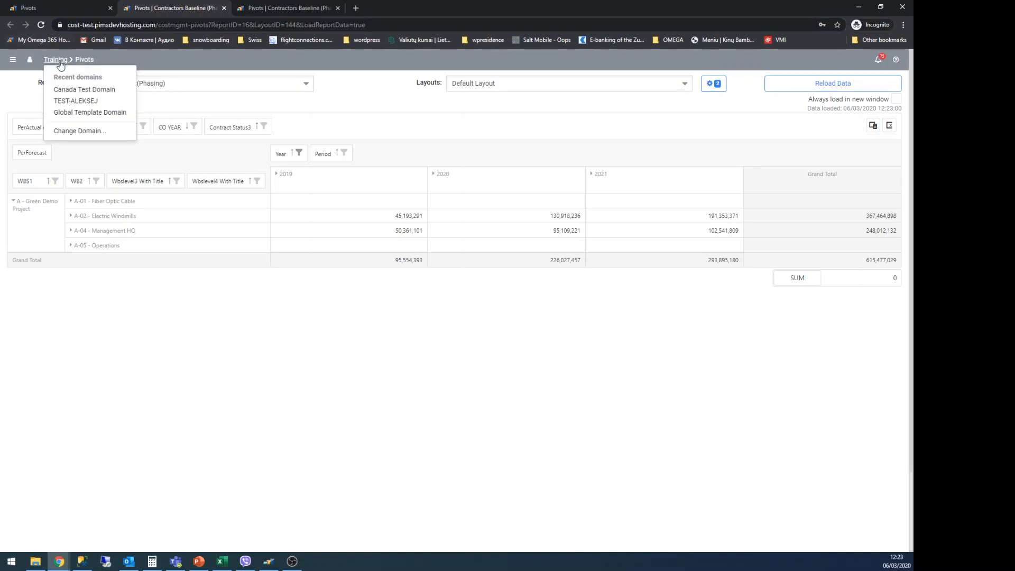
left_click(74, 100)
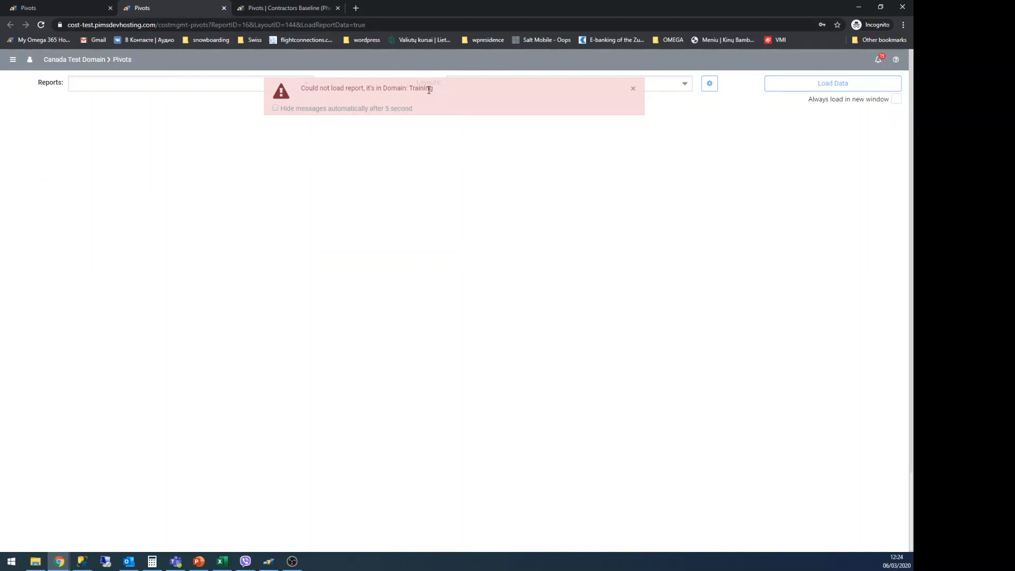
left_click(92, 65)
left_click(74, 91)
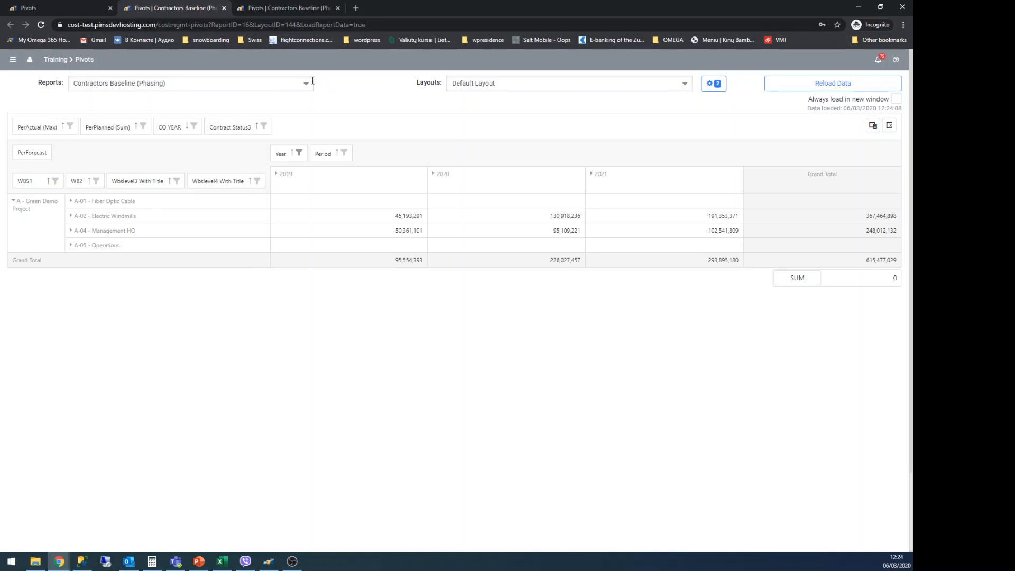
- Search the available reports for "person" and clear the filter without choosing a report
left_click(313, 81)
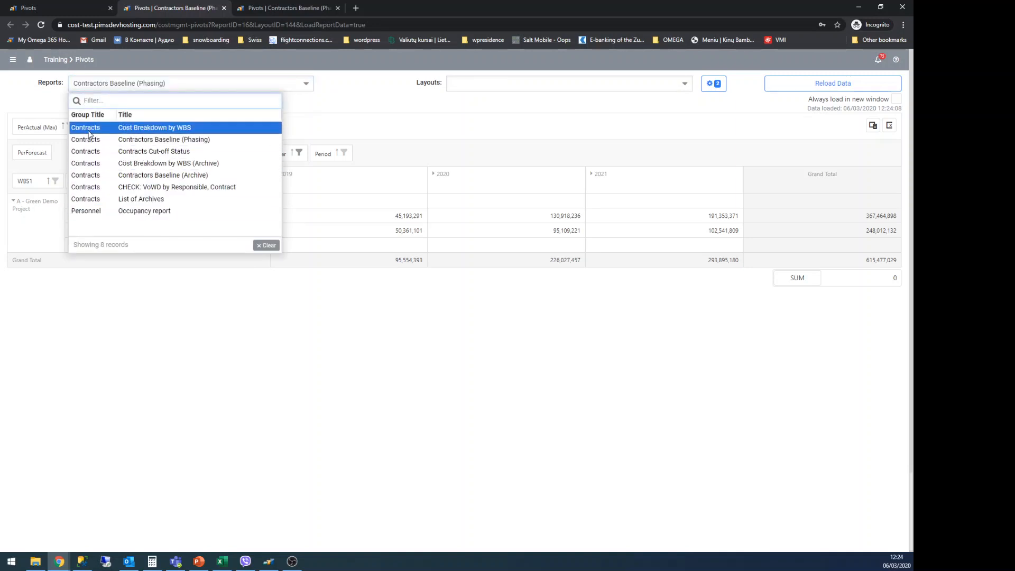
type("persone")
key("BackSpace")
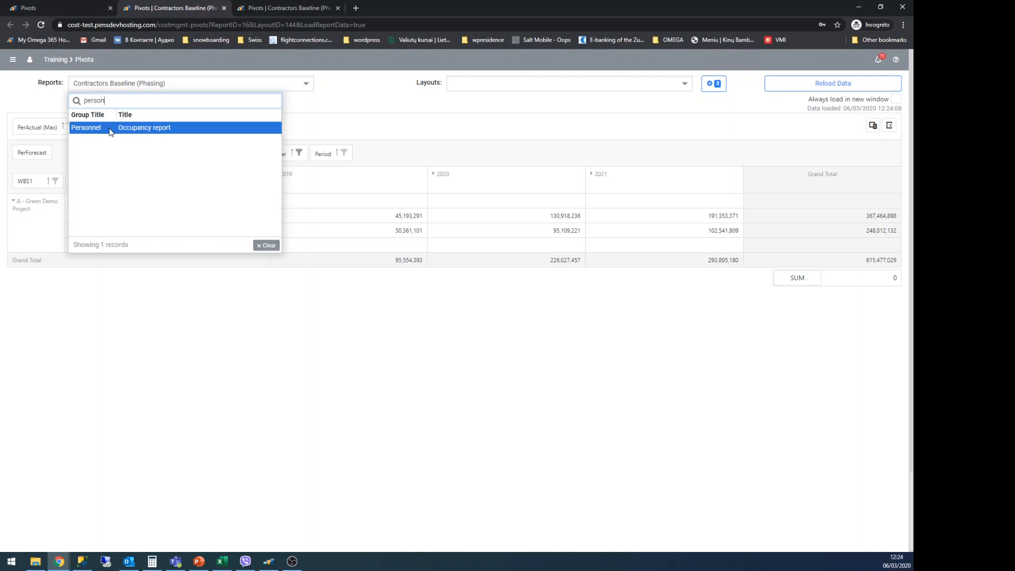
double_click(96, 100)
key("BackSpace")
left_click(309, 99)
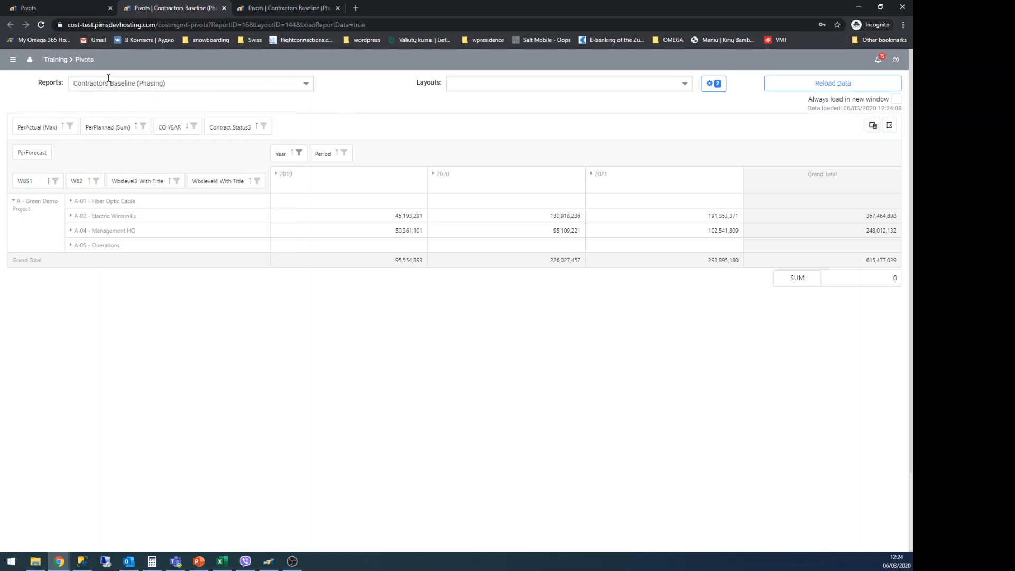
- Reselect the Contractors Baseline (Phasing) report from the Contracts group
left_click(508, 84)
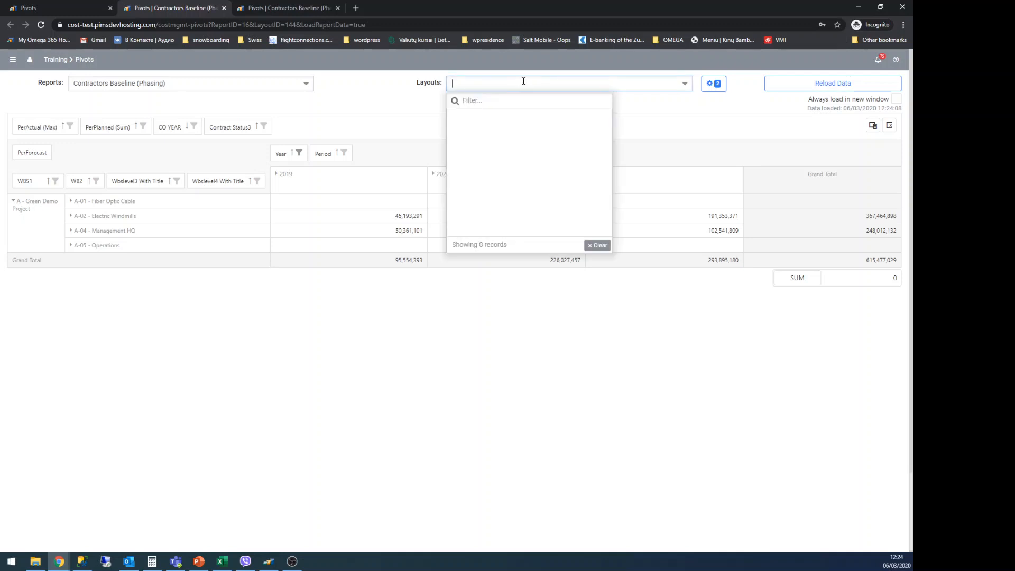
left_click(306, 83)
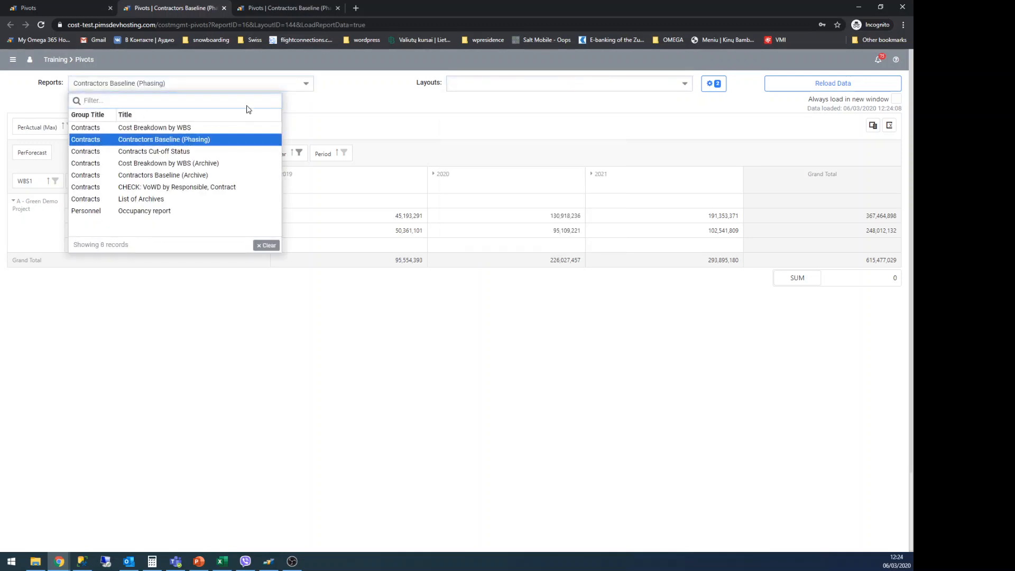
left_click(271, 83)
left_click(271, 83)
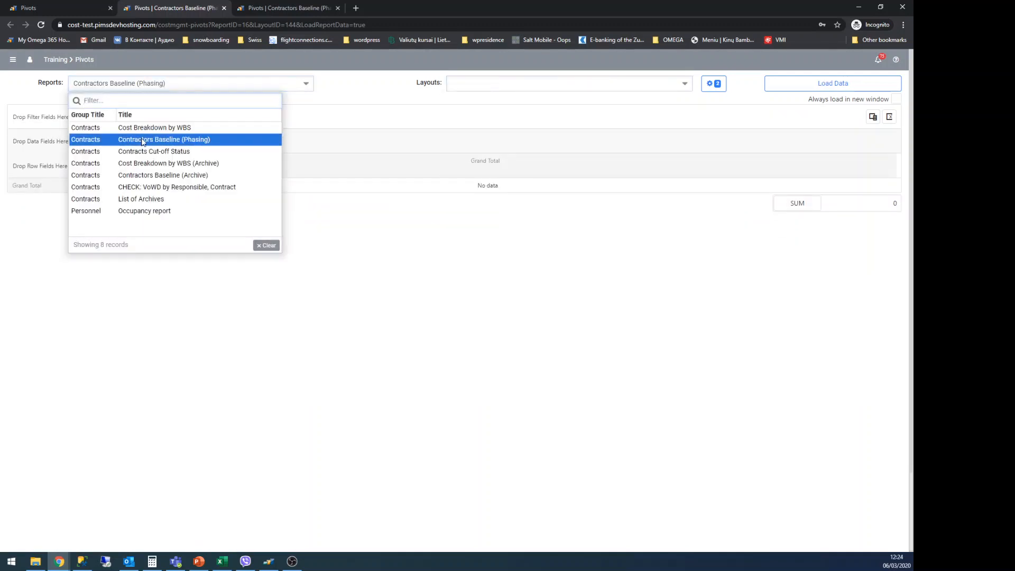
left_click(275, 138)
- Load the report with the WBS: A-02 layout and change the layout to My new layout
left_click(522, 82)
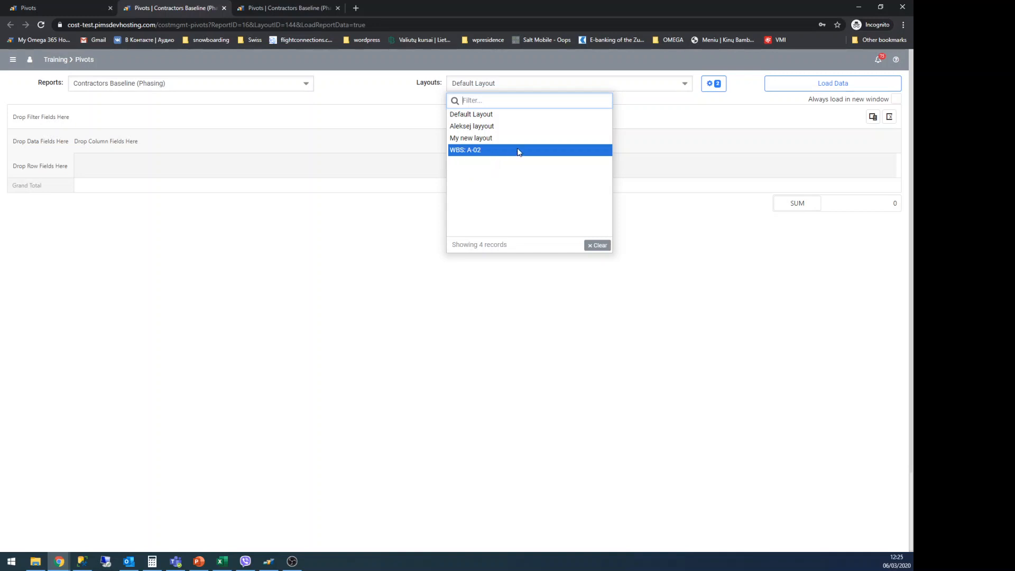
left_click(471, 151)
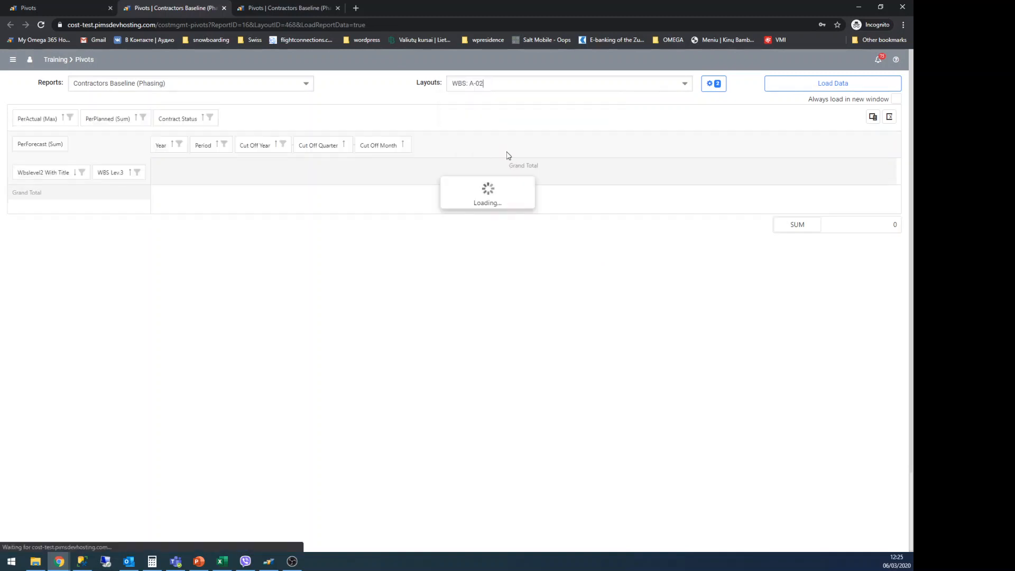
left_click(519, 85)
left_click(547, 134)
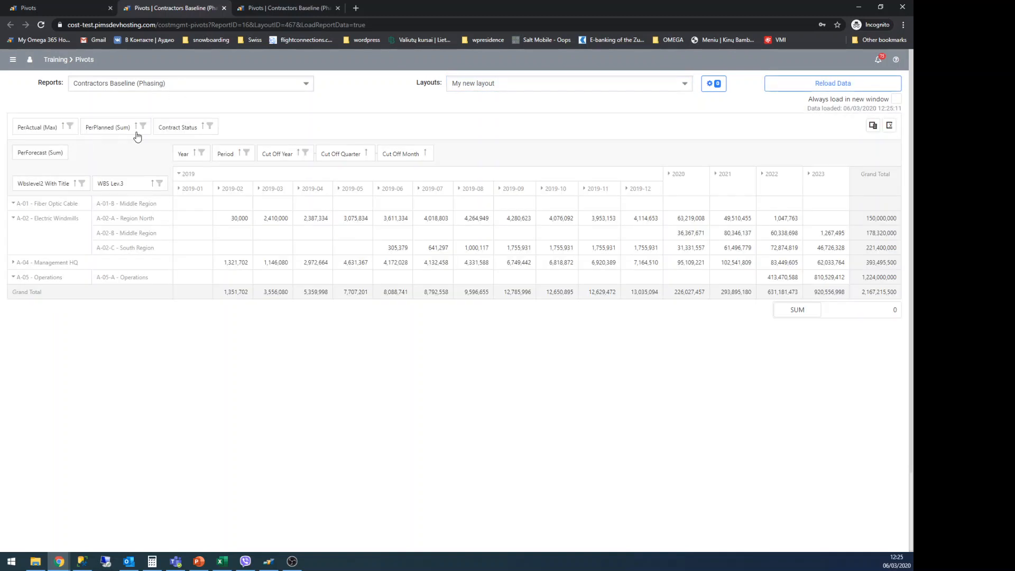
- Apply the Default Layout to the pivot and look through the available fields in the Field Chooser
left_click(561, 82)
left_click(492, 113)
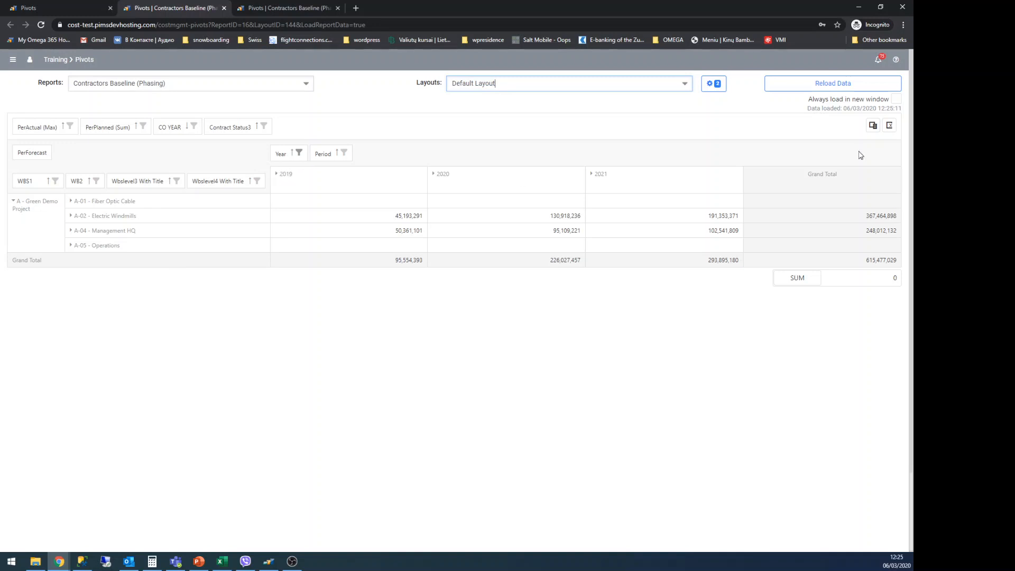
left_click(873, 125)
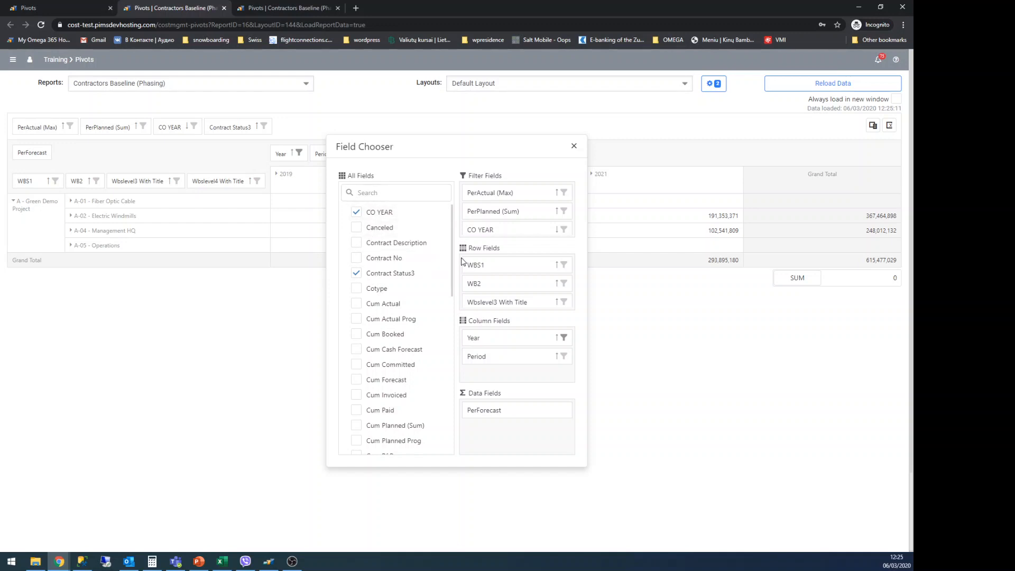
scroll(444, 305, "down", 2)
scroll(434, 275, "up", 2)
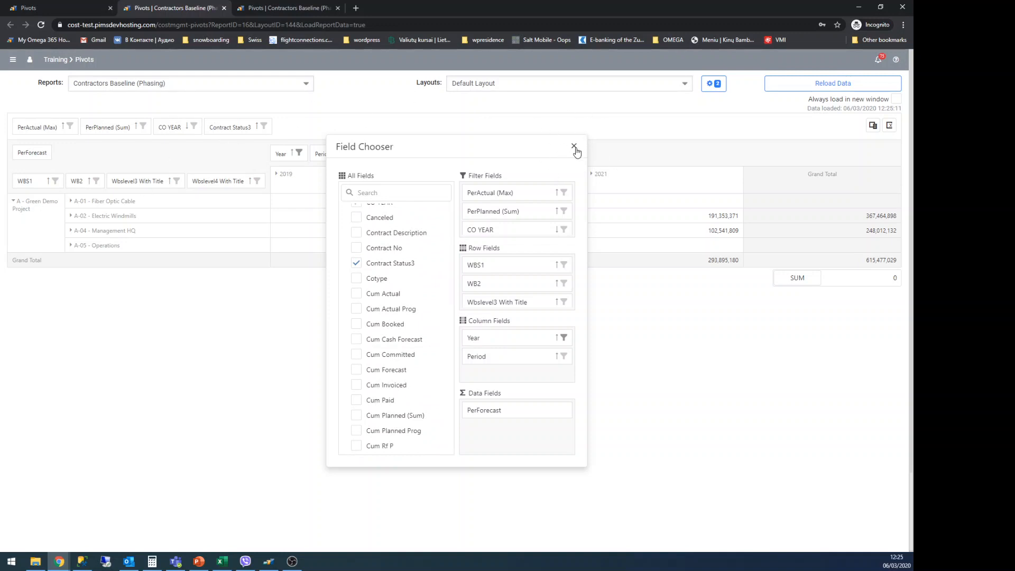
left_click(574, 147)
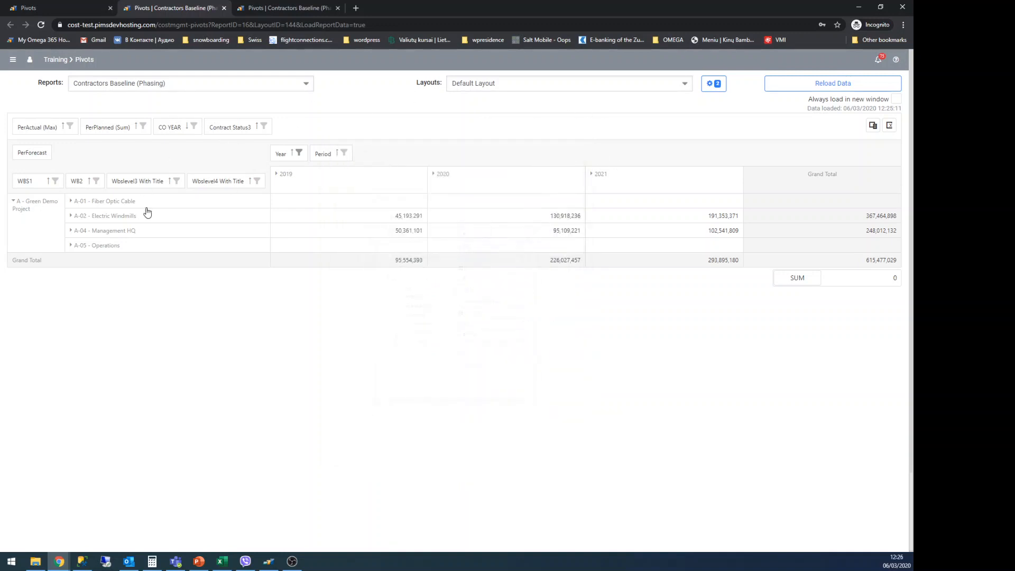
right_click(32, 156)
mouse_move(46, 158)
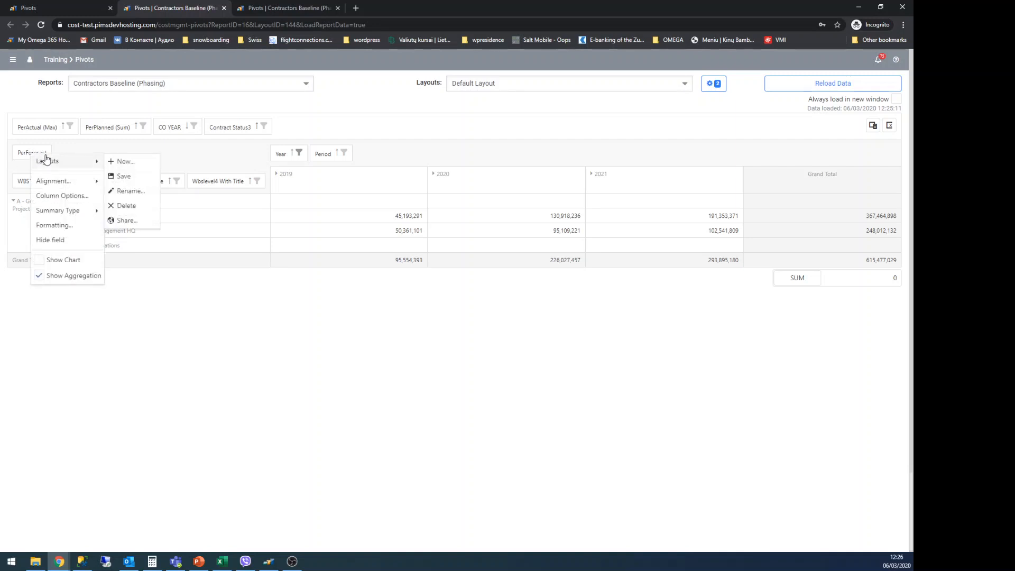
left_click(55, 196)
left_click(563, 76)
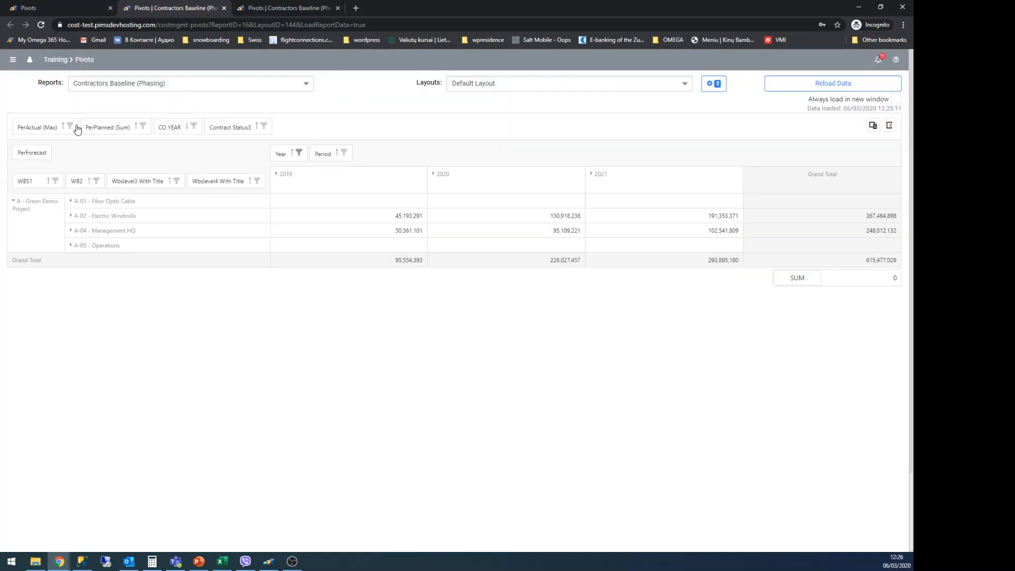
- Rename the PerForecast data field to Forecast (P) in its column options
right_click(30, 155)
left_click(59, 196)
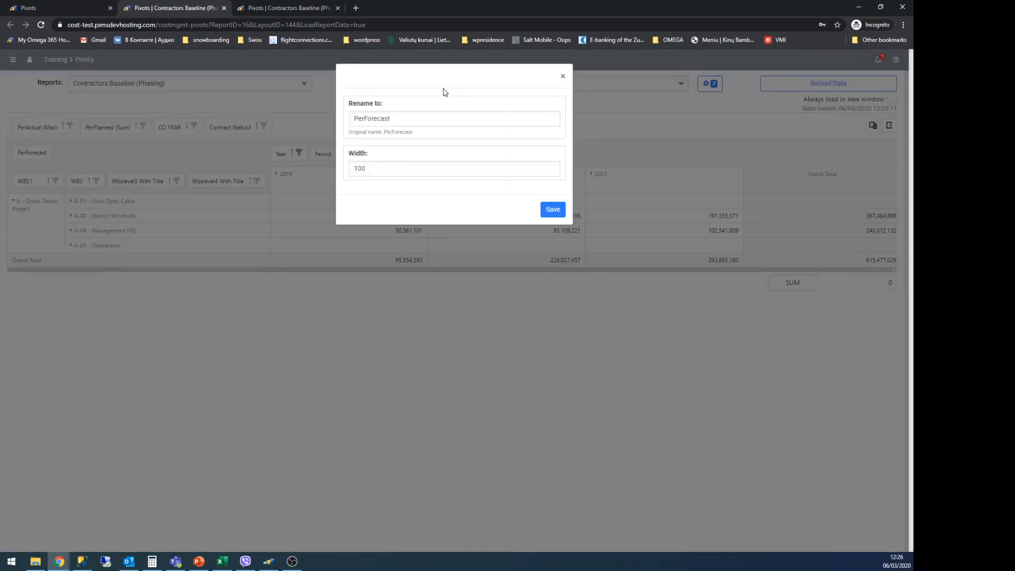
left_click_drag(403, 118, 324, 110)
type("F")
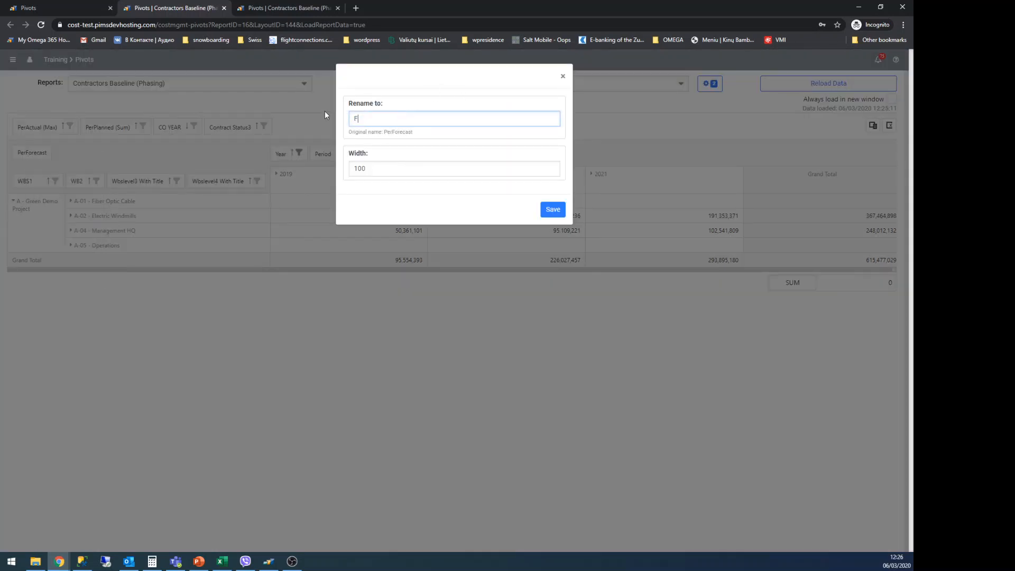
type("orecast (P)")
left_click(553, 211)
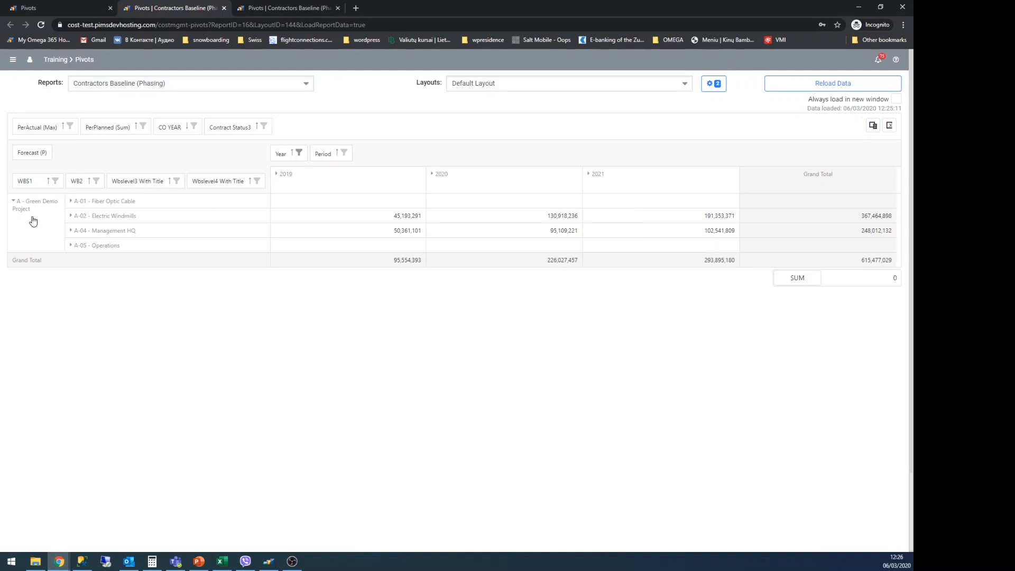
- Check the original name of the Forecast (P) field in its column options without changing anything
right_click(33, 156)
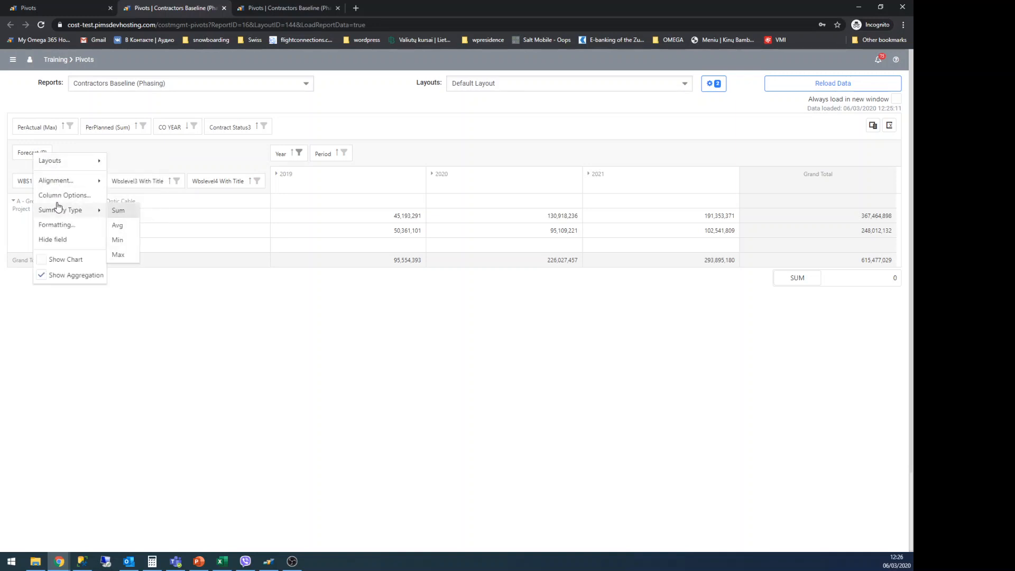
left_click(59, 187)
double_click(397, 132)
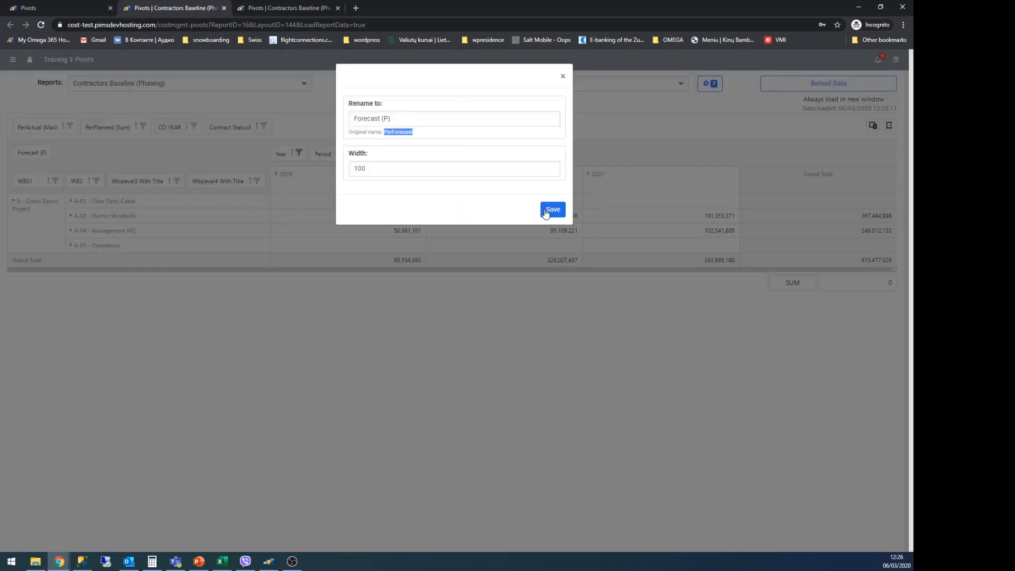
left_click(561, 77)
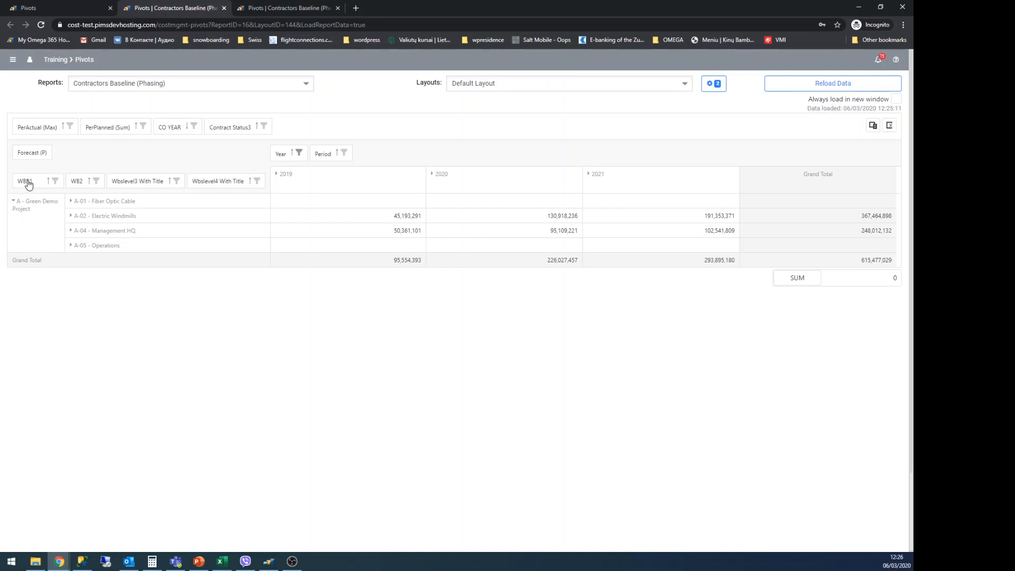
- Rename the Wbslevel3 With Title row field to WBS3 in its column options
right_click(144, 184)
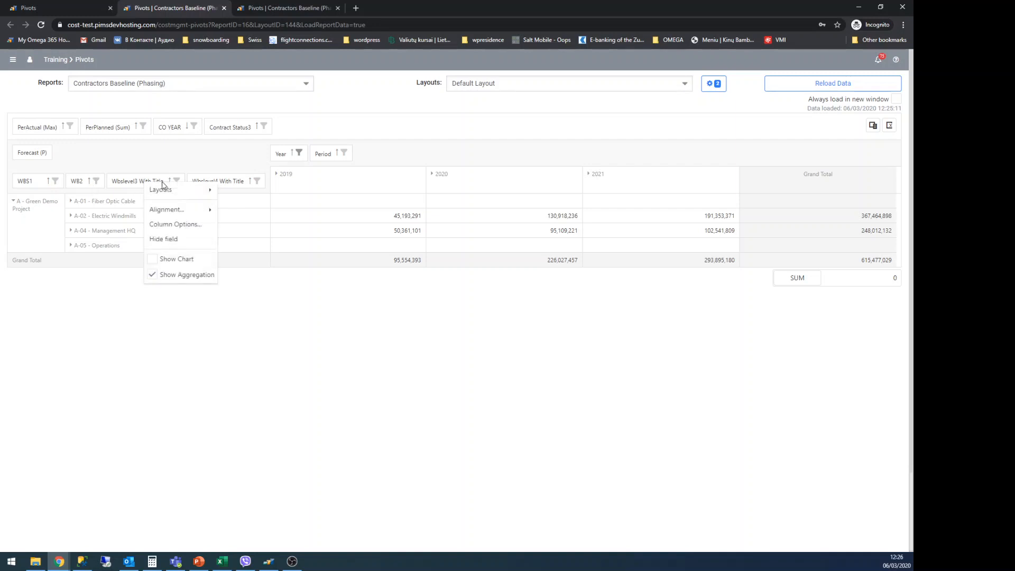
left_click(174, 225)
triple_click(438, 122)
type("WBS3")
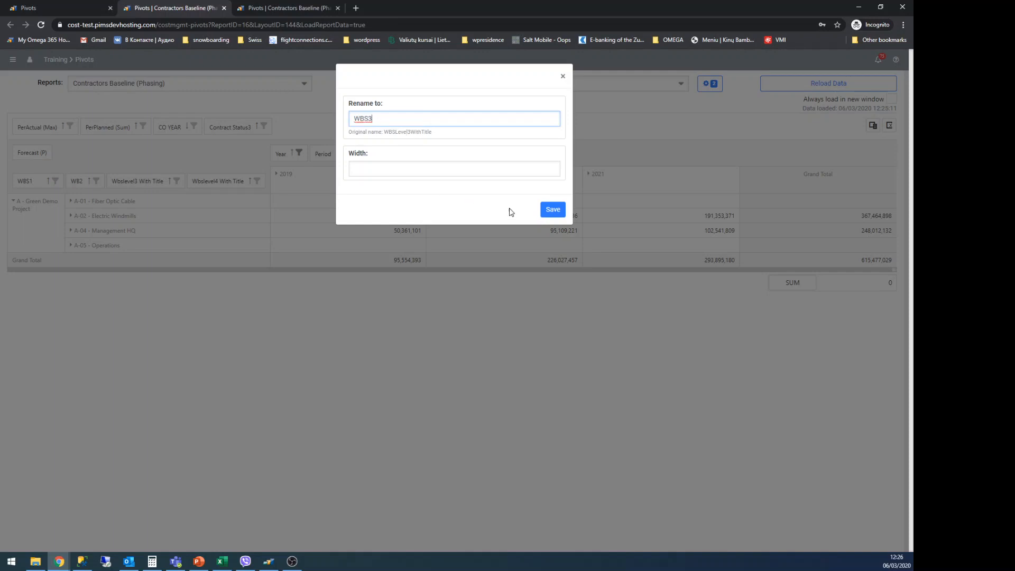
left_click(547, 210)
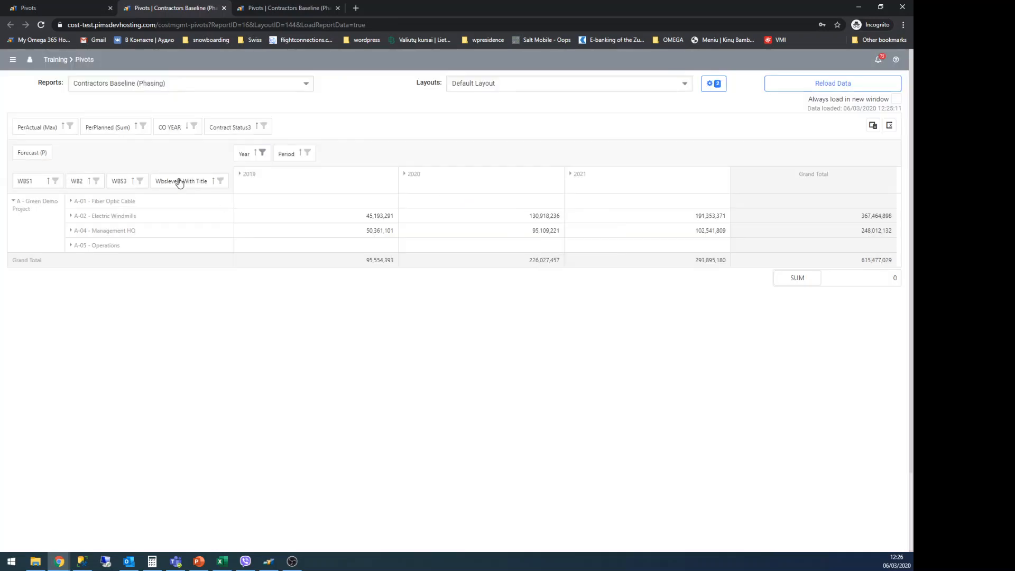
- Move the Wbslevel4 With Title row field and the Period and Year column fields to the filter area
left_click_drag(179, 182, 305, 125)
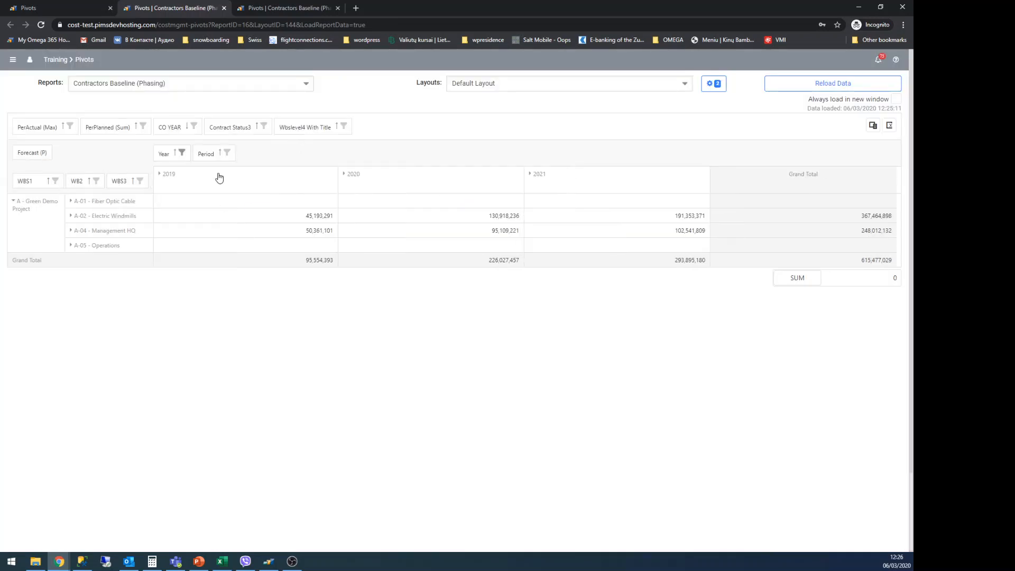
left_click(159, 174)
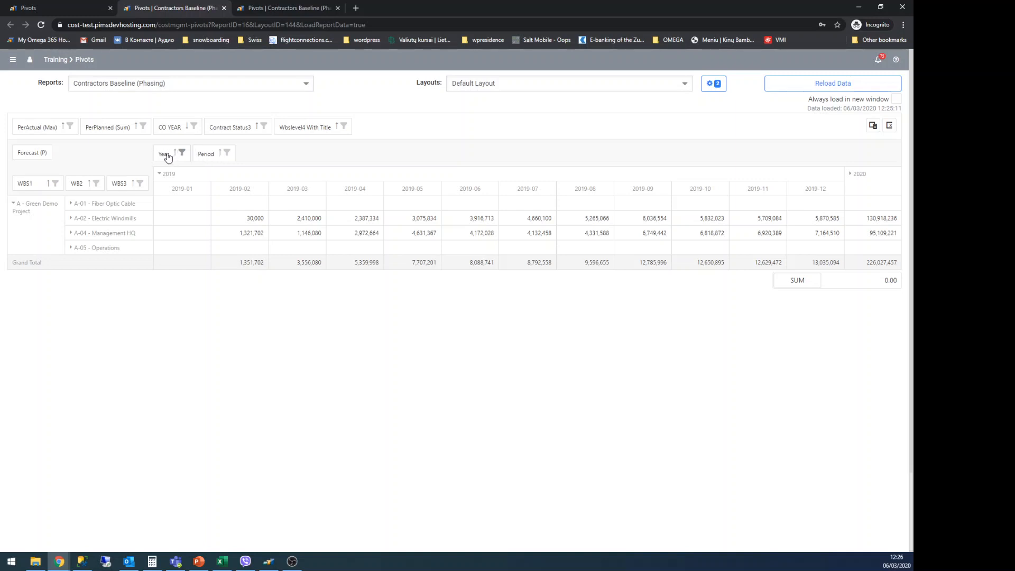
left_click_drag(217, 155, 366, 129)
left_click_drag(177, 153, 429, 129)
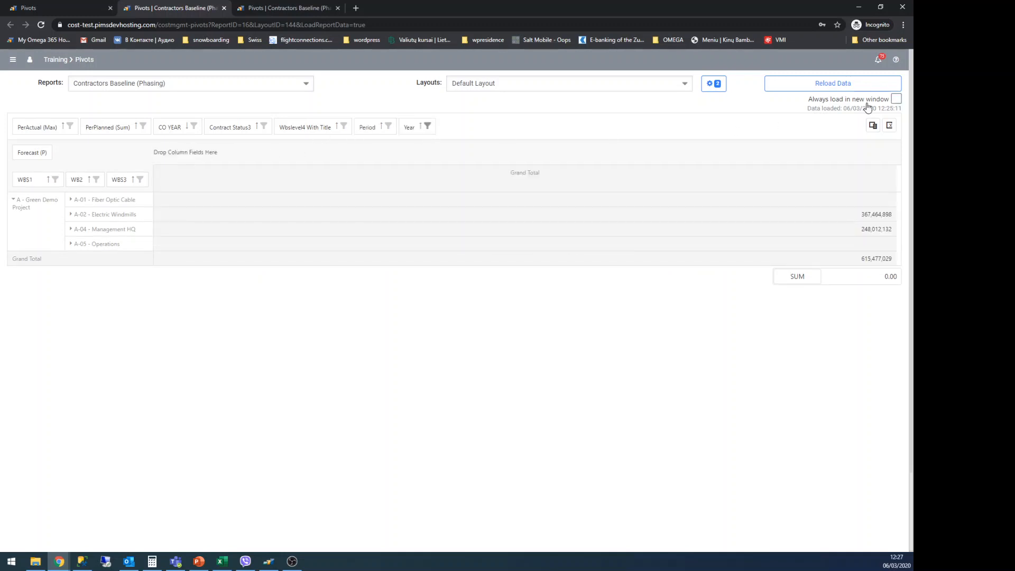
- Examine which fields are used and still available in the Field Chooser
left_click(873, 126)
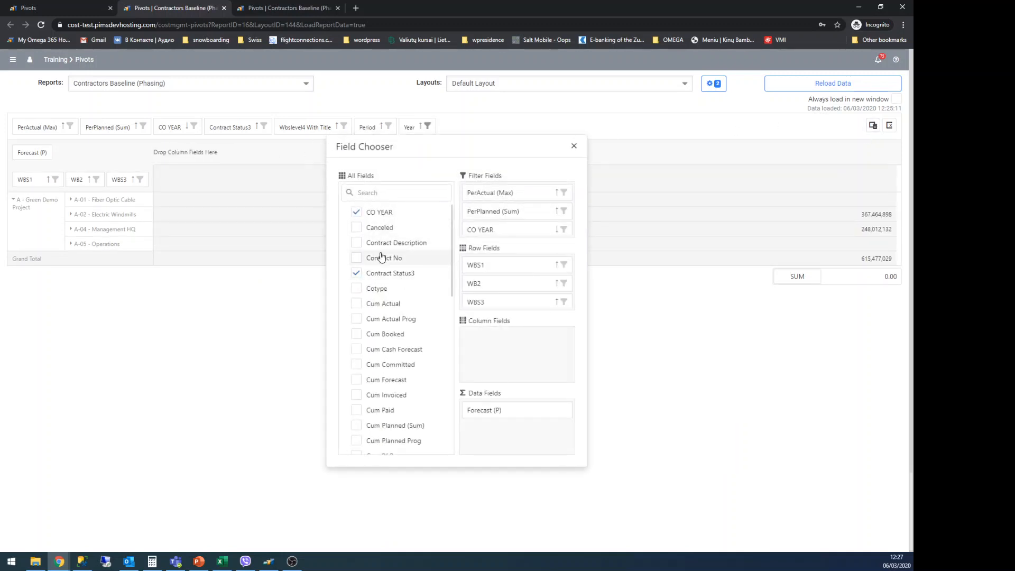
scroll(386, 265, "down", 2)
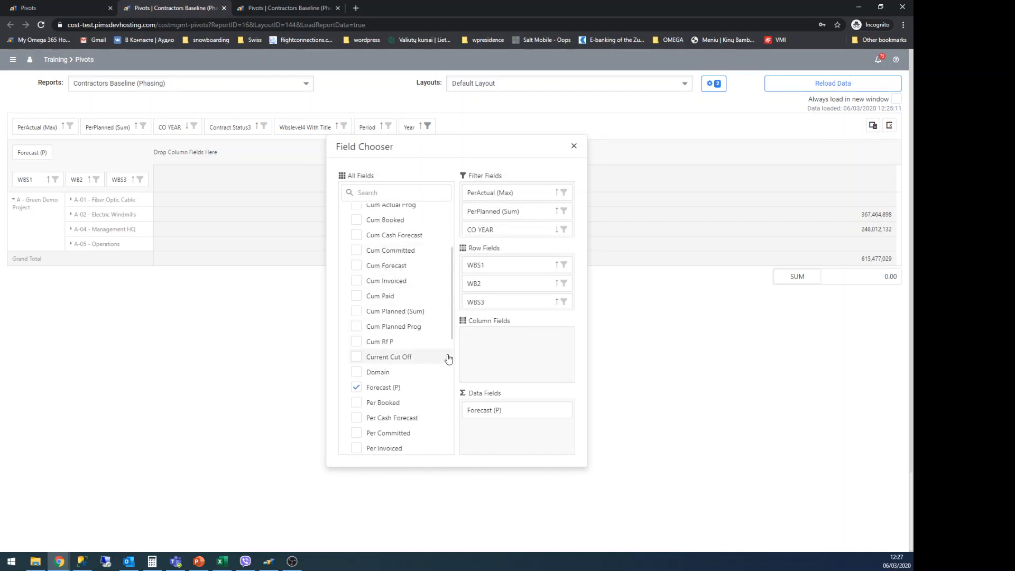
scroll(441, 297, "down", 3)
scroll(431, 330, "down", 3)
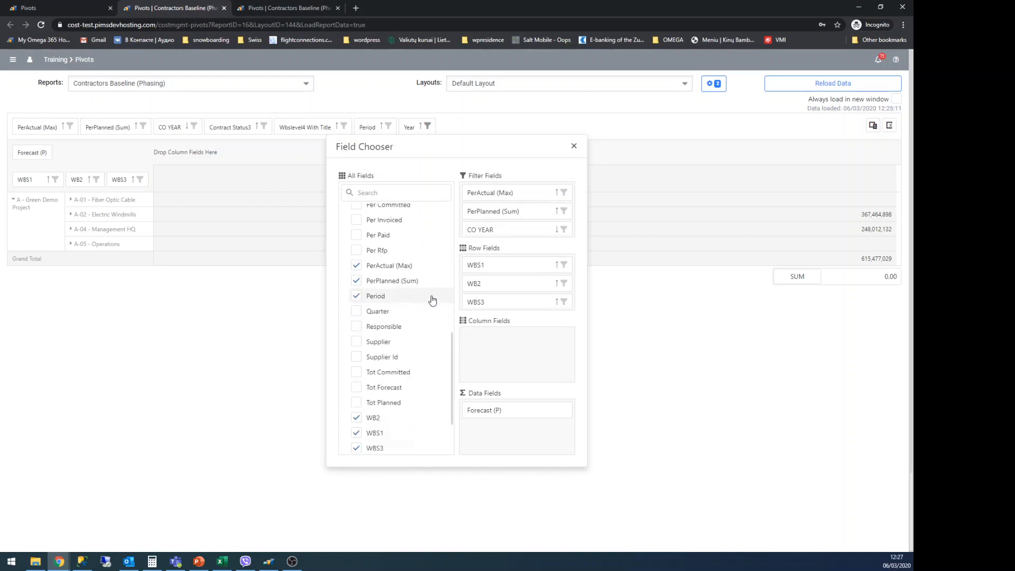
scroll(428, 338, "up", 8)
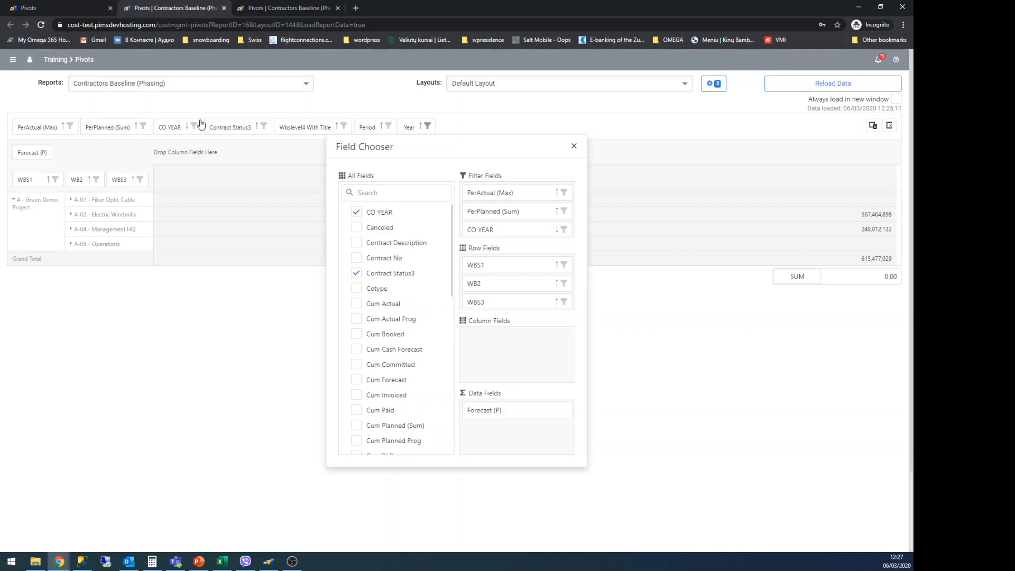
left_click(575, 147)
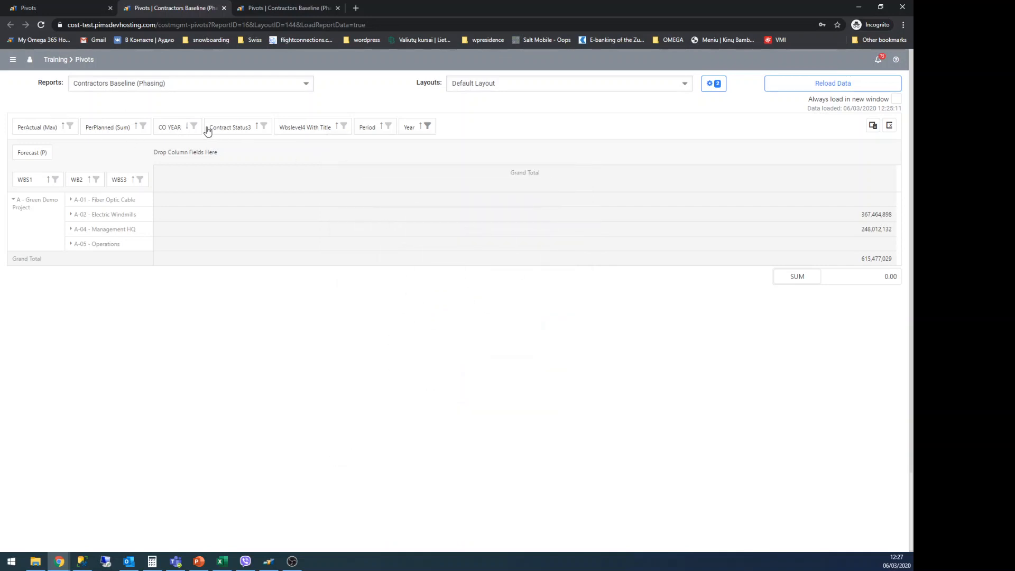
- Rename the CO YEAR filter field to CutOff in its column options
right_click(178, 128)
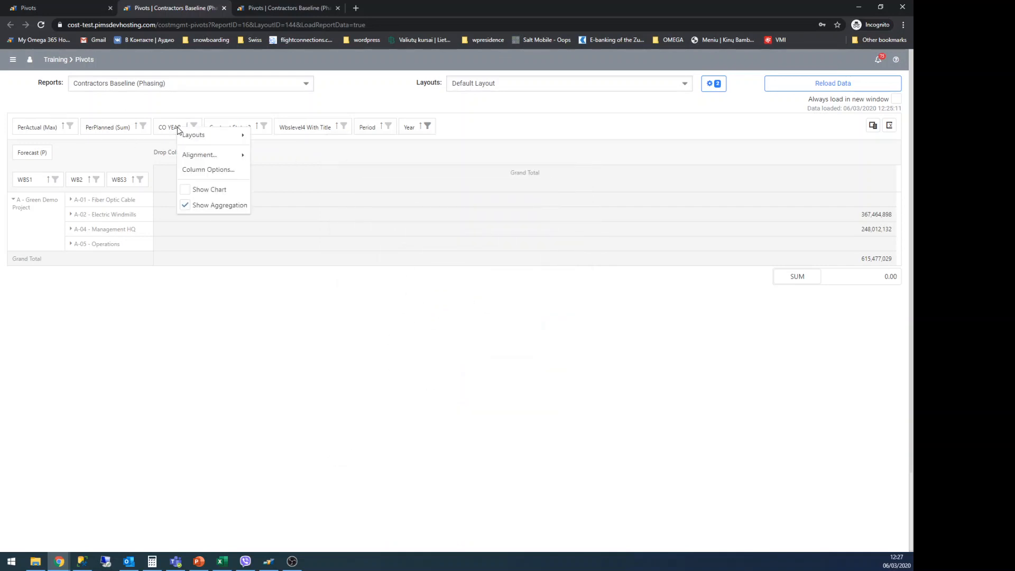
left_click(198, 170)
left_click_drag(391, 123, 340, 122)
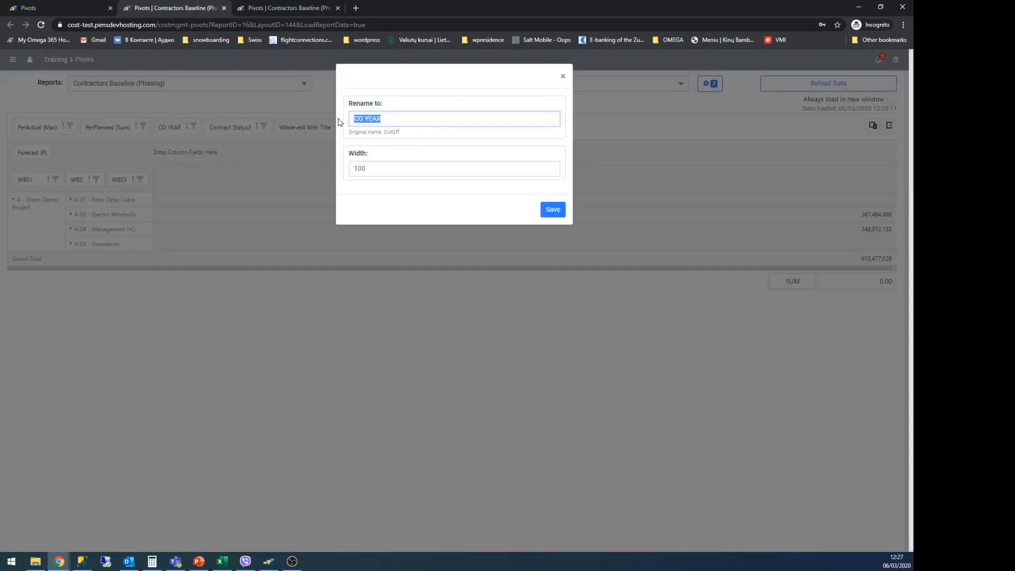
type("CutOff")
left_click(553, 210)
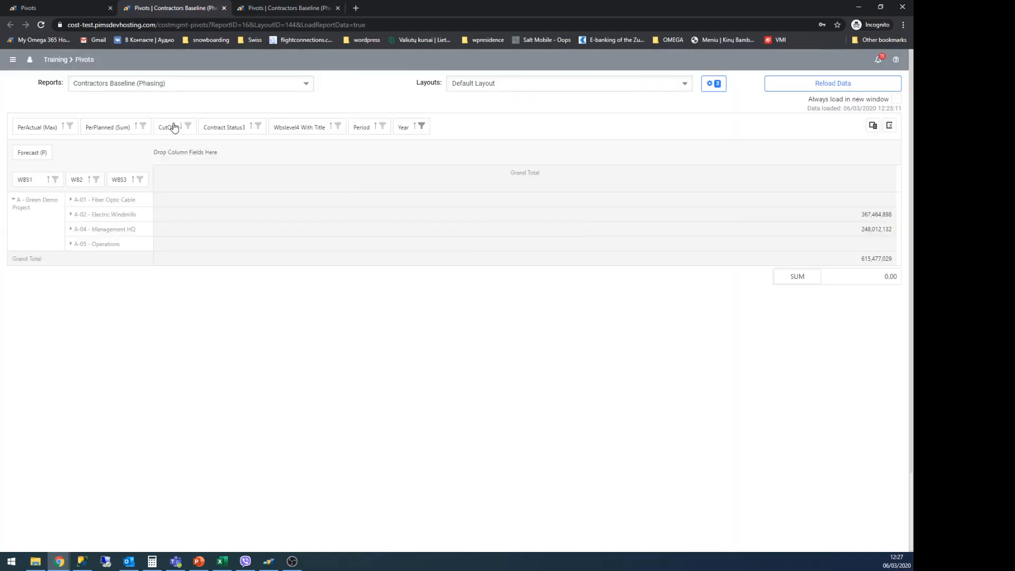
- Move the CutOff field to the column area, drill into 2021 down to the Q4 months, and collapse the year
left_click_drag(174, 127, 167, 157)
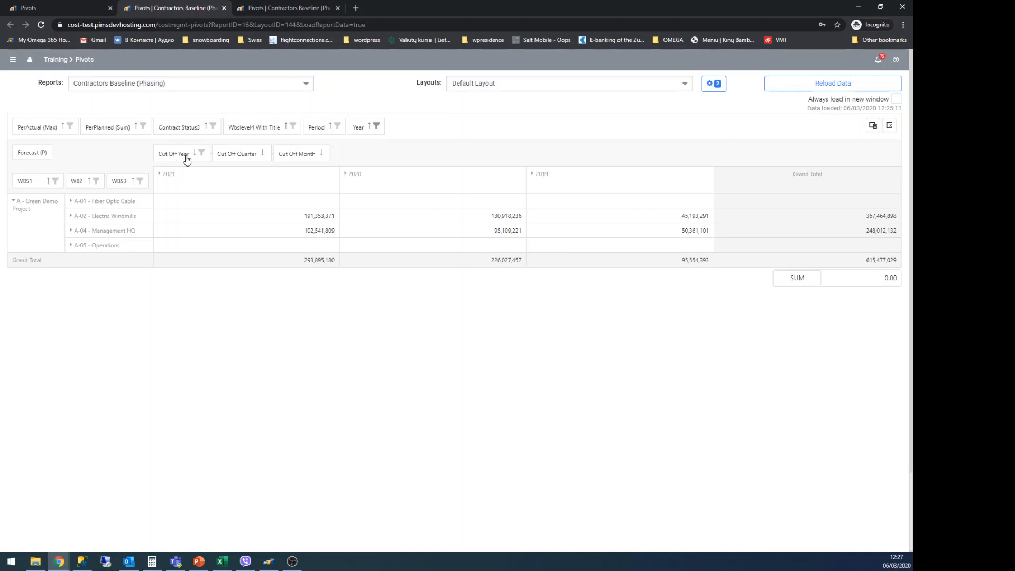
left_click(160, 174)
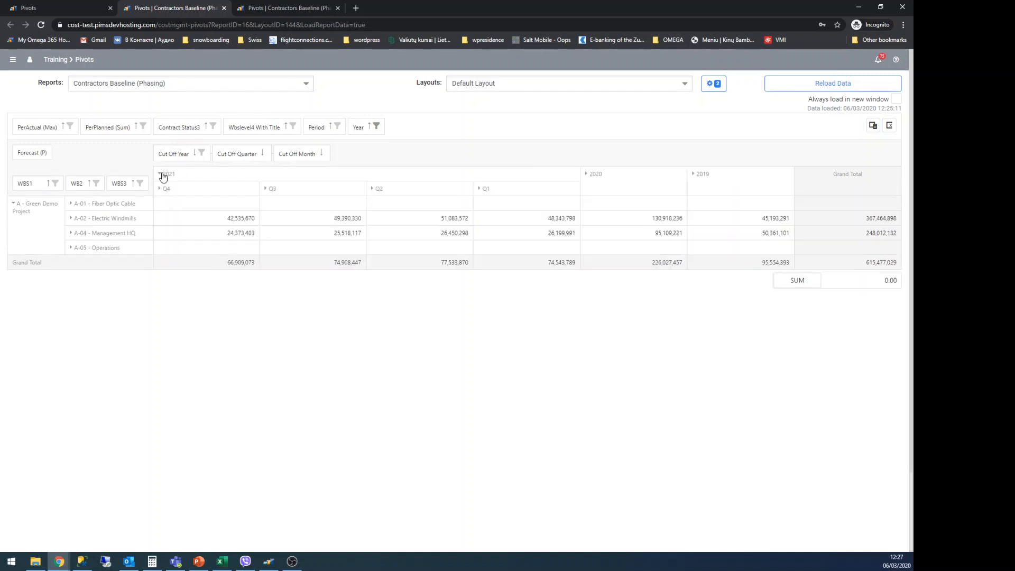
left_click(161, 189)
left_click(160, 190)
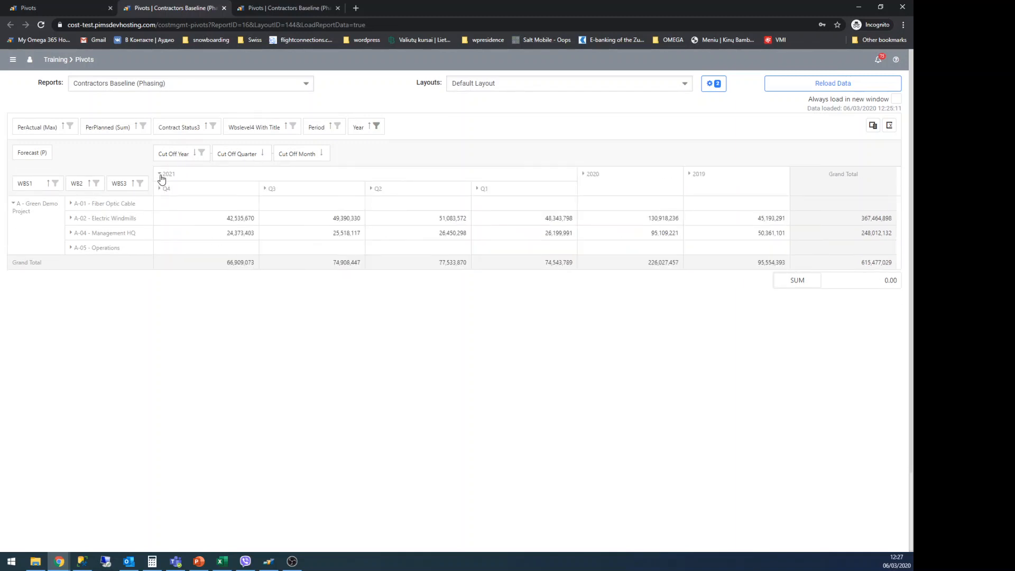
left_click(160, 174)
left_click(160, 175)
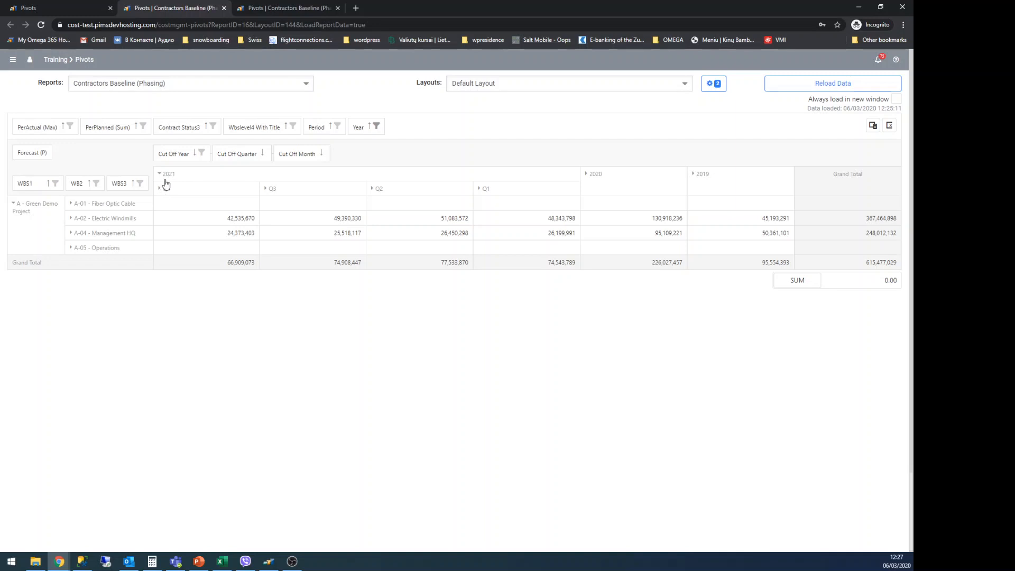
left_click(160, 188)
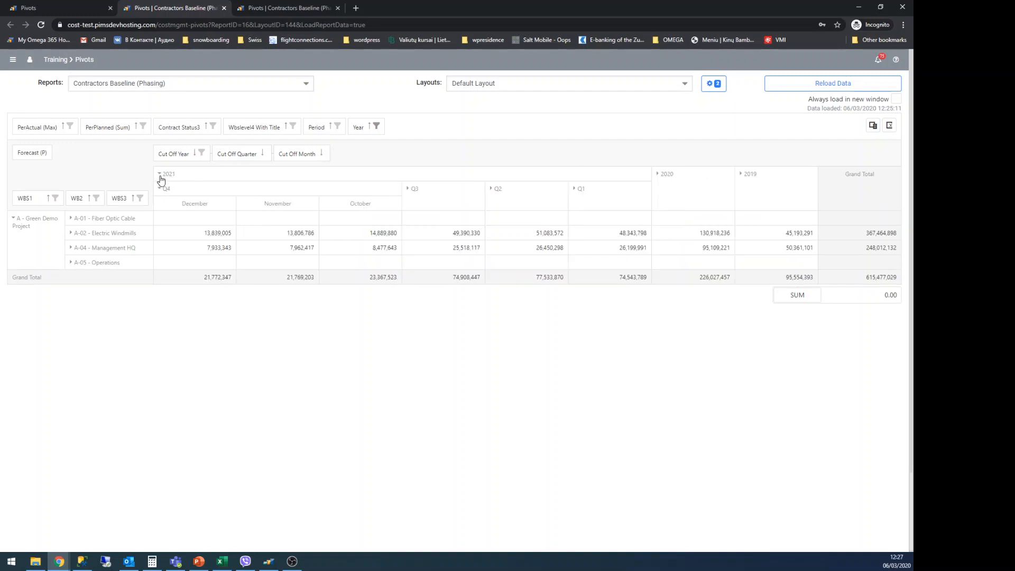
left_click(160, 175)
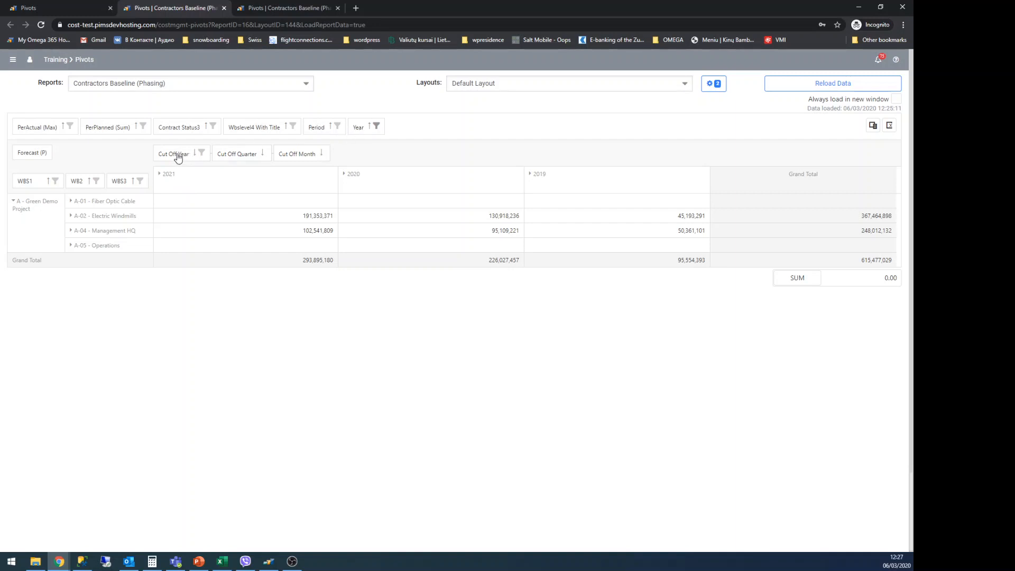
- Return the CutOff field to the filter area and place Year and Period in the column area
mouse_move(178, 158)
left_mouse_down()
mouse_move(374, 140)
mouse_move(388, 127)
mouse_move(186, 153)
left_mouse_up()
left_click_drag(318, 128, 245, 161)
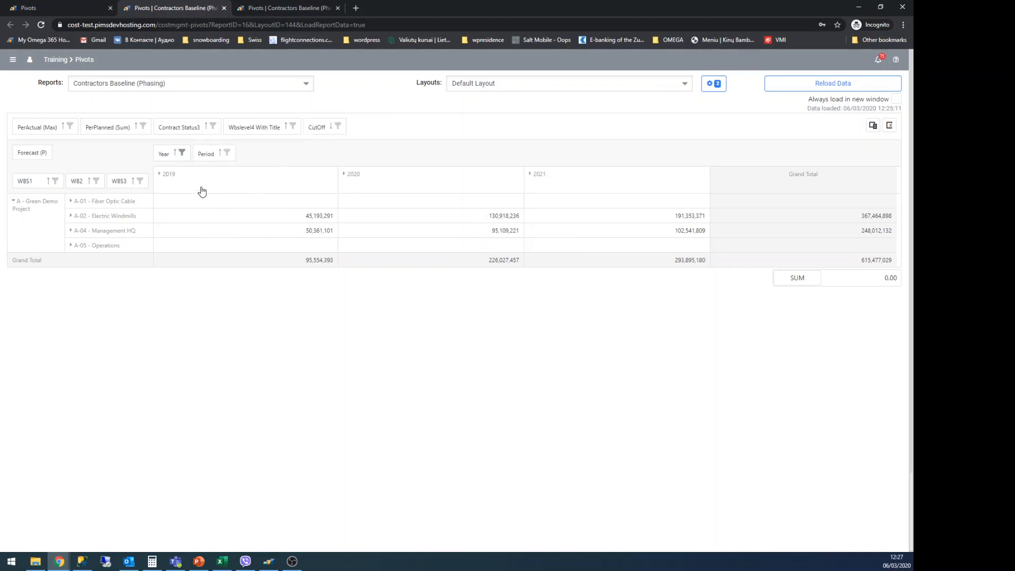
- Add the Quarter field to the filter fields through the Field Chooser and expand 2019 into its periods
left_click(873, 125)
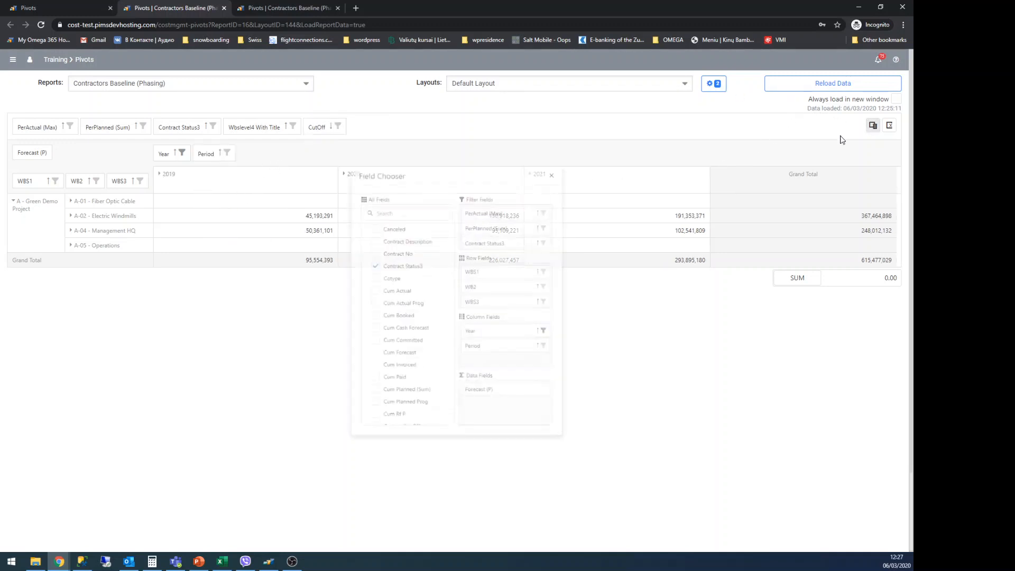
scroll(383, 327, "down", 6)
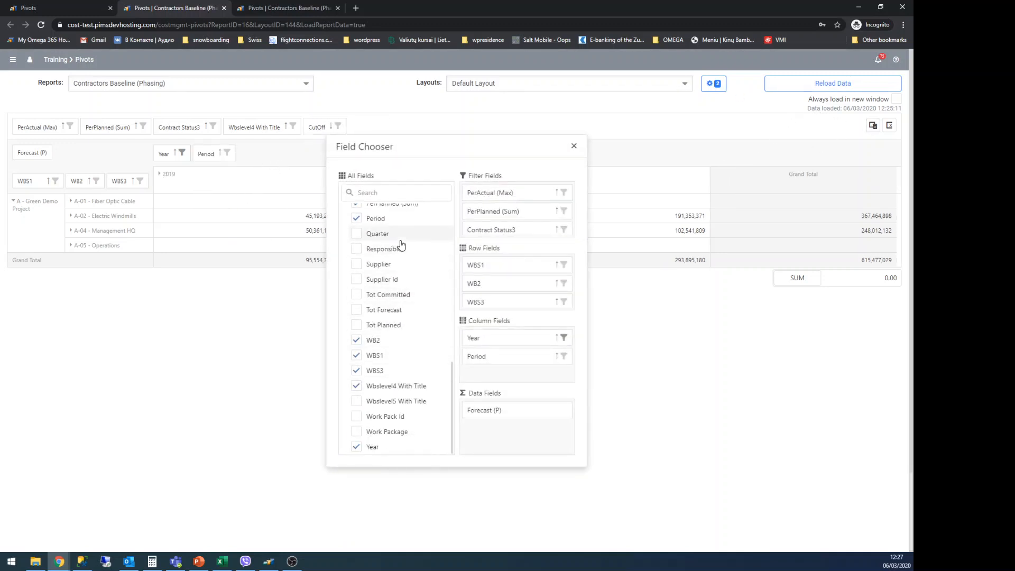
left_click(357, 234)
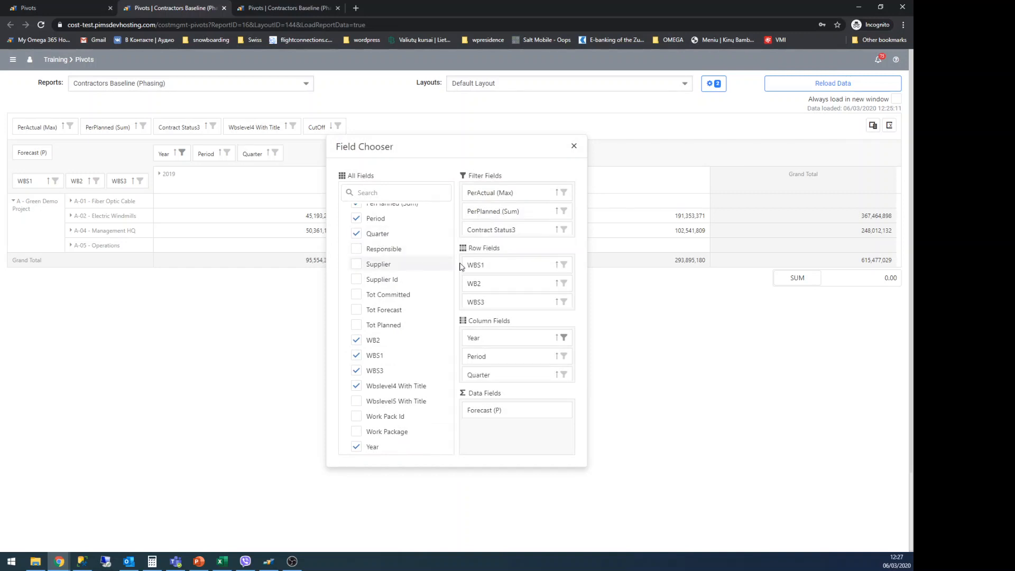
left_click_drag(493, 377, 503, 211)
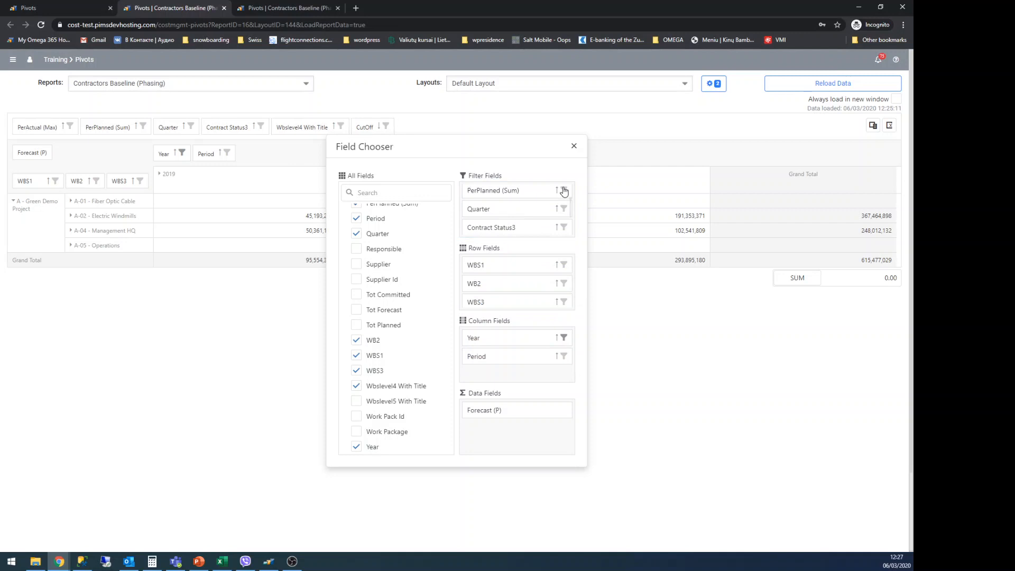
left_click(574, 146)
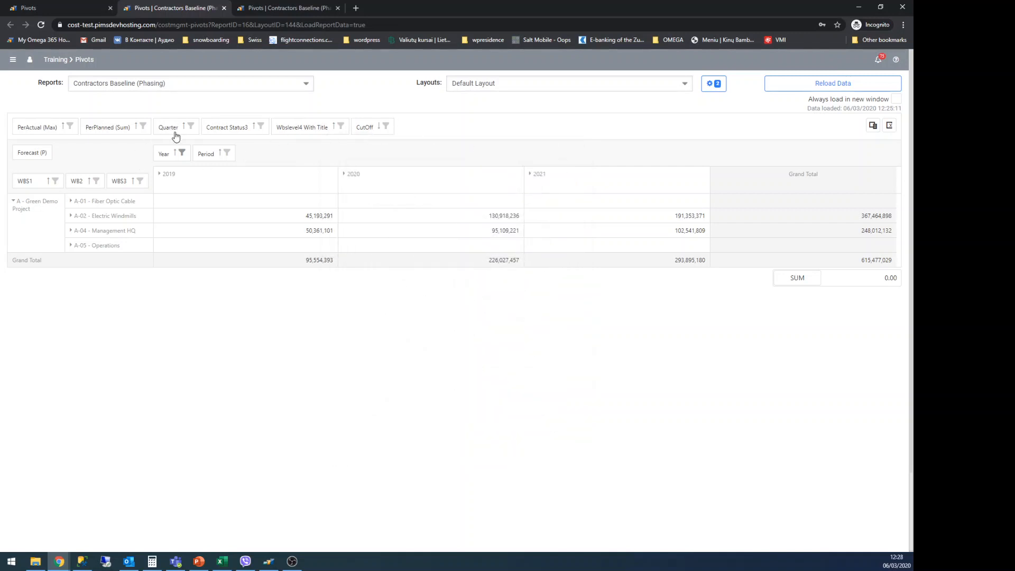
left_click(172, 176)
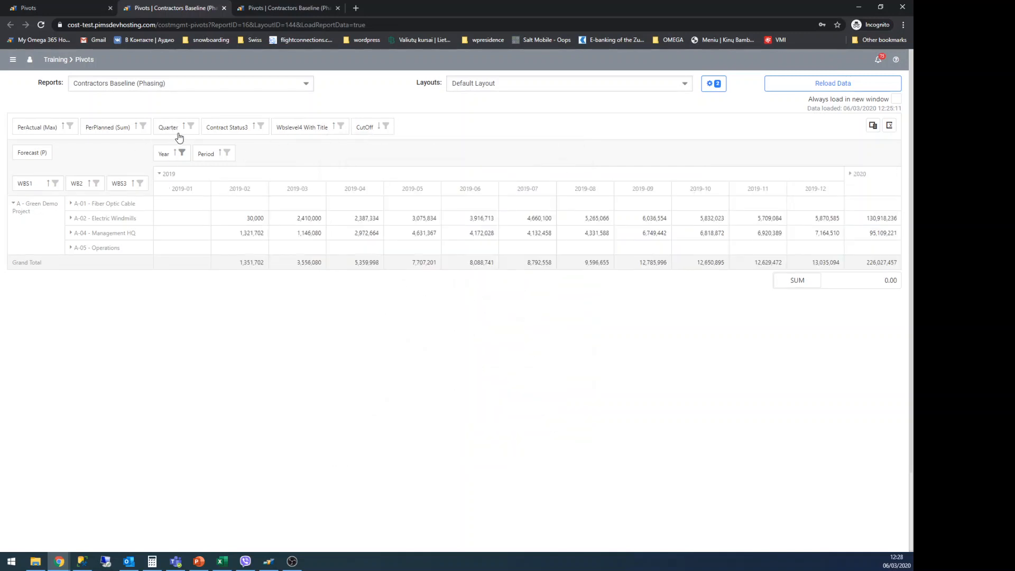
- Try Quarter between Year and Period in the column area, drill into 2020's first quarter, and return Quarter to the filter area
left_click_drag(176, 128, 200, 154)
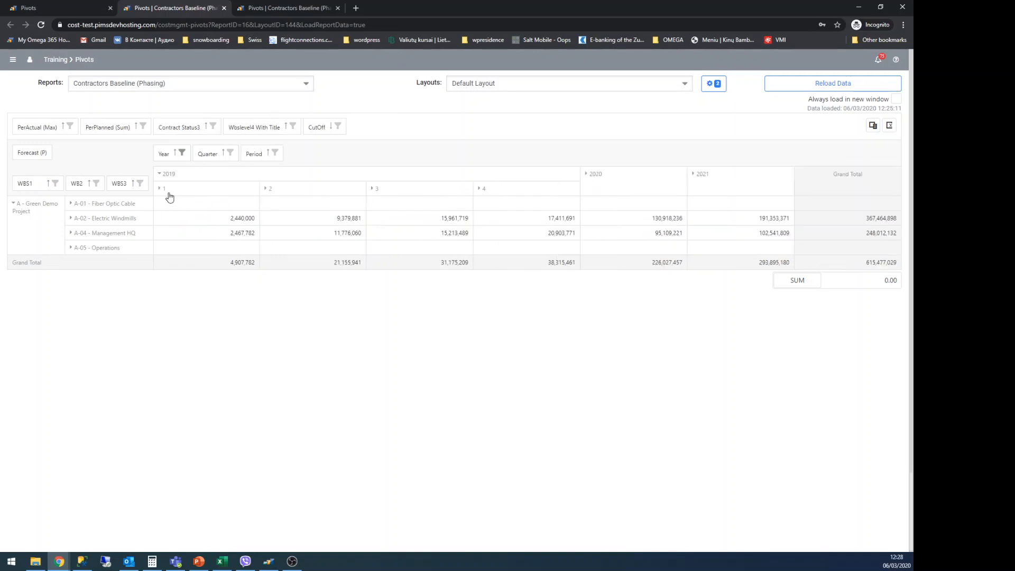
left_click(590, 176)
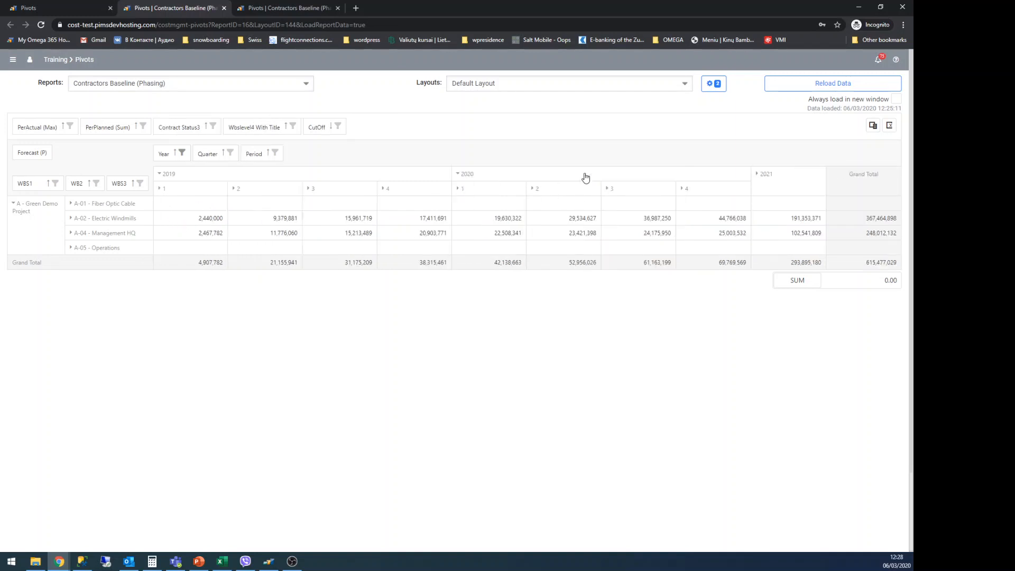
left_click(453, 191)
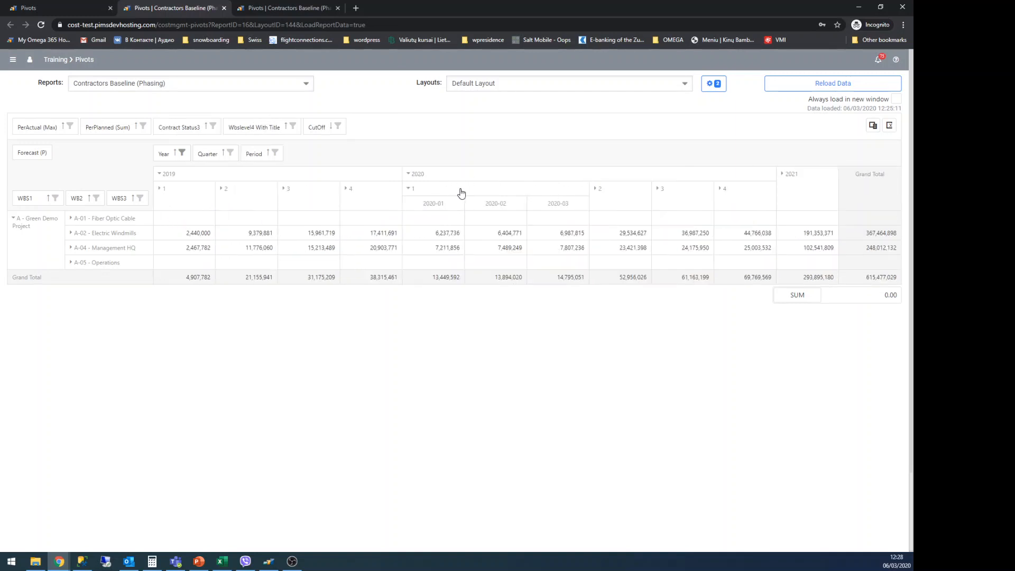
left_click(410, 175)
left_click_drag(194, 154, 221, 165)
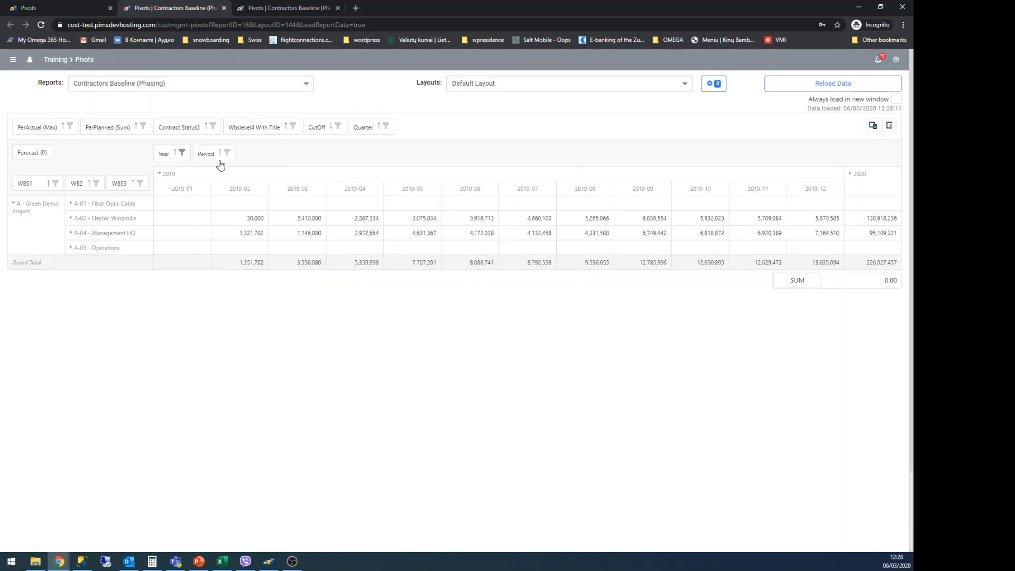
- Review the options offered for the Year column field
right_click(169, 156)
mouse_move(192, 181)
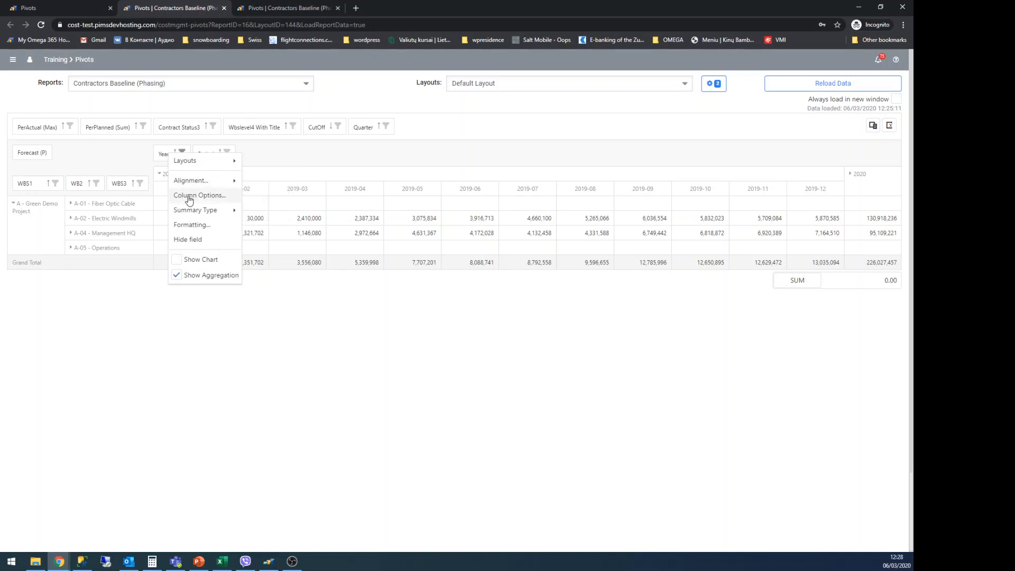
mouse_move(197, 212)
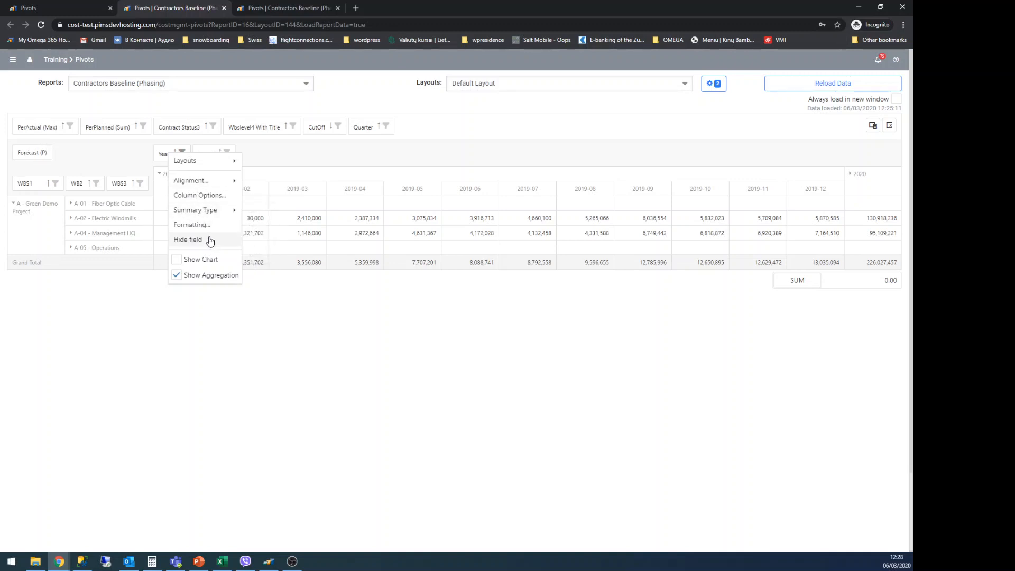
- Open the formatting of the Forecast (P) data field and read through the accepted values
right_click(38, 158)
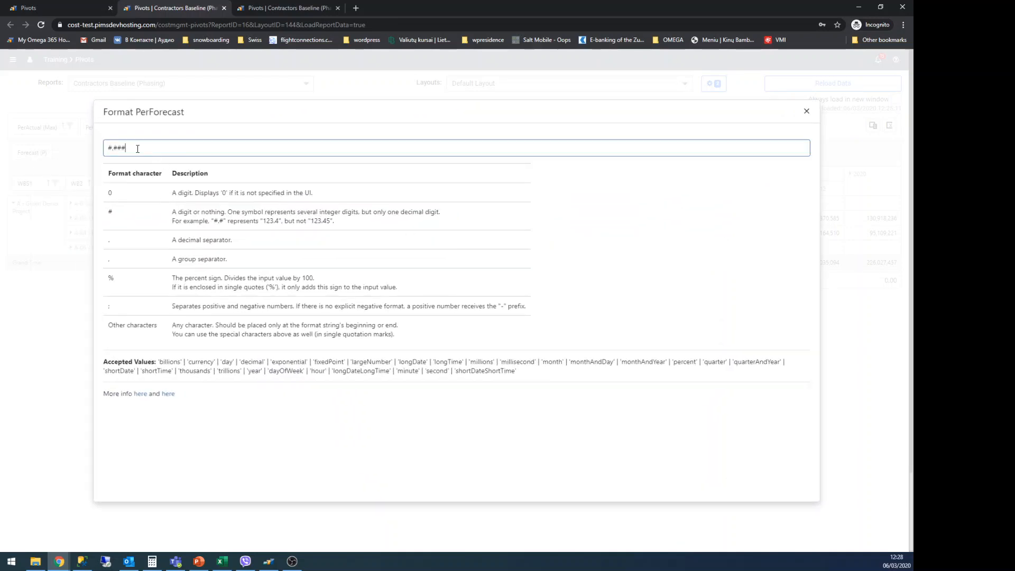
double_click(195, 370)
left_click_drag(235, 369, 99, 365)
left_click(541, 373)
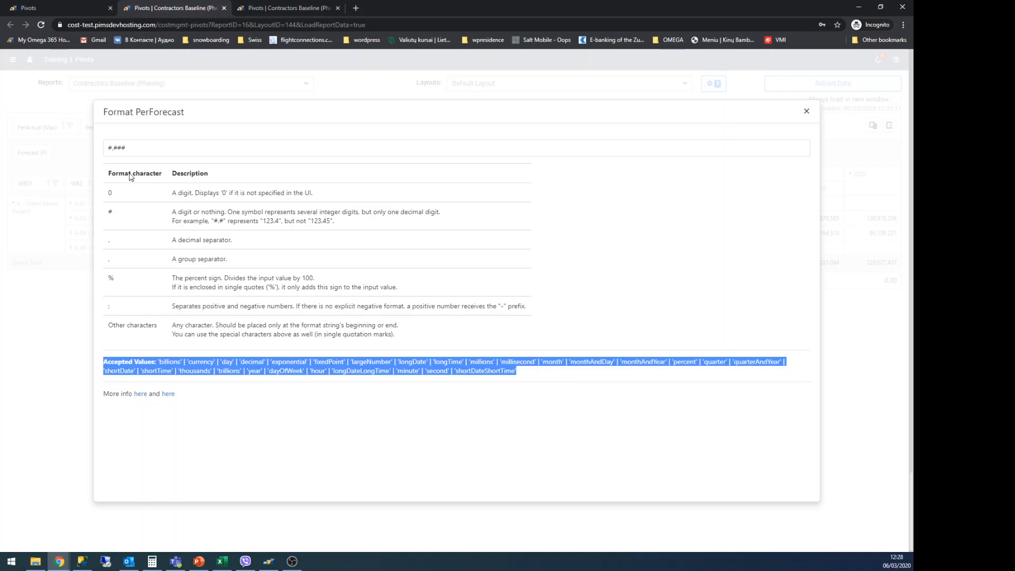
- Extend the Forecast (P) number format so that it shows one optional decimal digit
left_click(156, 149)
left_click_drag(141, 151, 101, 151)
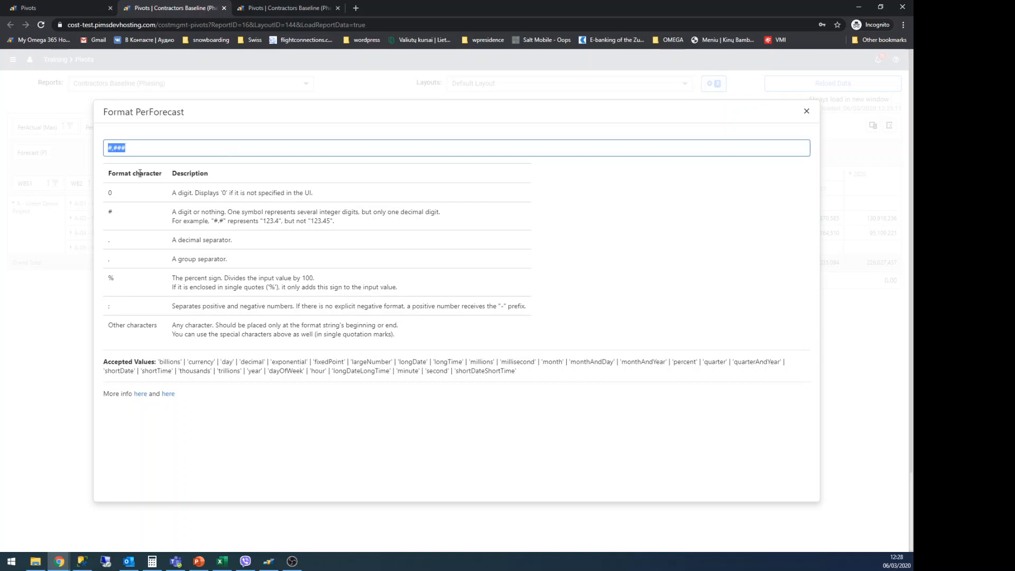
left_click(129, 147)
key("Return")
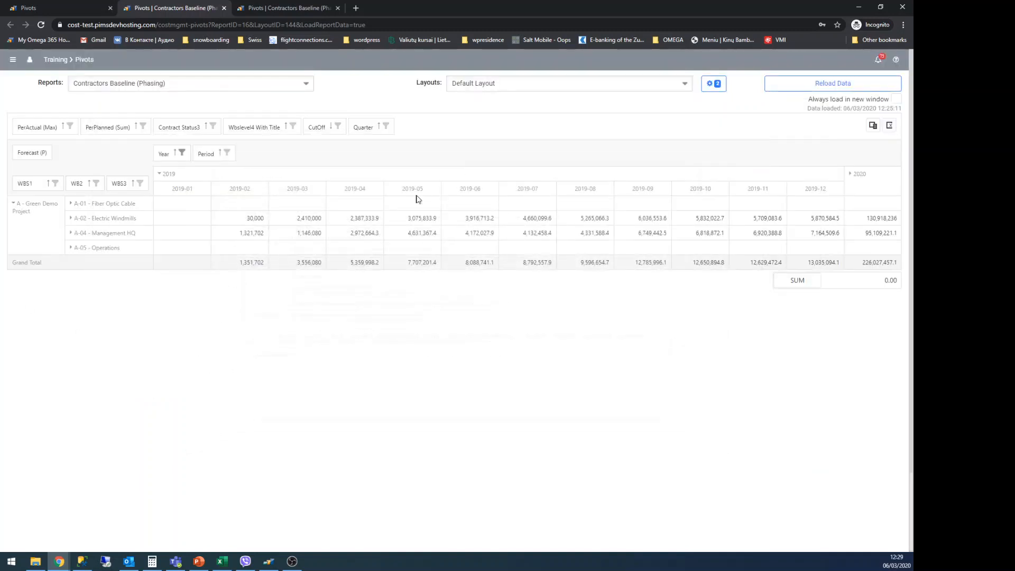
- Set the Forecast (P) number format to #,###.0
right_click(30, 153)
mouse_move(64, 179)
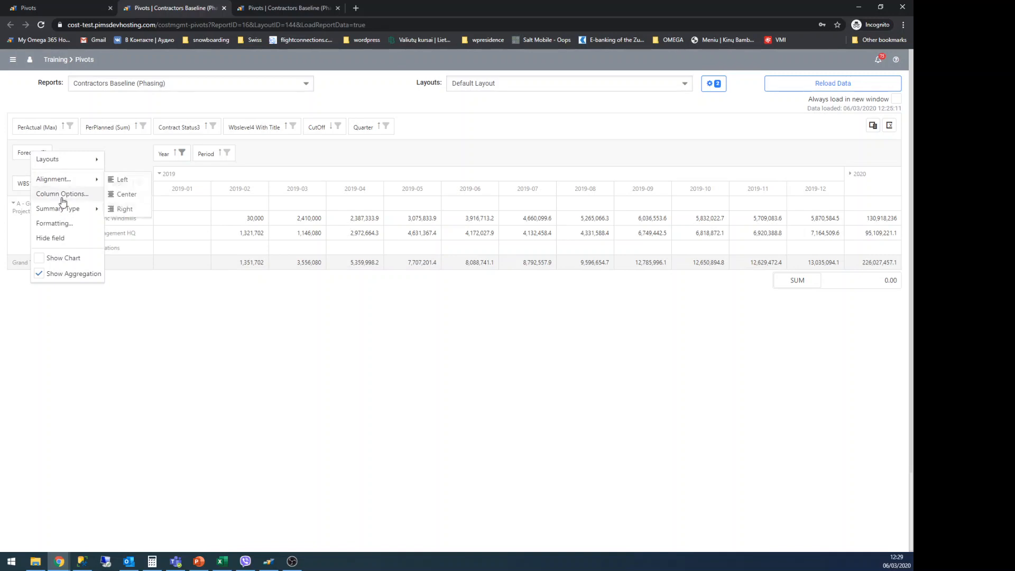
left_click(68, 223)
left_click(148, 149)
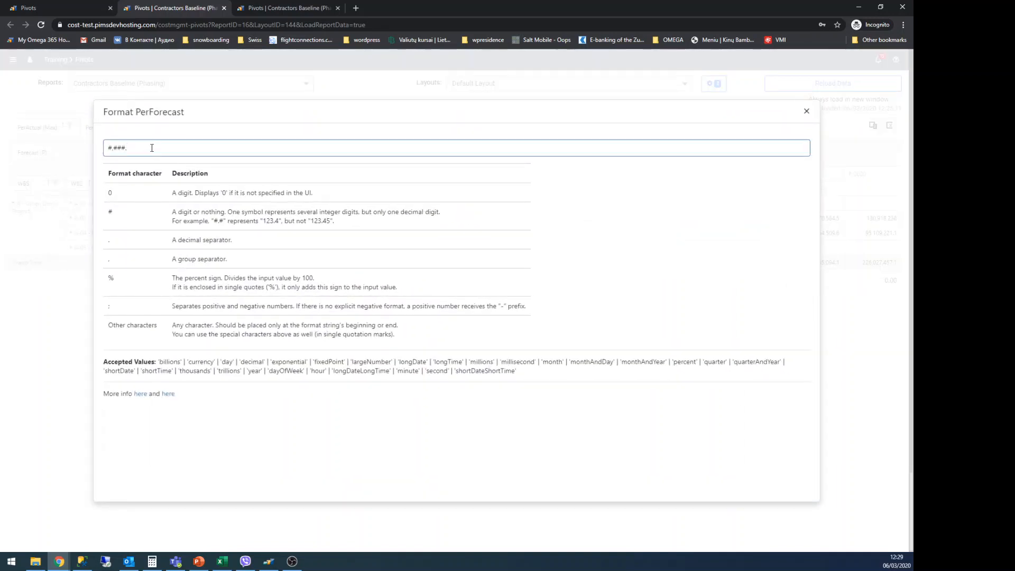
type("0")
key("Return")
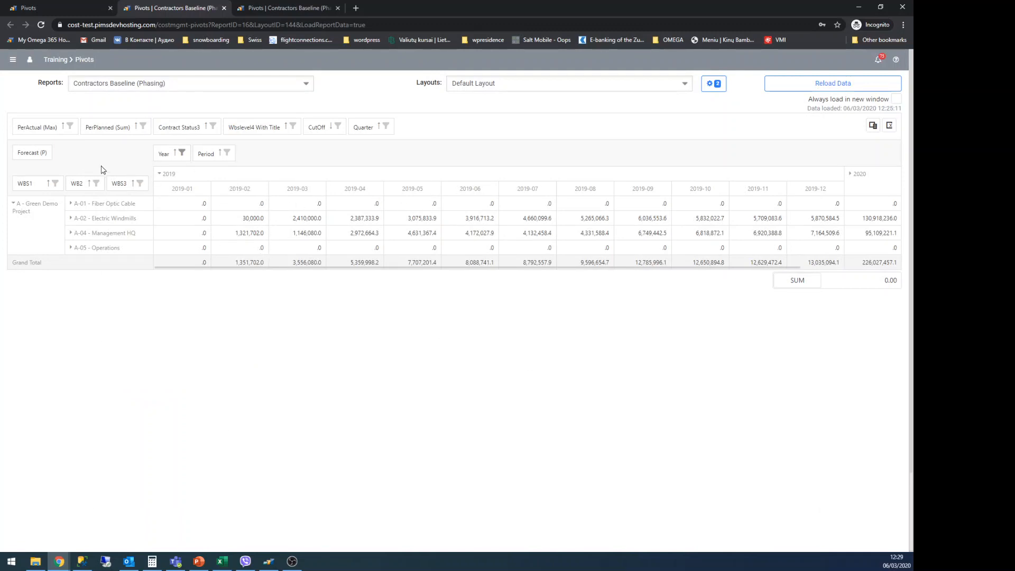
- Replace the Forecast (P) number format with thousands
right_click(29, 155)
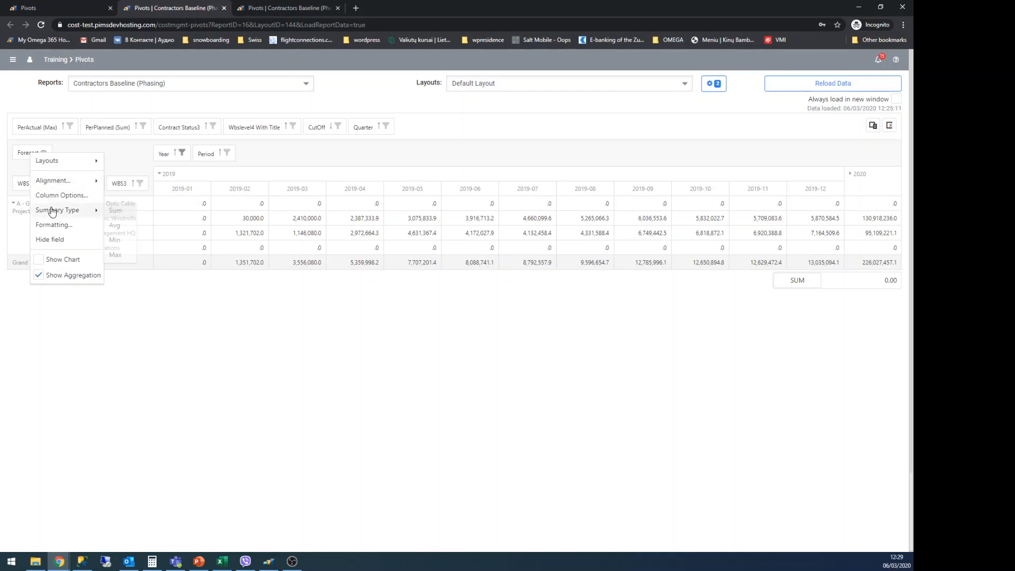
left_click(53, 225)
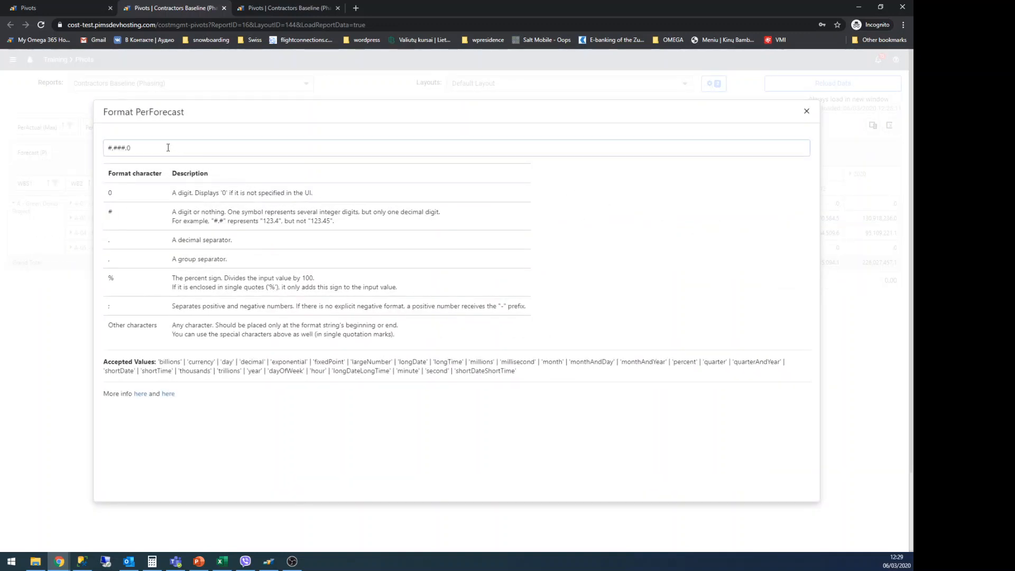
left_click_drag(168, 148, 94, 142)
type("thousands")
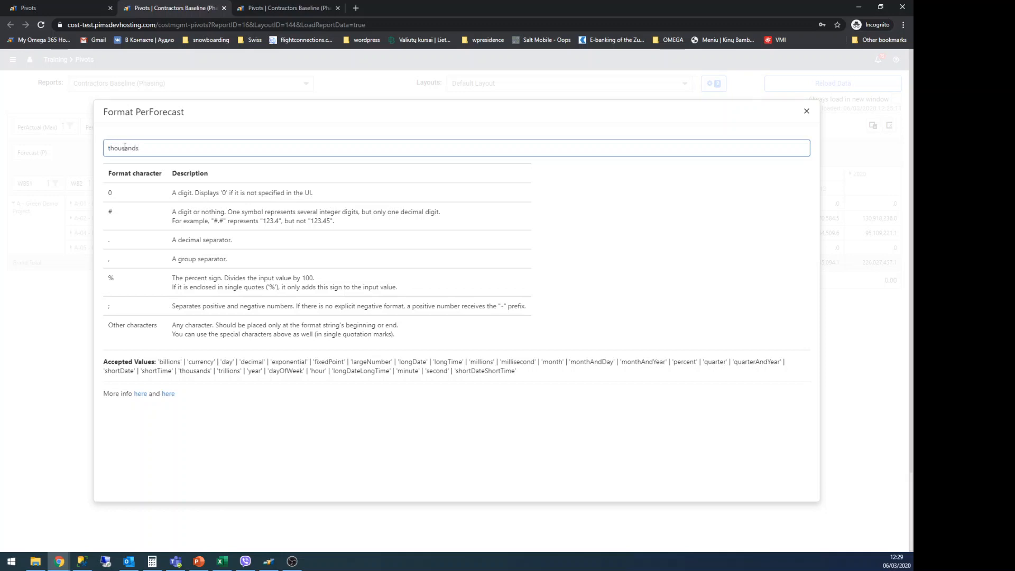
key("Return")
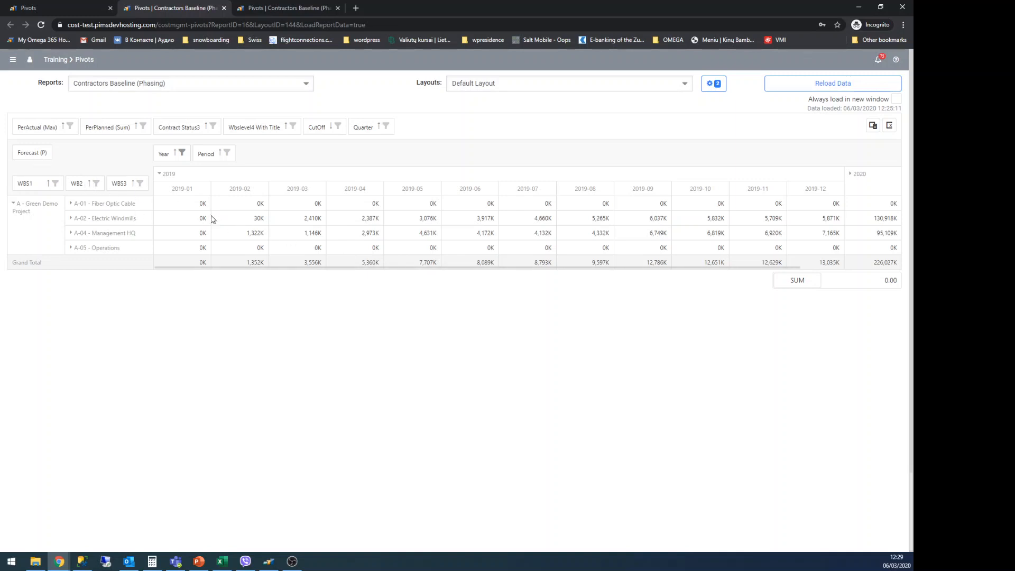
- Select forecast cells in the A-02 and A-04 rows and open the drill-down data of A-02 - Electric Windmills for 2019-01
left_click_drag(206, 224, 261, 242)
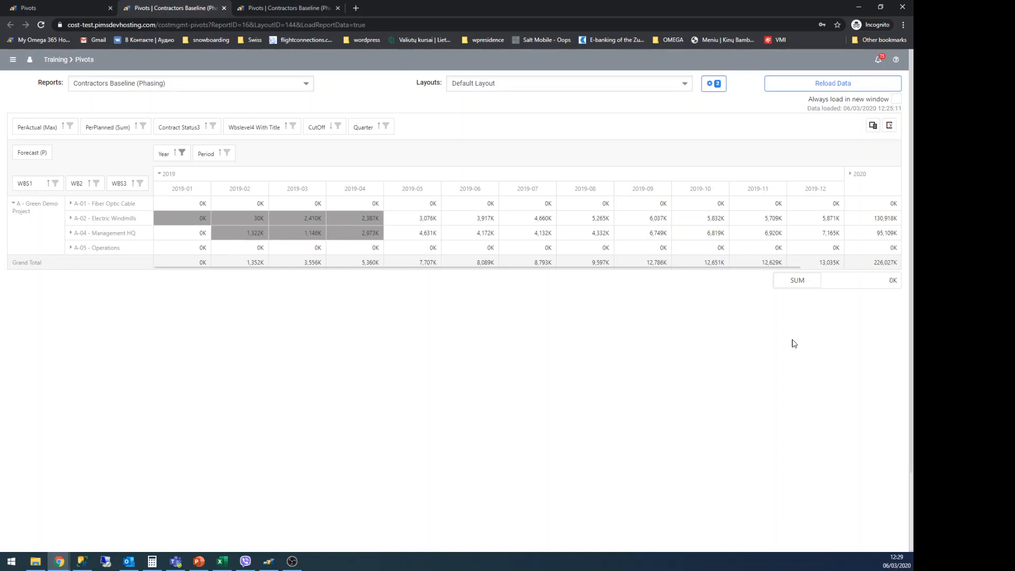
left_click(280, 220, "ctrl")
double_click(233, 222)
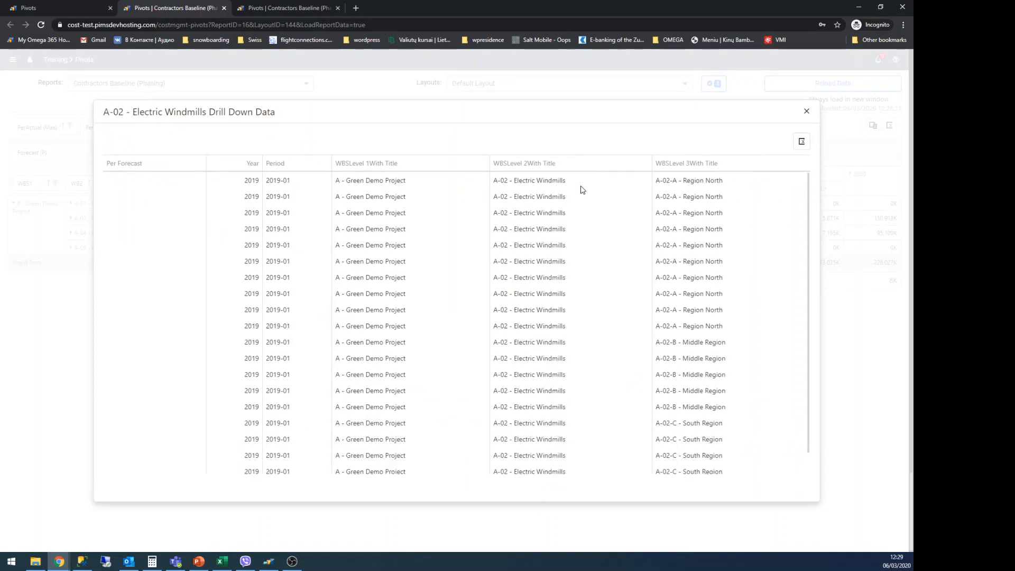
- Close the drill-down data and deselect the selected A-02 and A-04 forecast cells
left_click(806, 113)
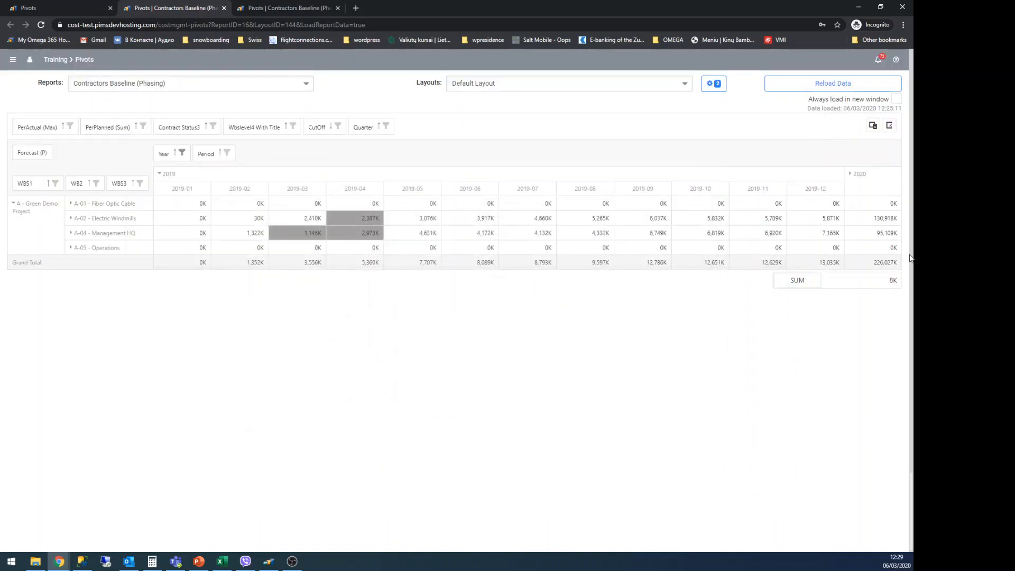
left_click(310, 232, "ctrl")
left_click(363, 228, "ctrl")
left_click(365, 216, "ctrl")
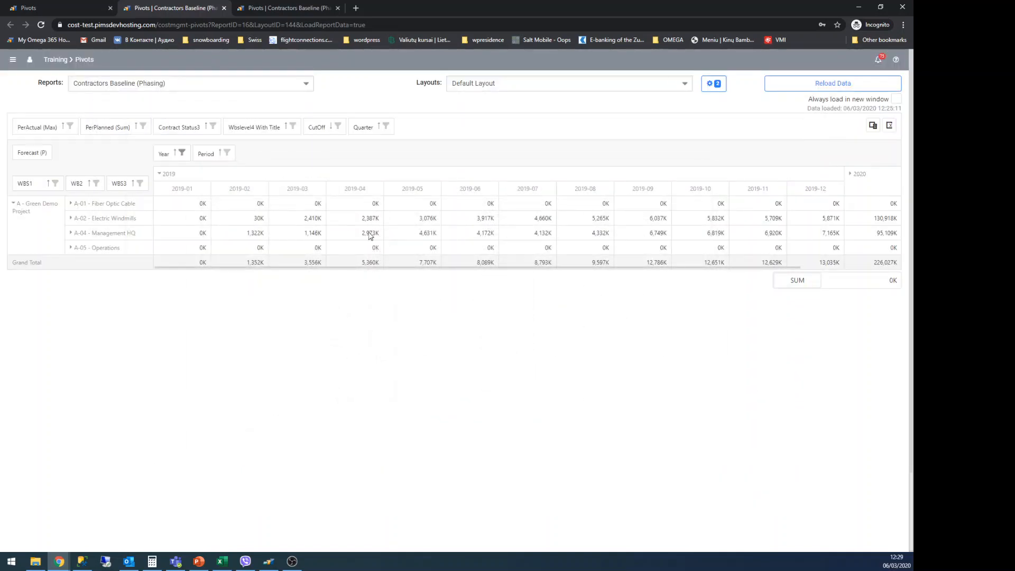
- Select the A-02 - Electric Windmills forecast cells for 2019-04 to 2019-06 and the A-04 cell for 2019-06 to aggregate them
left_click(368, 219, "ctrl")
left_click(417, 217, "ctrl")
left_click(481, 221, "ctrl")
left_click(483, 235, "ctrl")
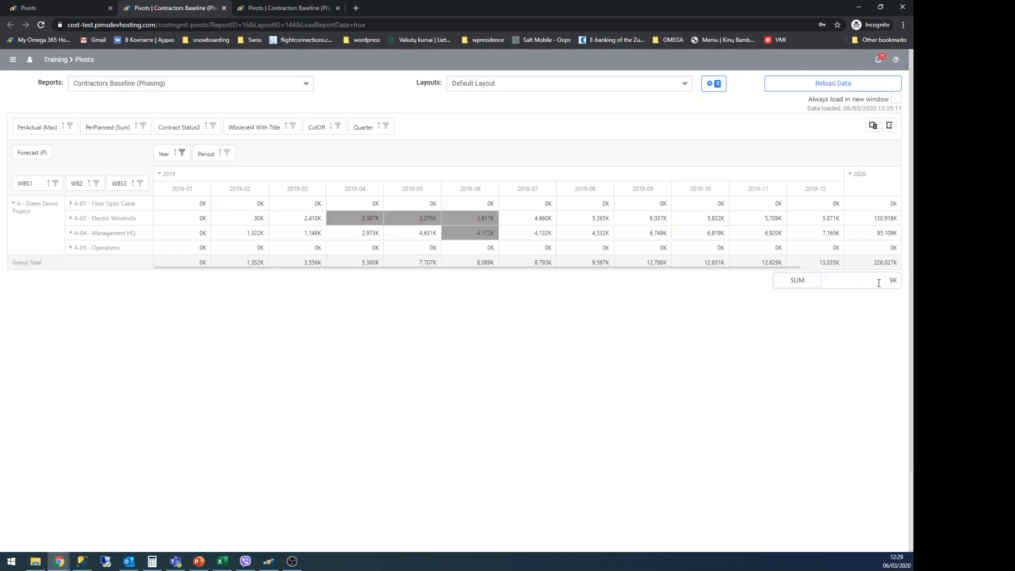
- Deselect the 2019-06 cells, then open and close the drill-down data of A-02 - Electric Windmills for 2019-05
left_click(477, 233, "ctrl")
left_click(475, 218, "ctrl")
double_click(407, 217)
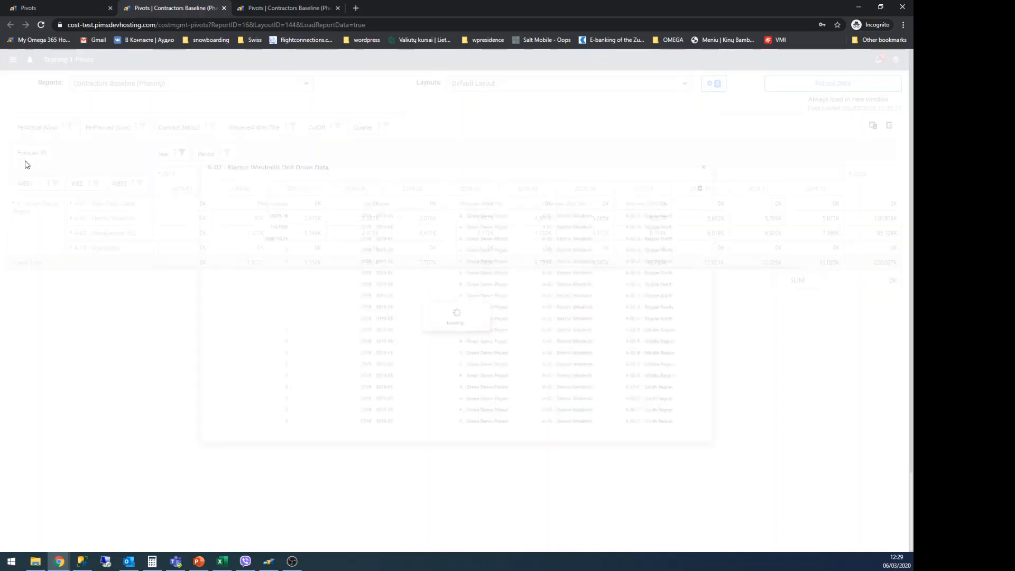
left_click(807, 111)
- Replace the Forecast (P) number format with ##,###
right_click(42, 152)
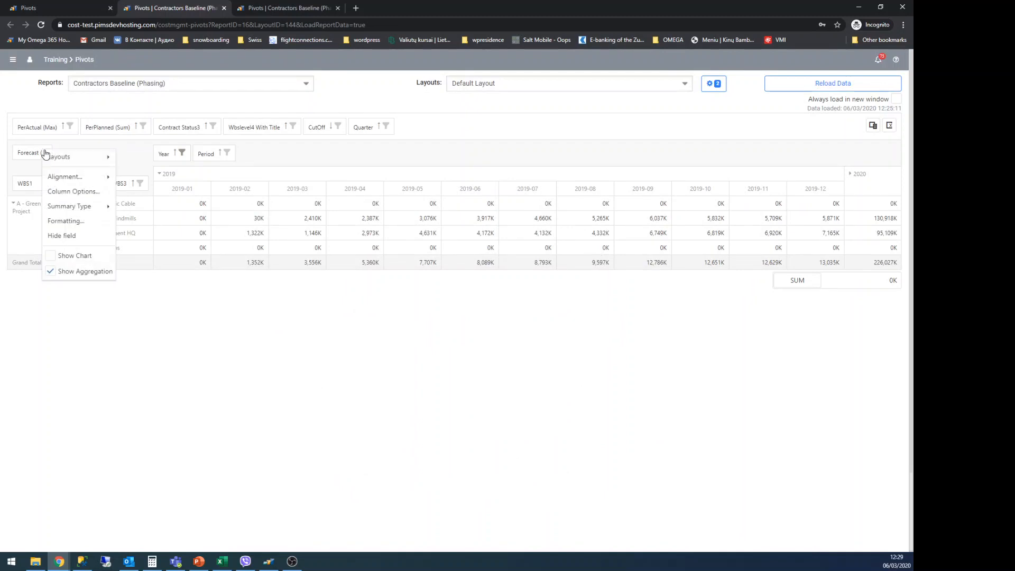
mouse_move(82, 183)
left_click(69, 221)
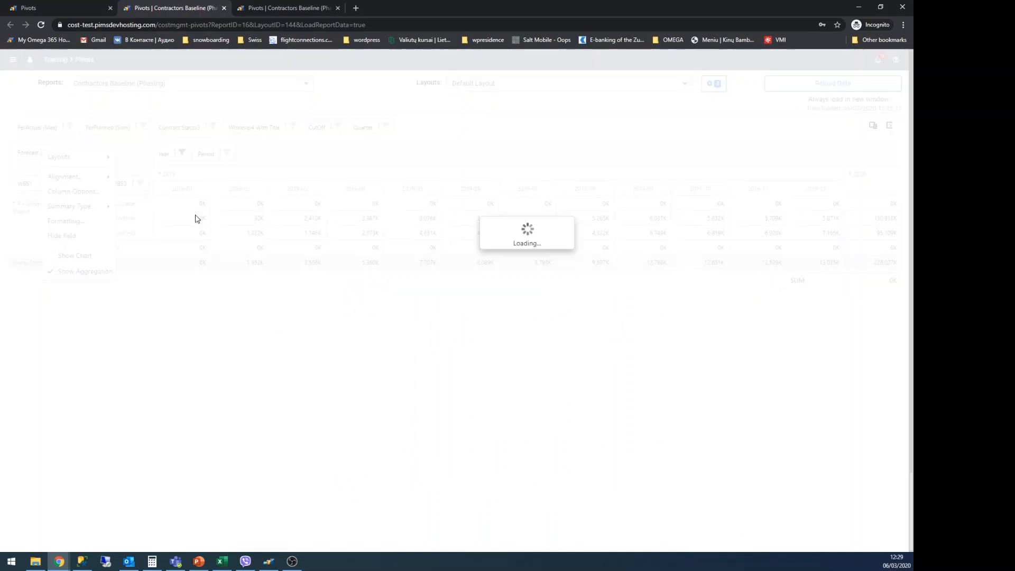
left_click(155, 148)
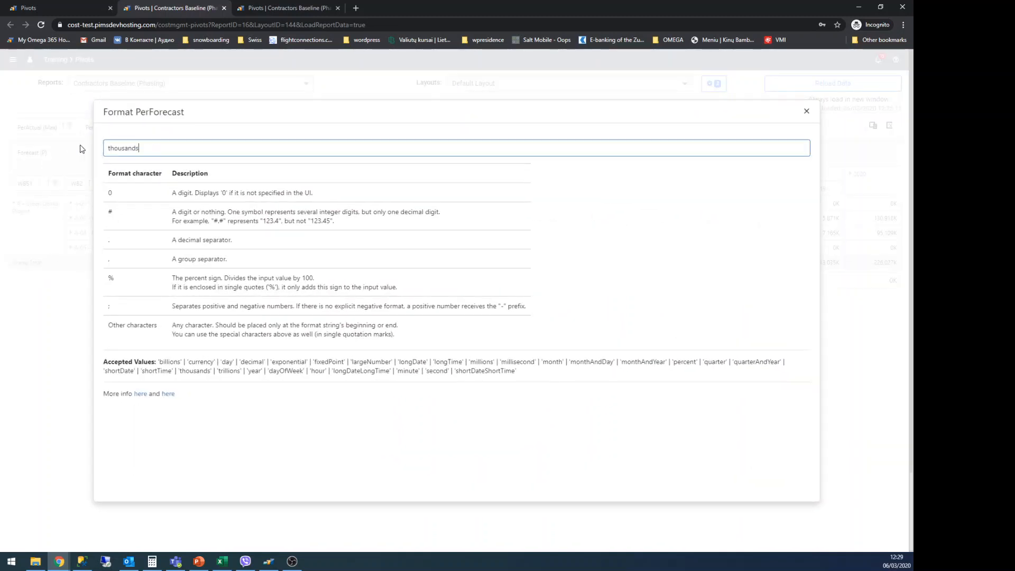
double_click(133, 148)
type("##,###")
key("Return")
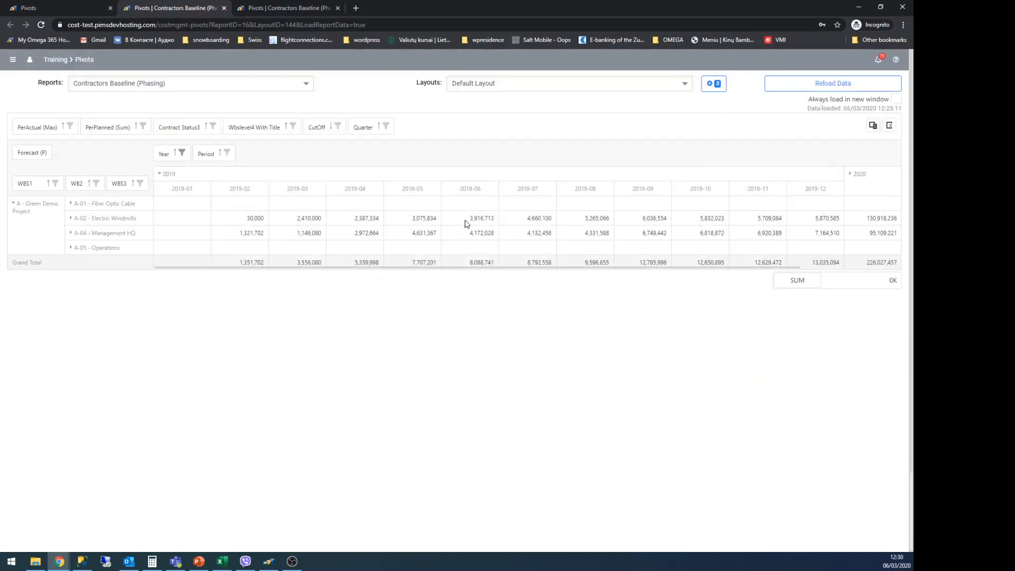
- Select the A-02 and A-04 forecast cells for 2019-03 and 2019-04 and cycle the aggregation type of the selection
left_click(316, 224)
left_click(363, 220, "ctrl")
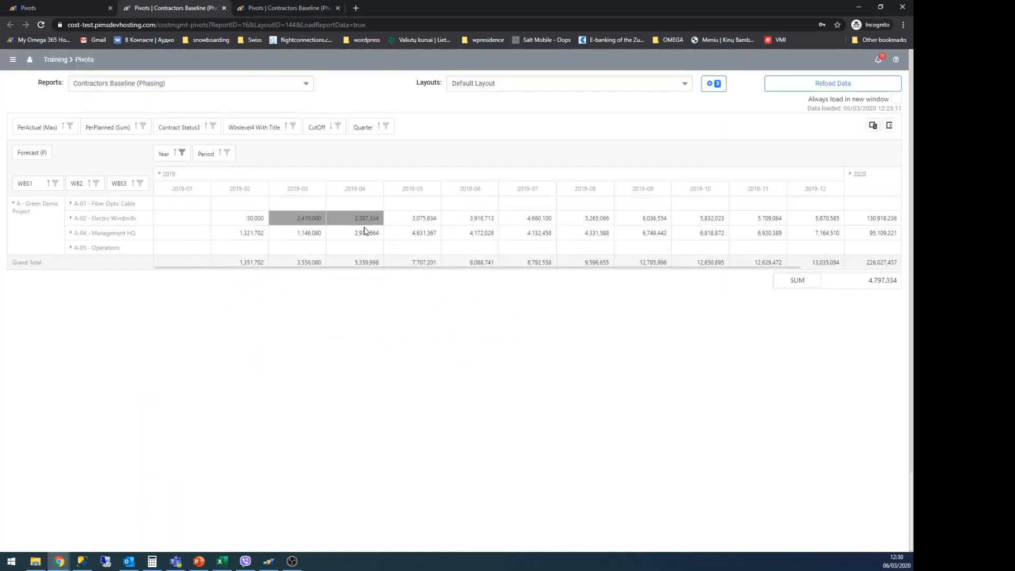
left_click(364, 232, "ctrl")
left_click(306, 234, "ctrl")
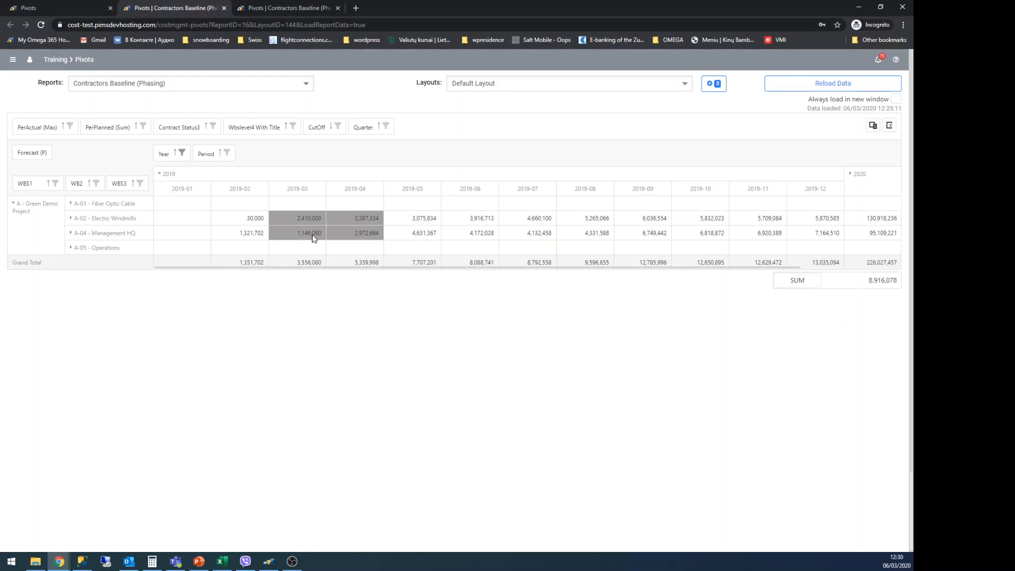
left_click(793, 284)
left_click(797, 280)
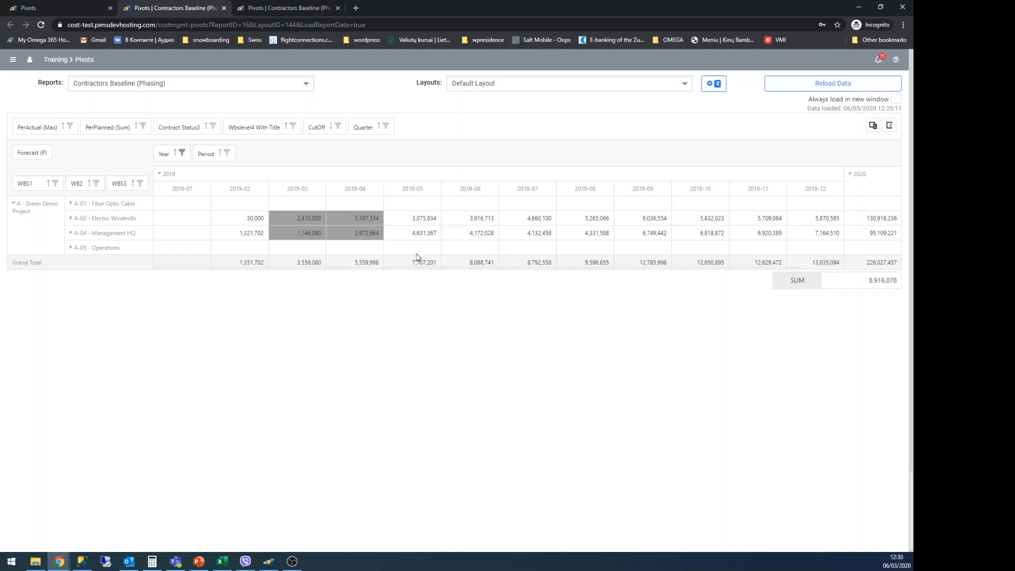
- Open and close the drill-down data of A-02 - Electric Windmills for 2019-04, and clear the cell selection
double_click(359, 219)
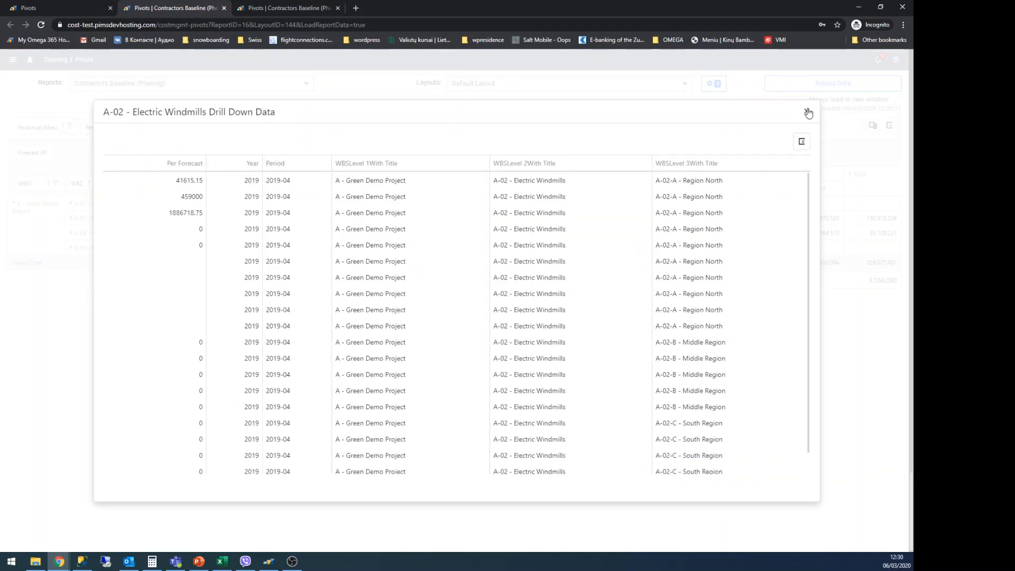
left_click(806, 109)
left_click(305, 236)
left_click(305, 237)
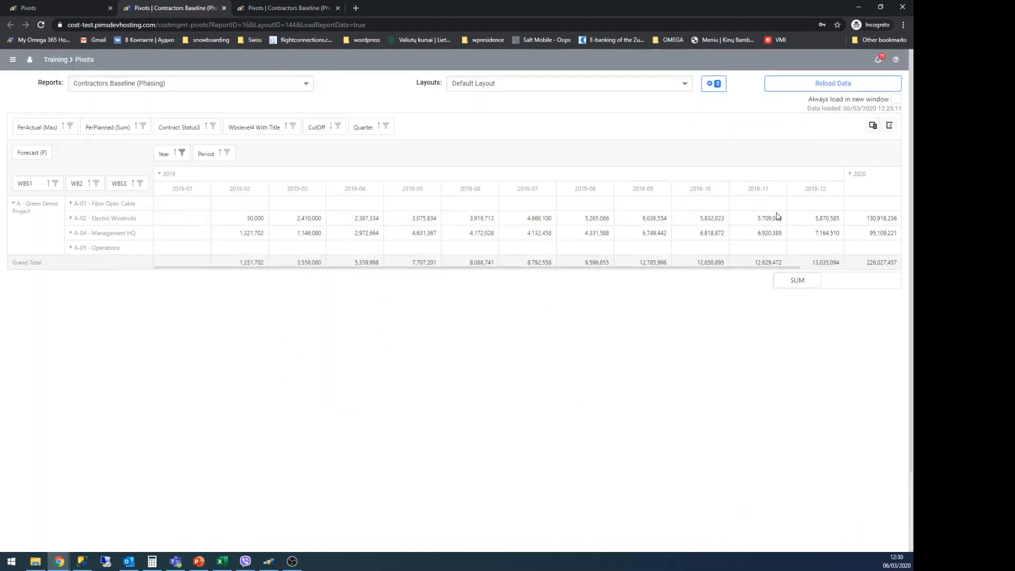
- Select the A-02 forecast cells for 2019-10 to 2019-12, switch the aggregation to AVG and extend the selection back to 2019-07
left_click_drag(709, 222, 817, 221)
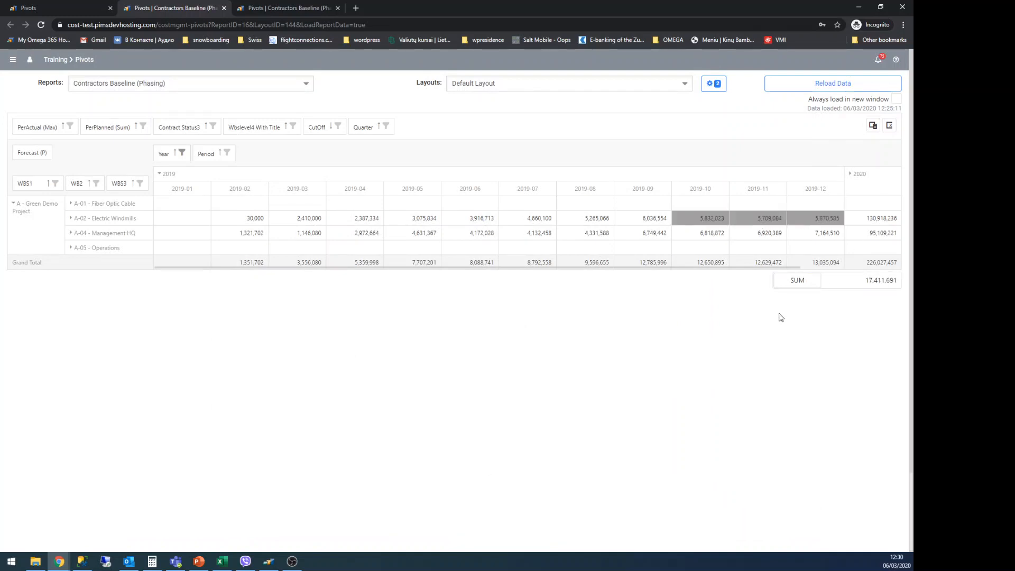
left_click(794, 281)
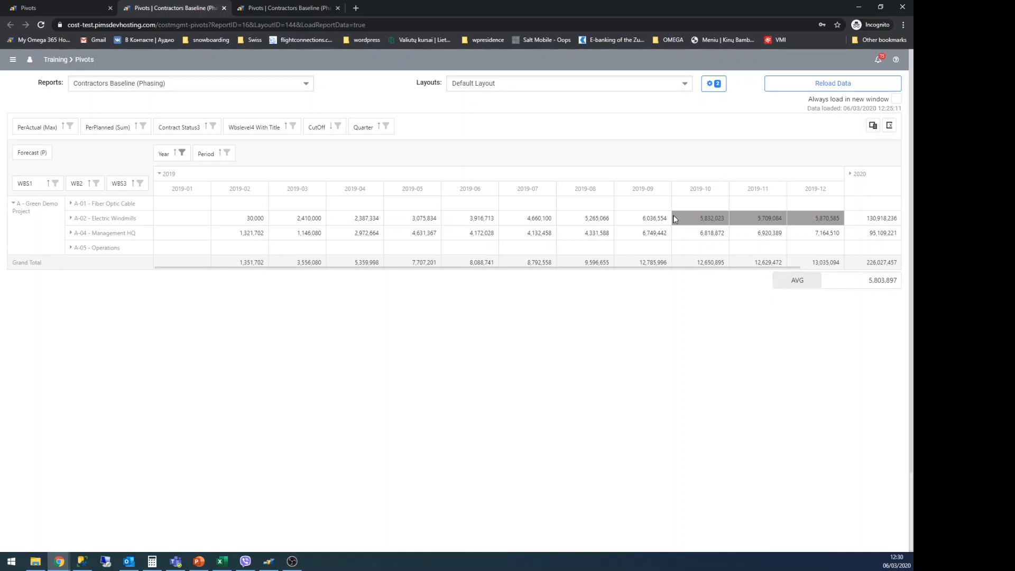
left_click_drag(638, 221, 521, 280)
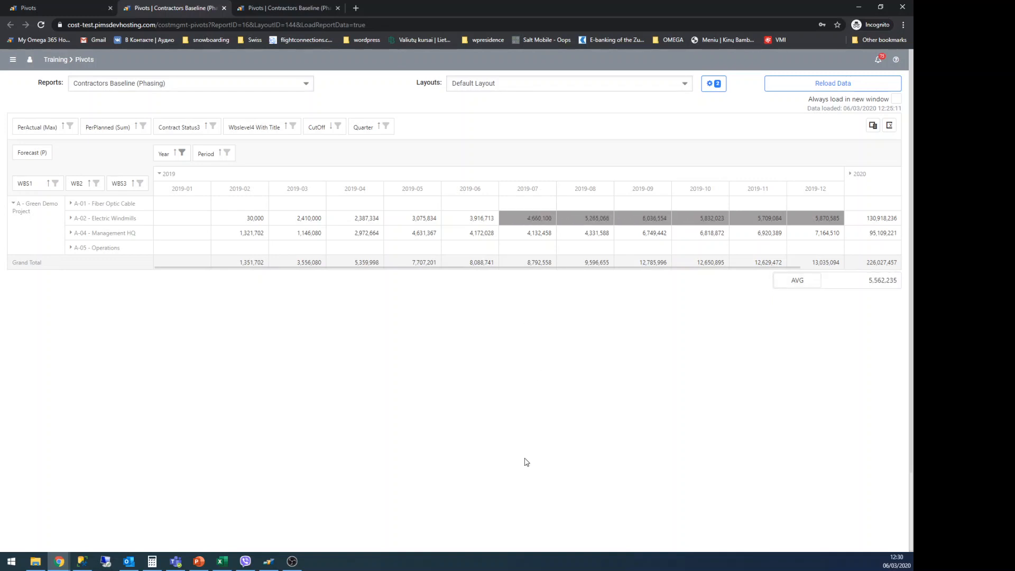
- Toggle the selection of the whole 2019-07 and 2019-08 columns and deselect the remaining A-02 forecast cells
left_click(535, 191, "ctrl")
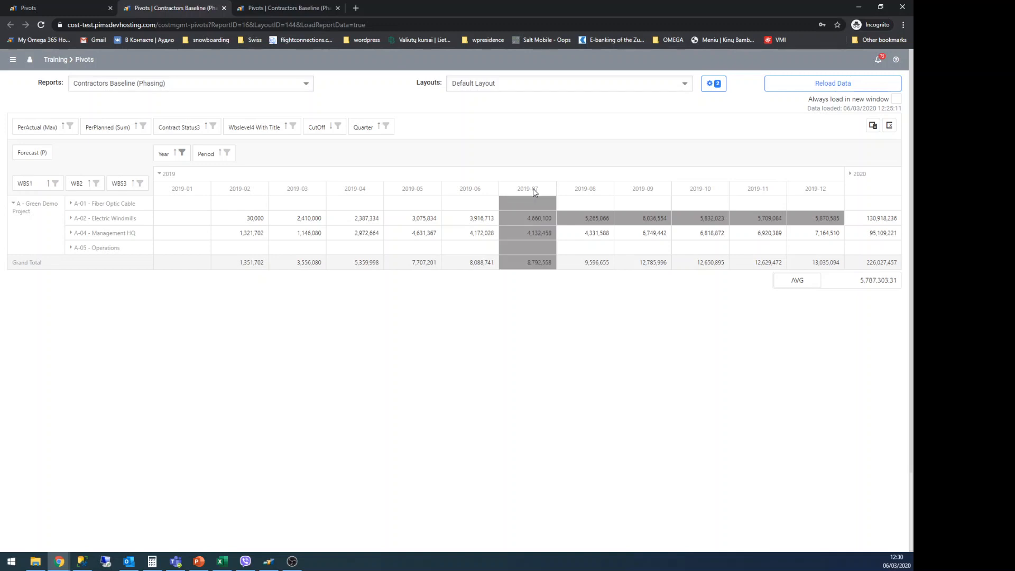
left_click(533, 189, "ctrl")
left_click(544, 192, "ctrl")
left_click(545, 191, "ctrl")
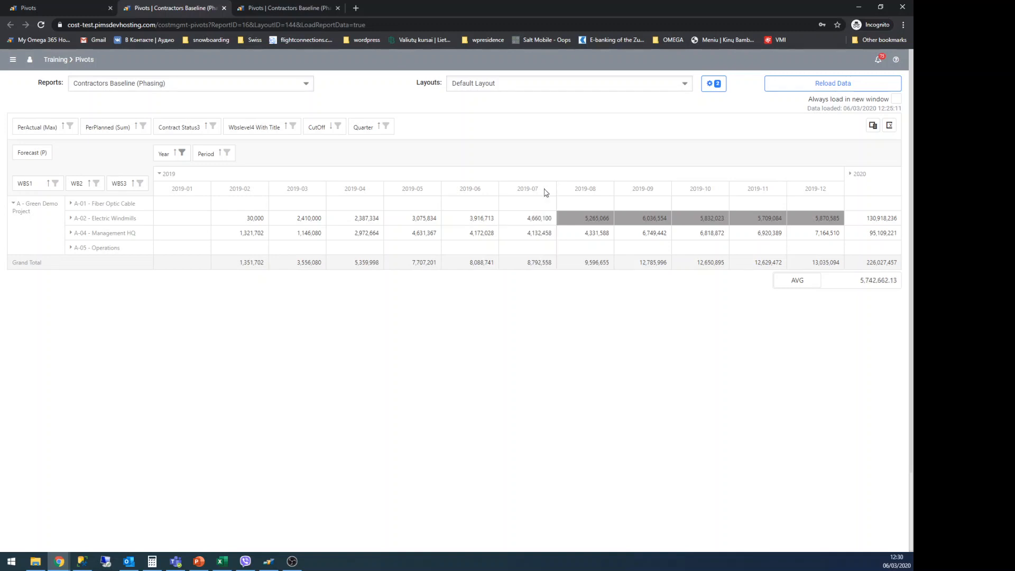
left_click(584, 190, "ctrl")
left_click(585, 190, "ctrl")
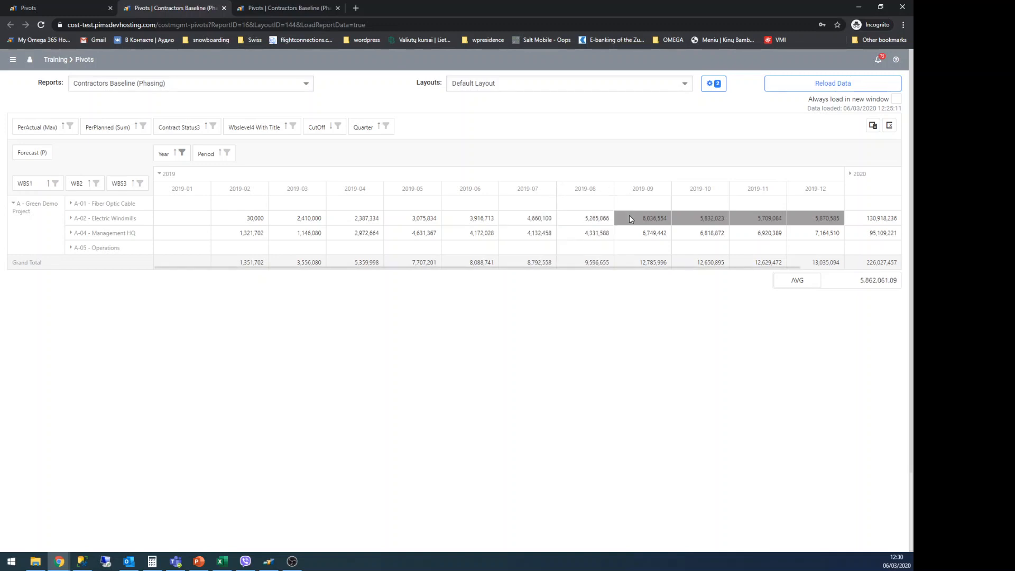
left_click(630, 220, "ctrl")
left_click(711, 219, "ctrl")
left_click(766, 218, "ctrl")
left_click(803, 218, "ctrl")
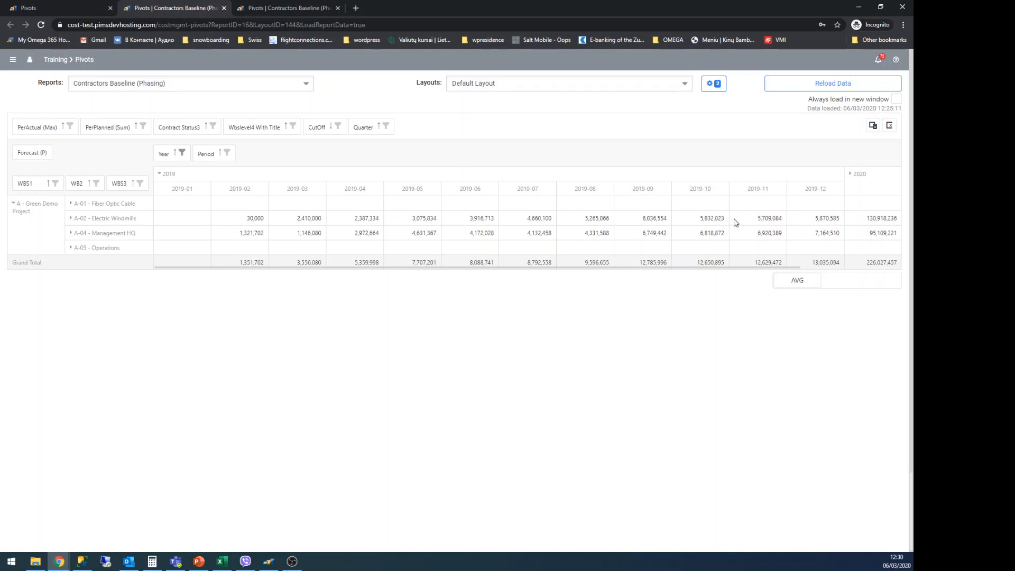
- Expand A-02 - Electric Windmills and select the whole Region North and South Region rows, toggling Middle Region on and off
left_click(137, 218)
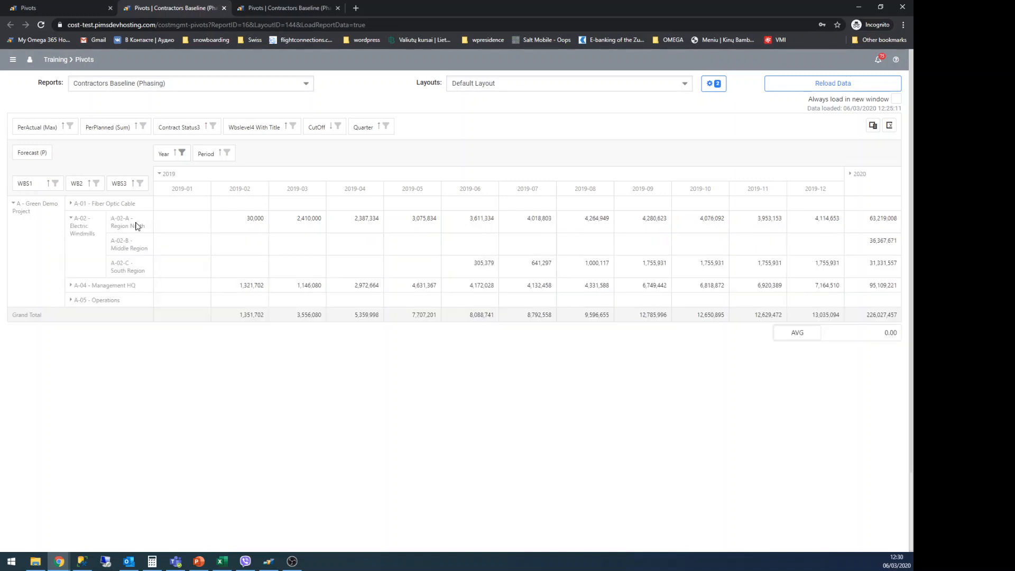
left_click(141, 225)
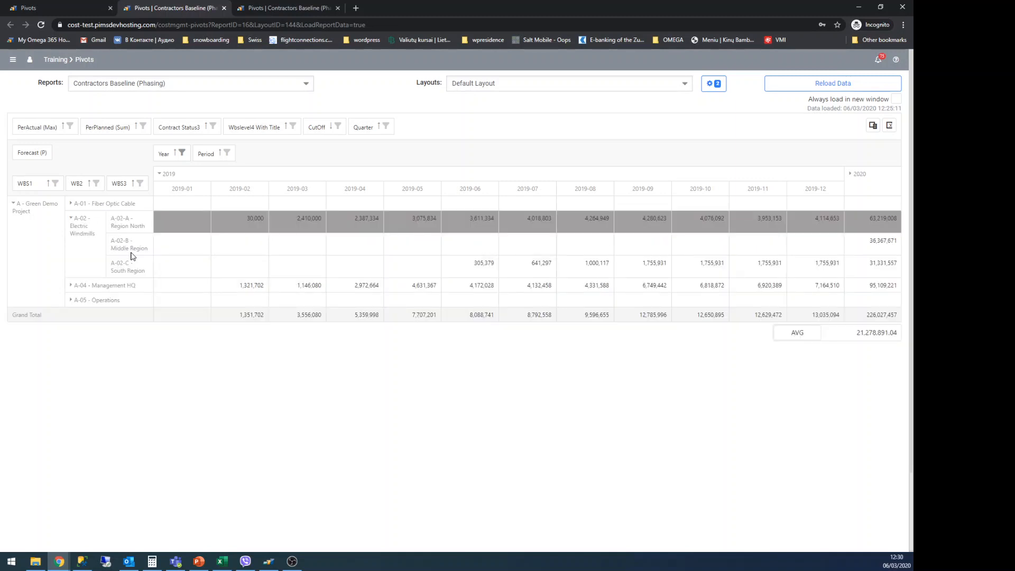
left_click(132, 252, "ctrl")
left_click(136, 267, "ctrl")
left_click(138, 246, "ctrl")
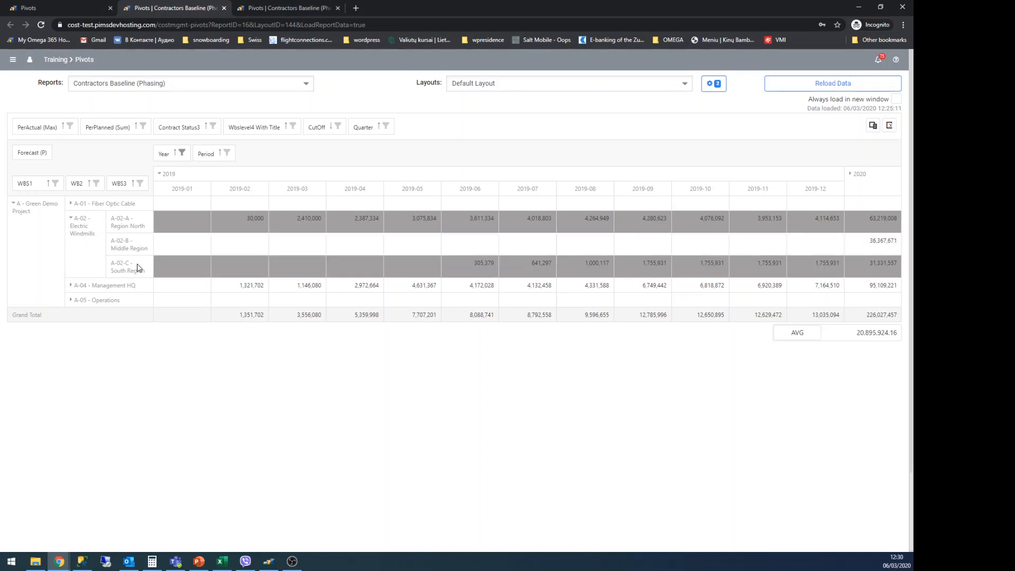
- Deselect all region rows under A-02 - Electric Windmills and collapse the group
left_click(138, 266, "ctrl")
left_click(142, 236, "ctrl")
left_click(142, 227, "ctrl")
left_click(144, 244, "ctrl")
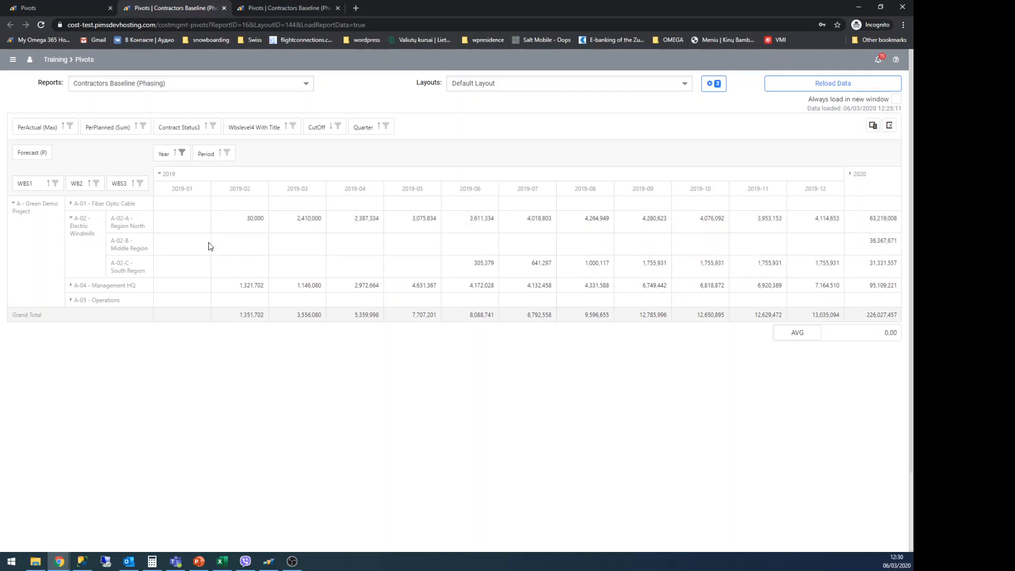
left_click(72, 219)
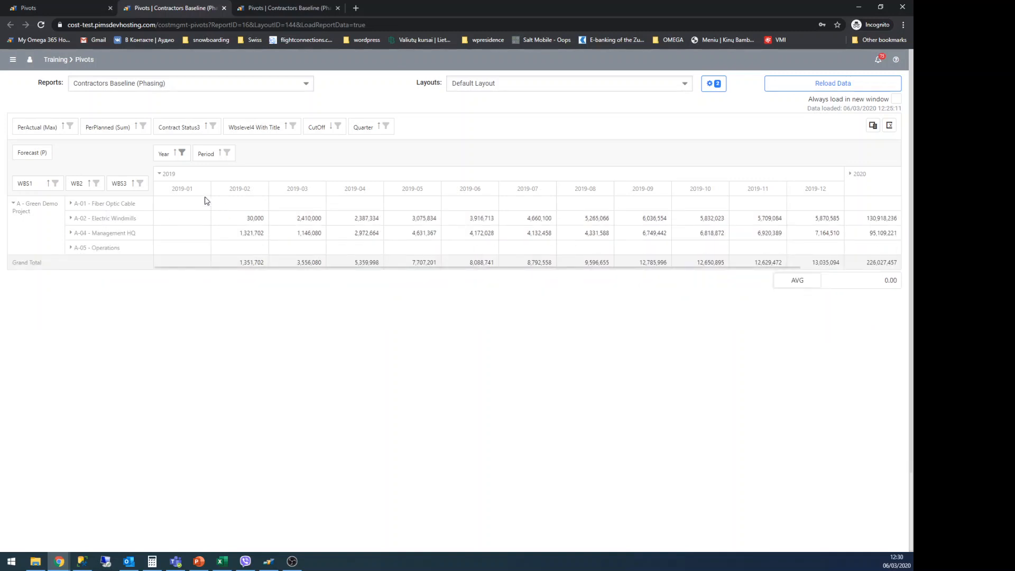
- Collapse the 2019 periods and expand them again
left_click(164, 175)
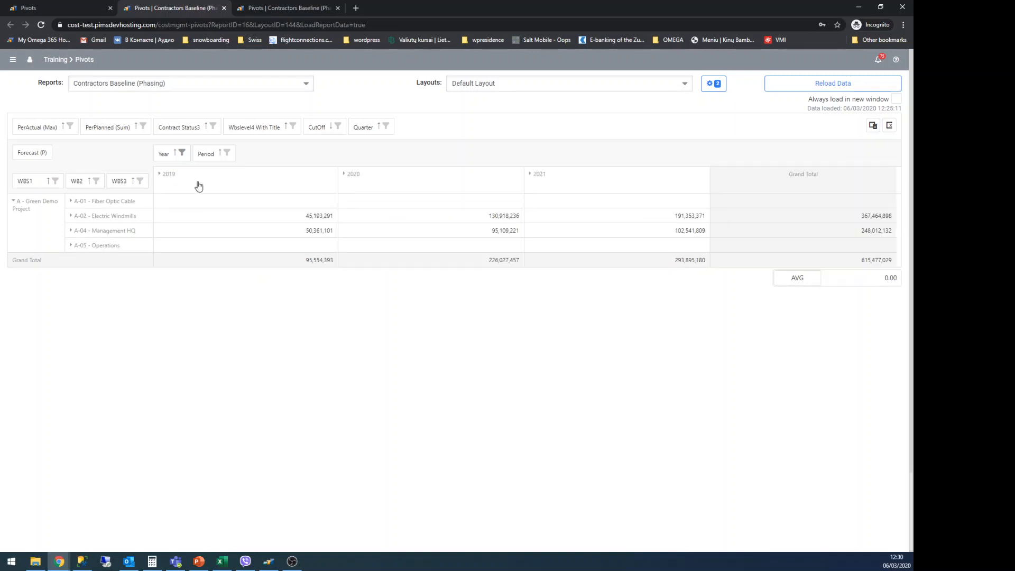
left_click(164, 178)
right_click(353, 213)
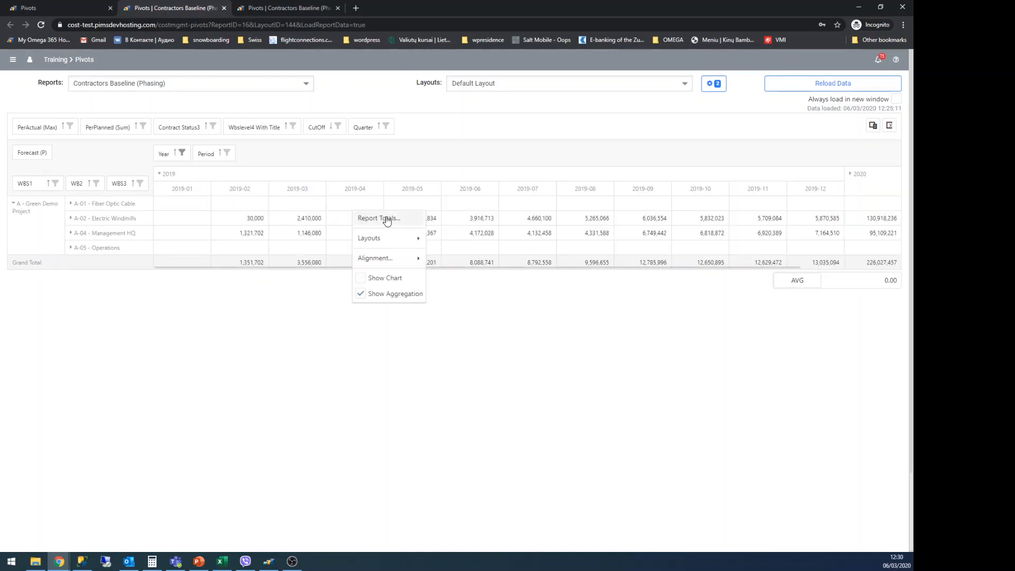
left_click(290, 346)
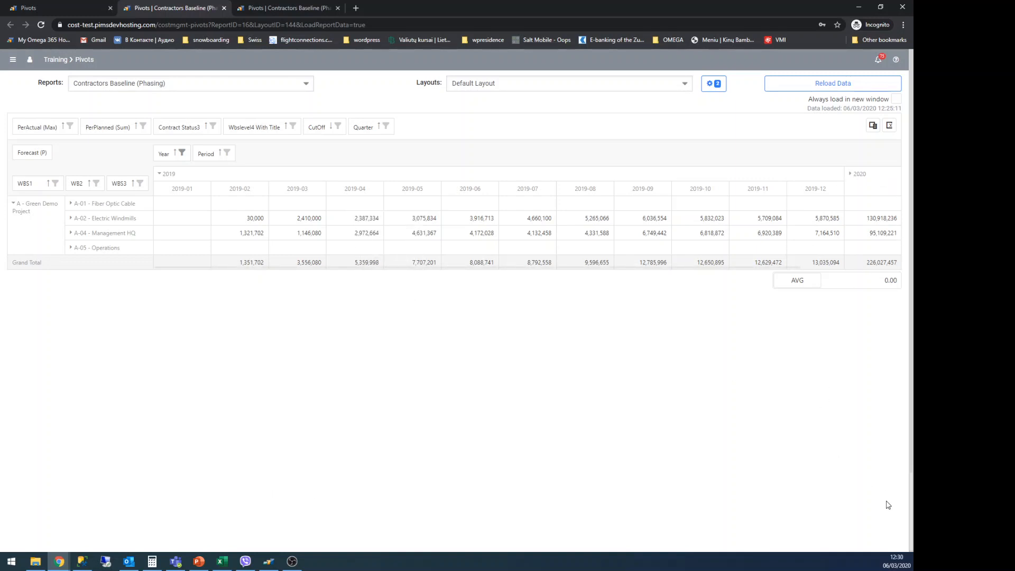
- Reload the pivot page and add 2022 to the Year filter
left_click(41, 25)
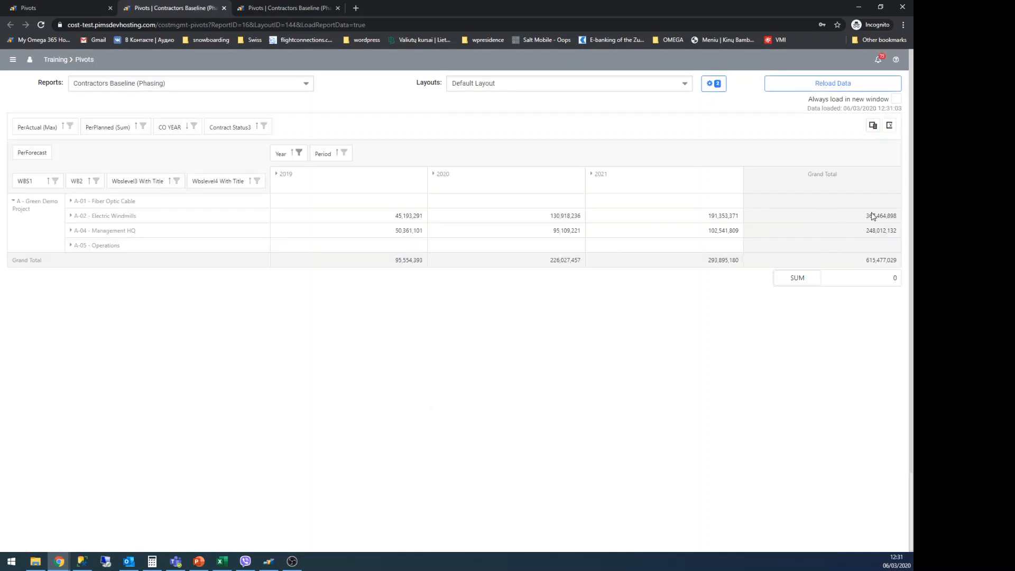
left_click(299, 152)
left_click(208, 256)
left_click(221, 297)
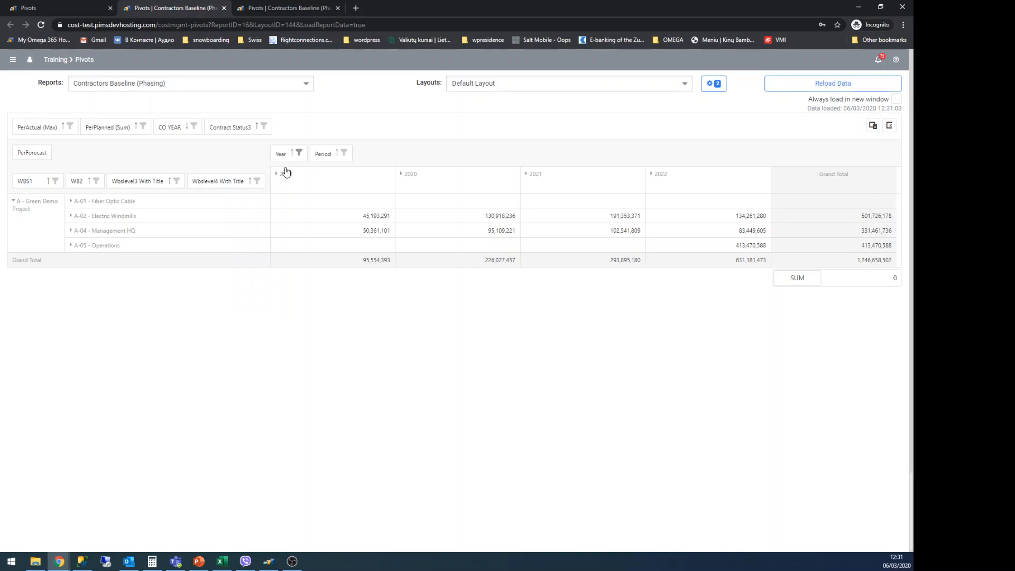
- Open the Report Totals options of the pivot, review them and close the dialog
right_click(576, 215)
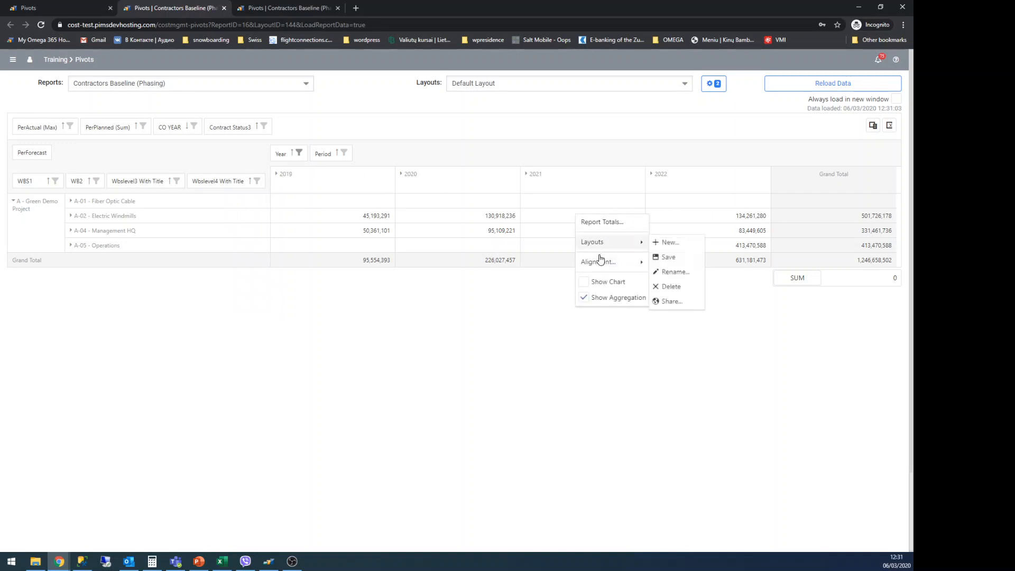
left_click(603, 222)
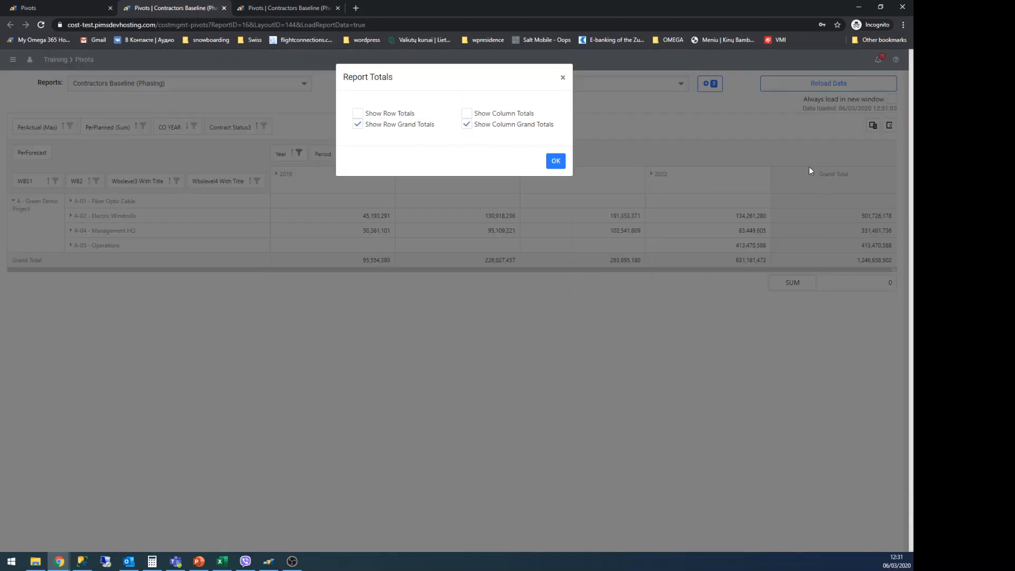
left_click(563, 78)
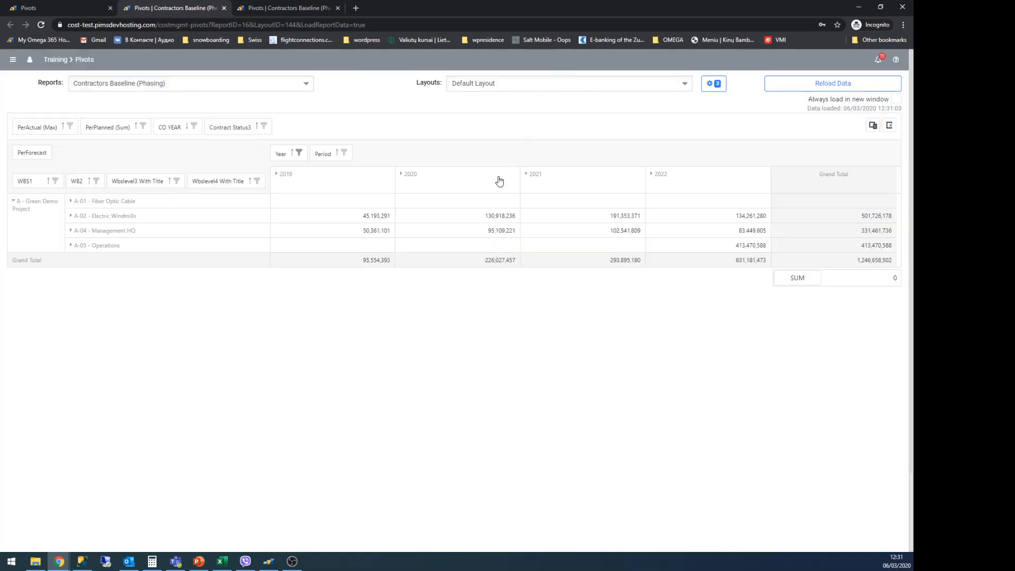
- Try out the row and column total options in Report Totals, leaving only the row grand totals shown
right_click(484, 214)
left_click(502, 222)
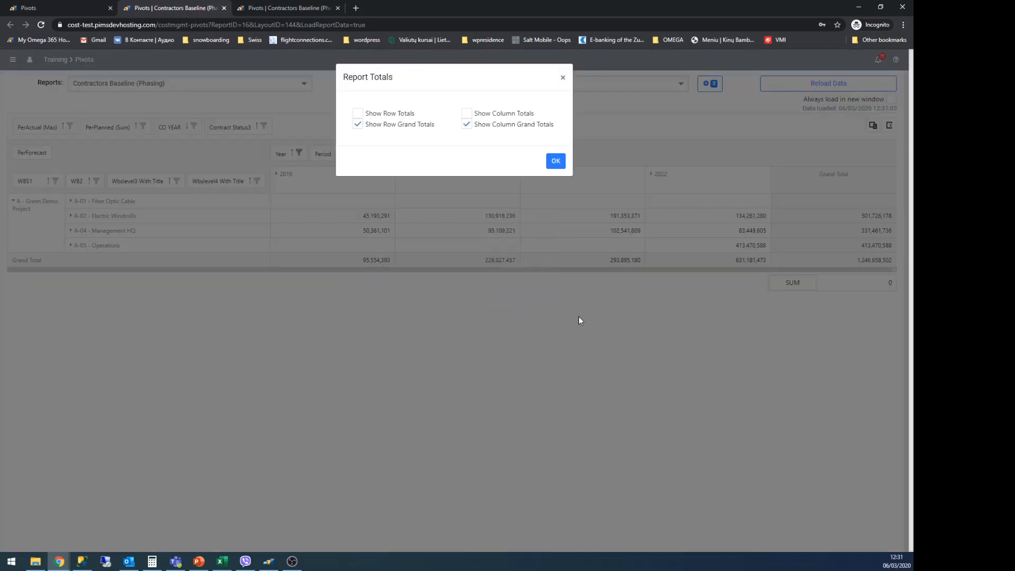
left_click(358, 125)
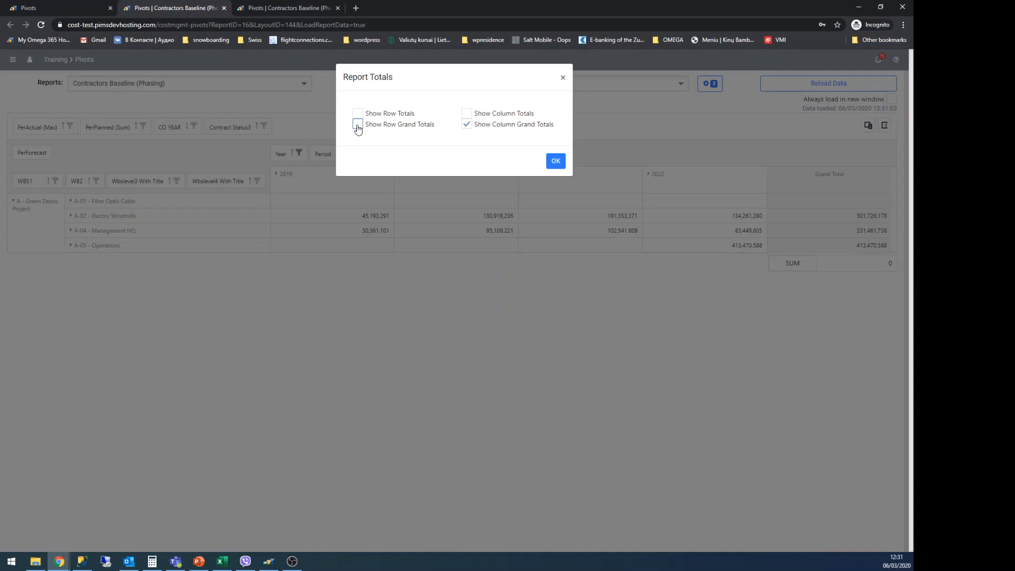
left_click(358, 126)
left_click(358, 114)
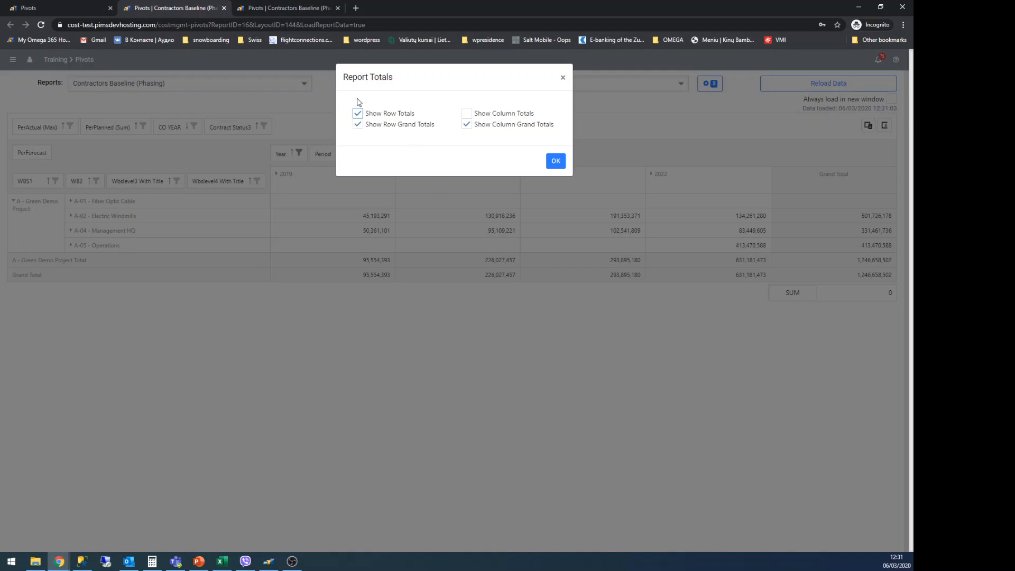
left_click(358, 113)
left_click(467, 113)
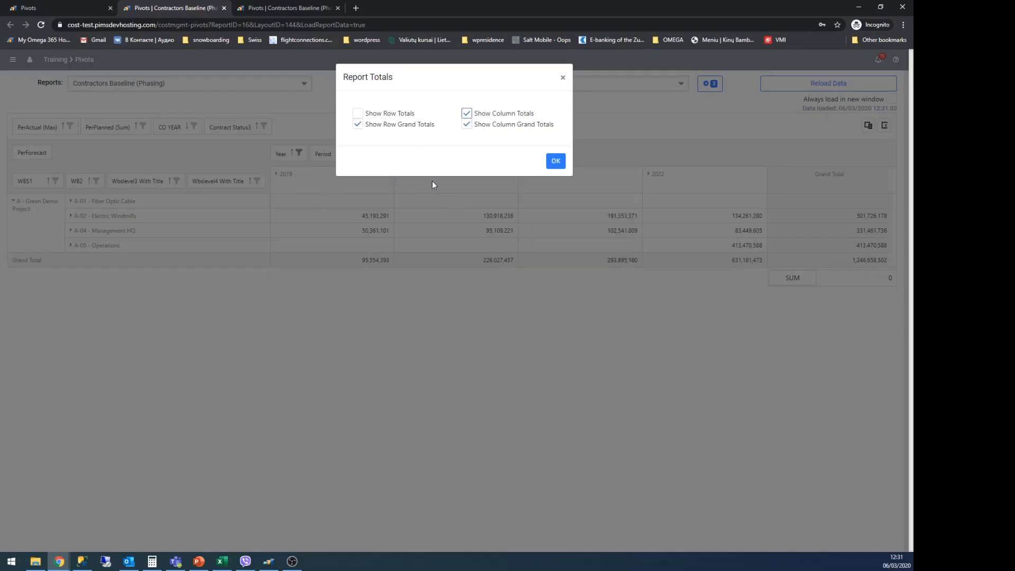
left_click(466, 121)
left_click(469, 116)
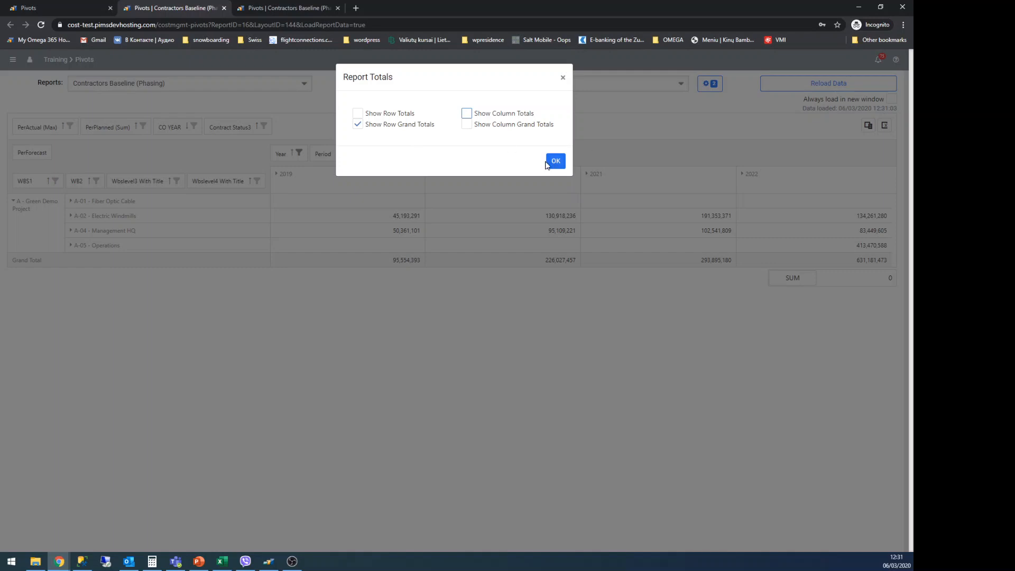
left_click(551, 162)
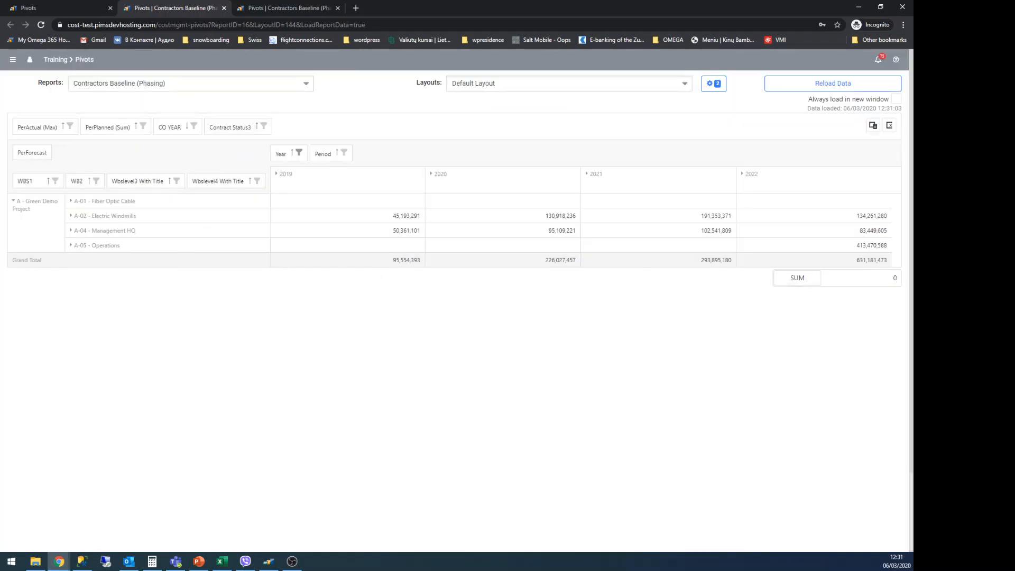
- Move Wbslevel4 With Title from the row fields to the filter fields and expand all WB2 groups from A-01 to A-05
left_click(72, 203)
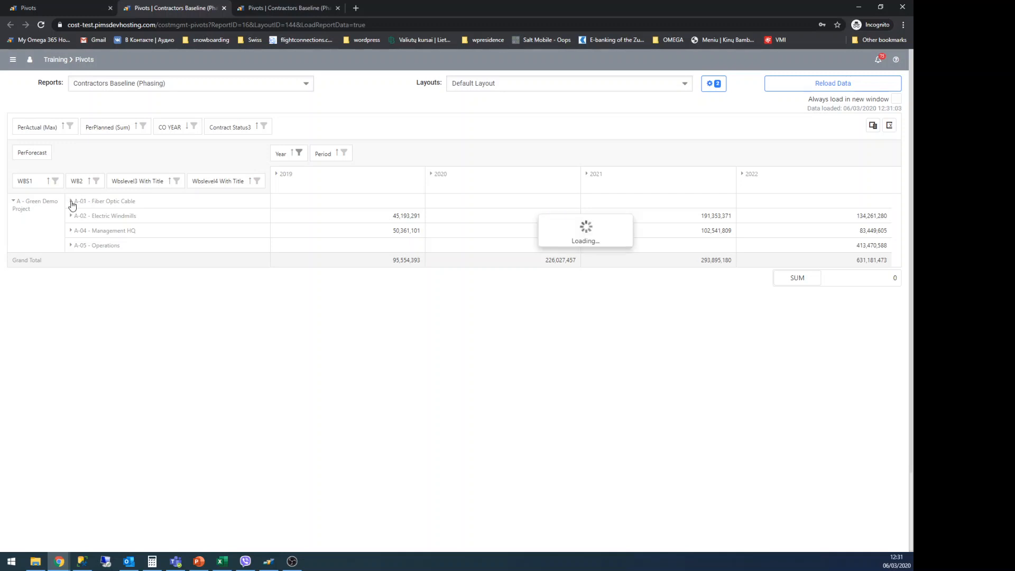
left_click(72, 232)
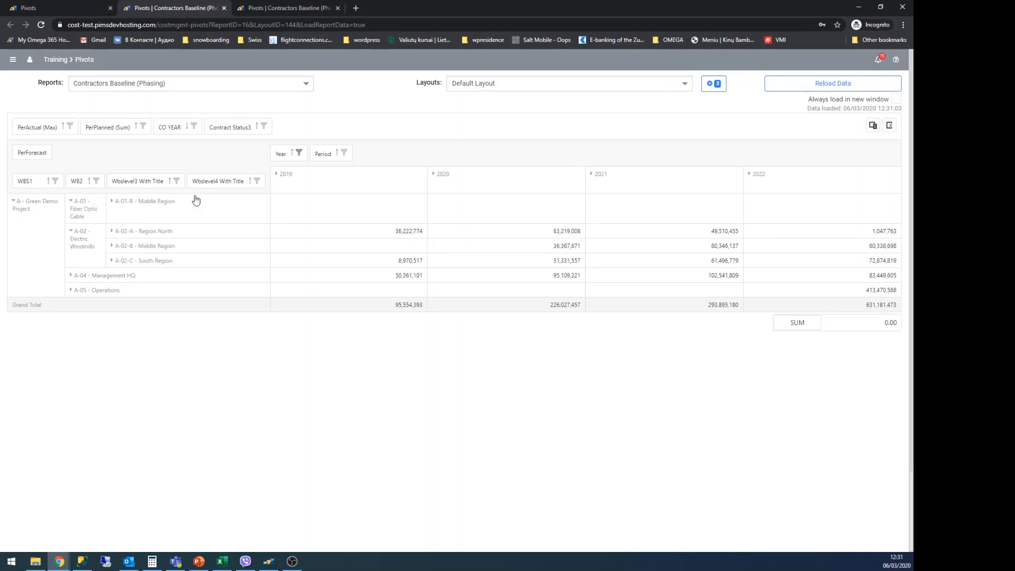
left_click_drag(210, 181, 264, 150)
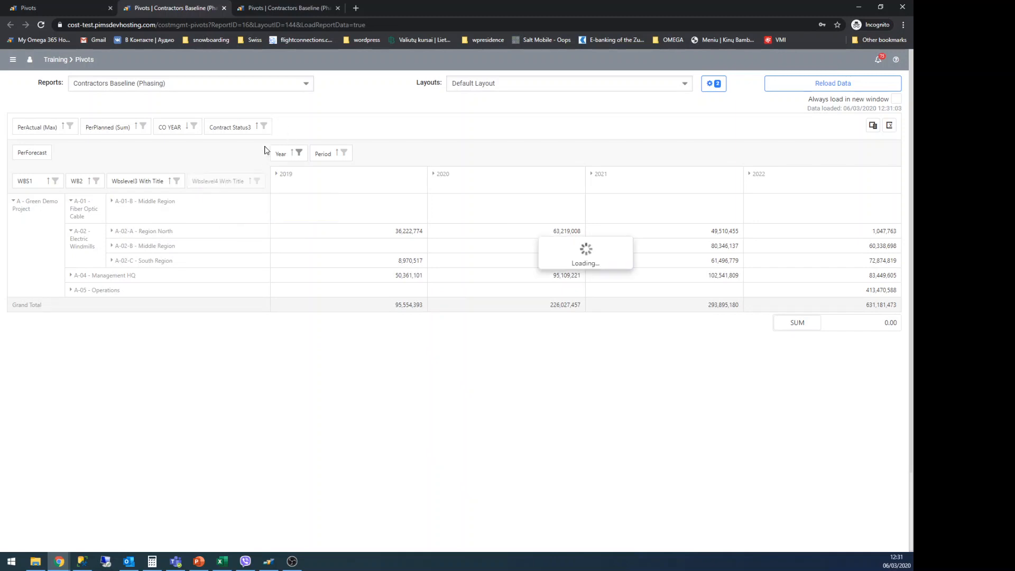
left_click(71, 274)
left_click(71, 319)
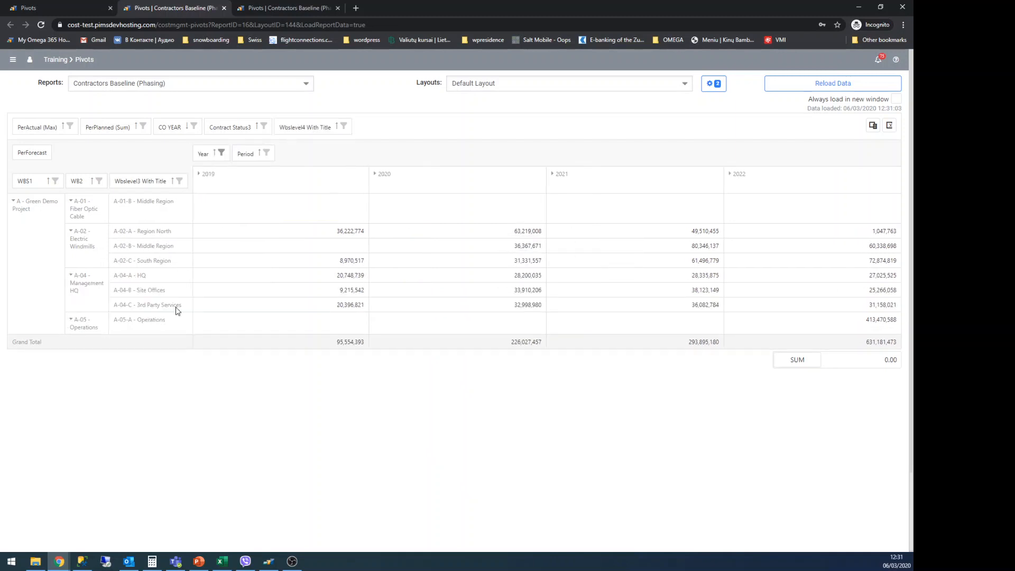
- Expand 2019 into its monthly periods, look through the columns and collapse the year again
left_click(199, 175)
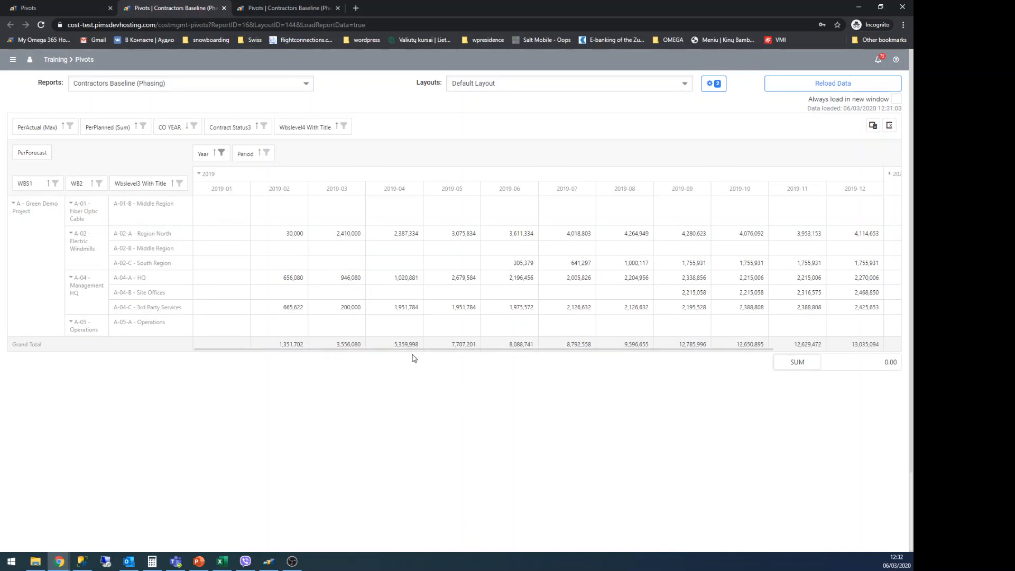
left_click_drag(416, 350, 672, 354)
left_click_drag(756, 348, 452, 333)
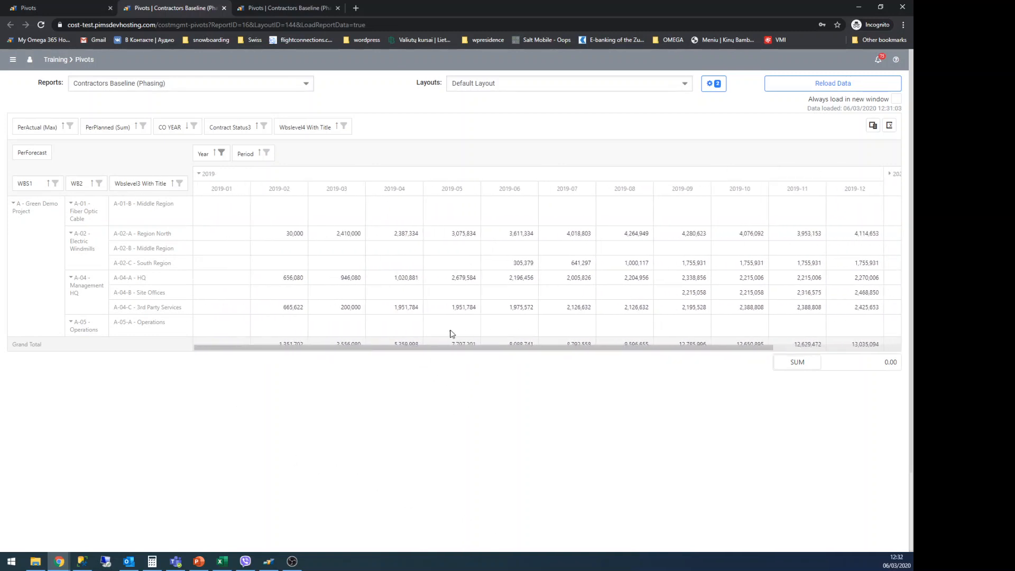
left_click(200, 174)
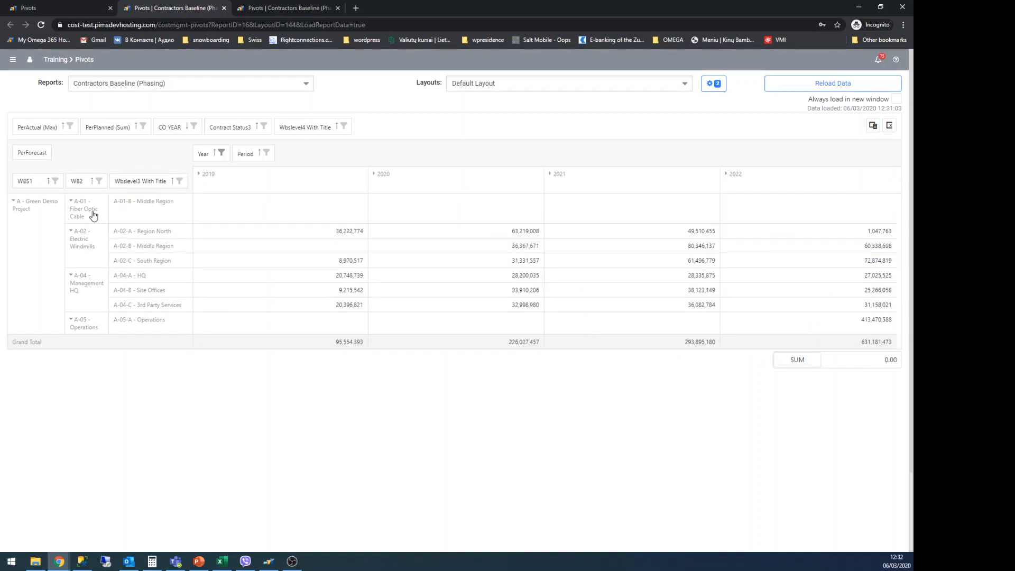
- Show the chart for the pivot and move Wbslevel3 With Title from the row fields to the filter fields
right_click(326, 235)
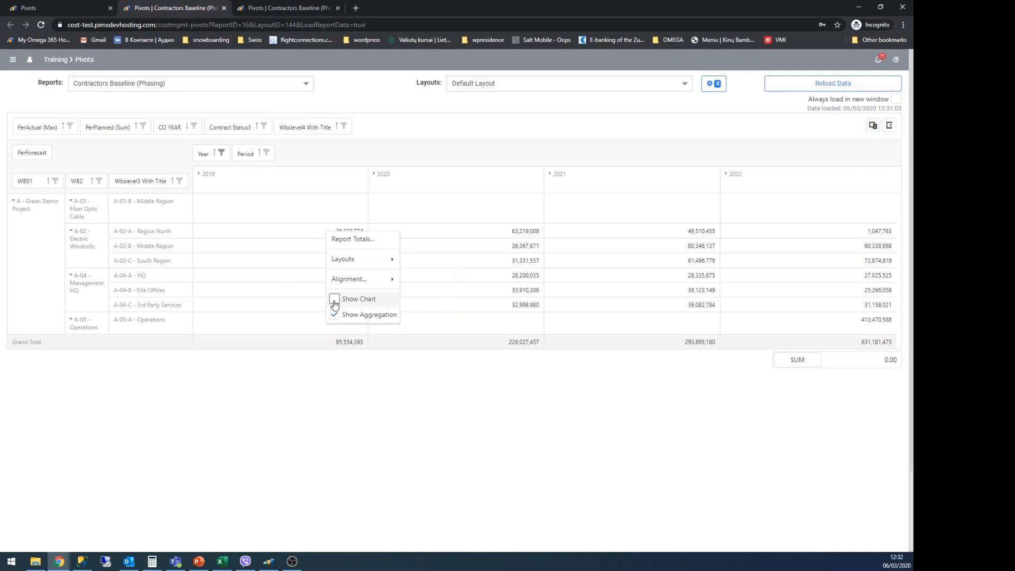
right_click(282, 263)
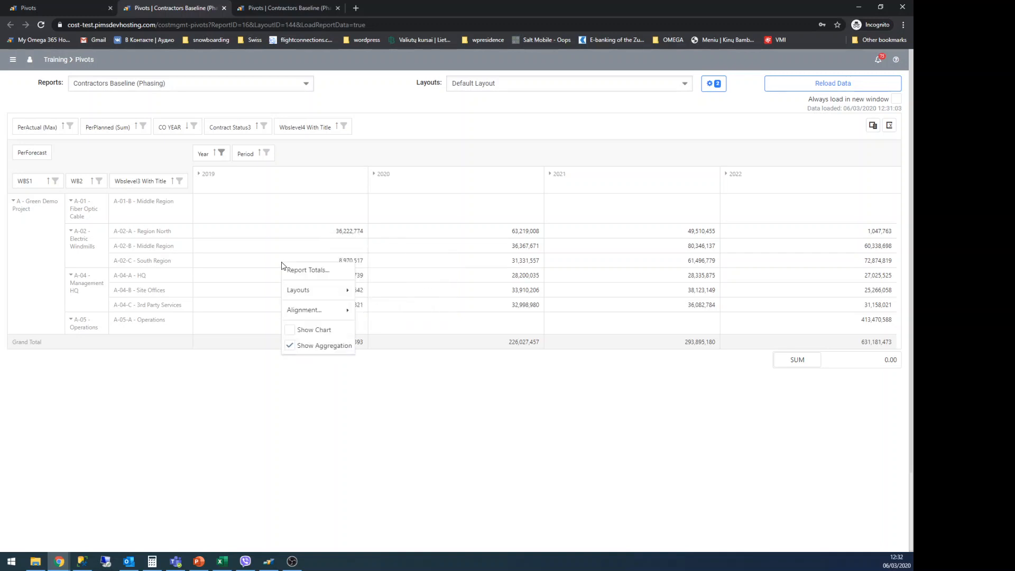
left_click(291, 330)
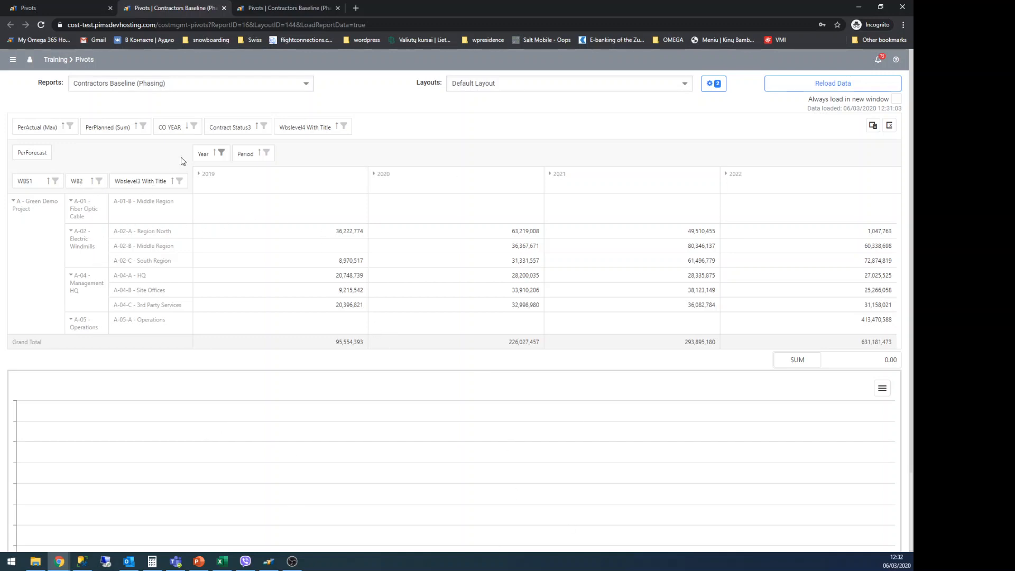
left_click_drag(153, 185, 426, 126)
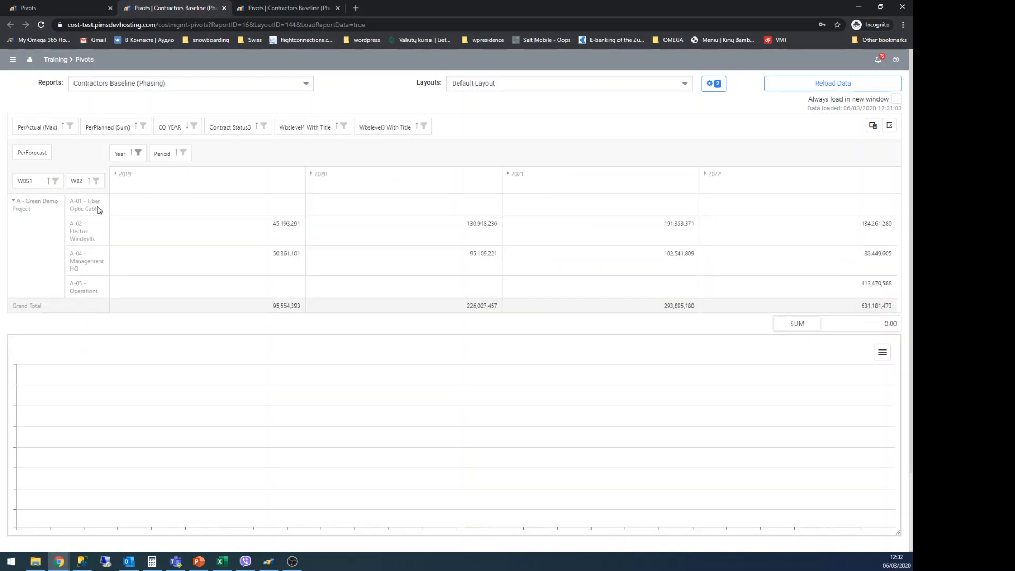
- Chart the A-02 Electric Windmills, A-04 Management HQ and A-05 Operations rows together, trying A-01 Fiber Optic Cable and deselecting it again
left_click(92, 236)
left_click(88, 264, "ctrl")
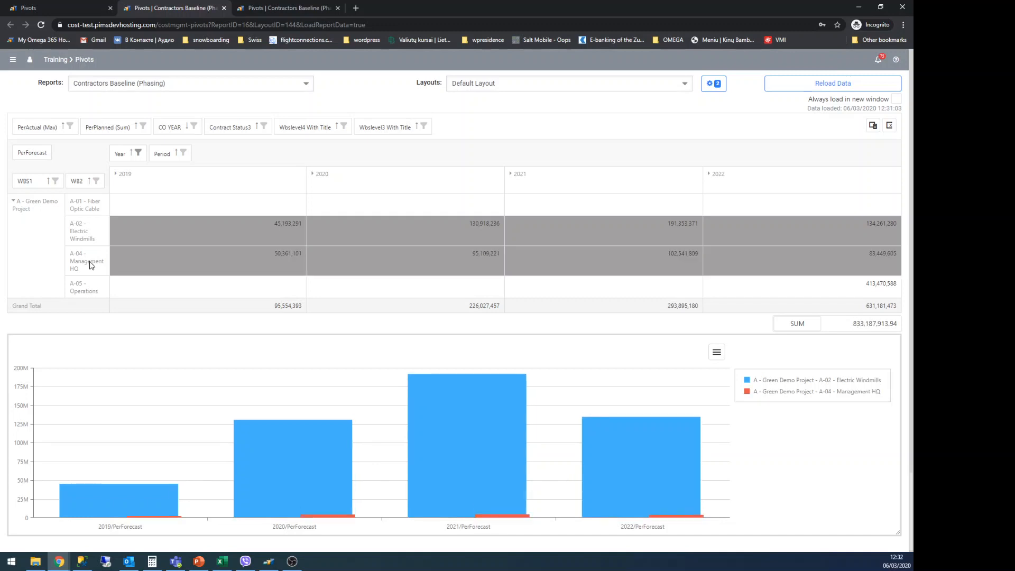
left_click(89, 290, "ctrl")
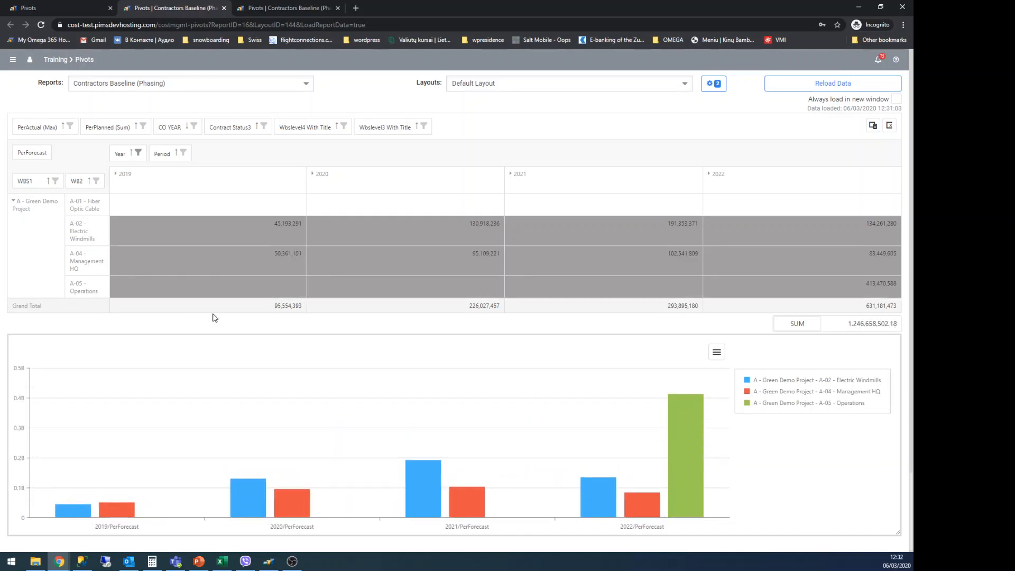
left_click(98, 206, "ctrl")
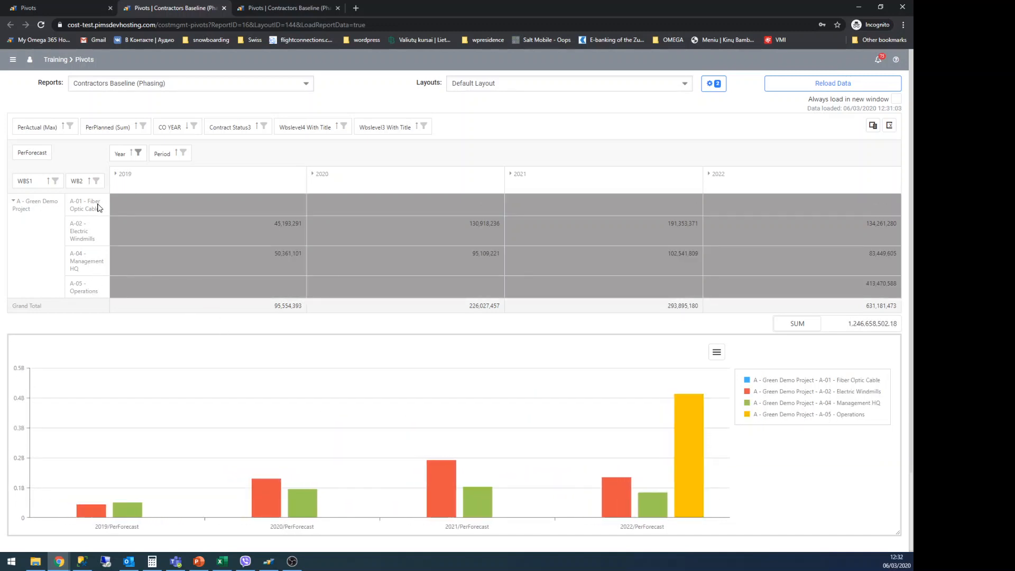
left_click(98, 207, "ctrl")
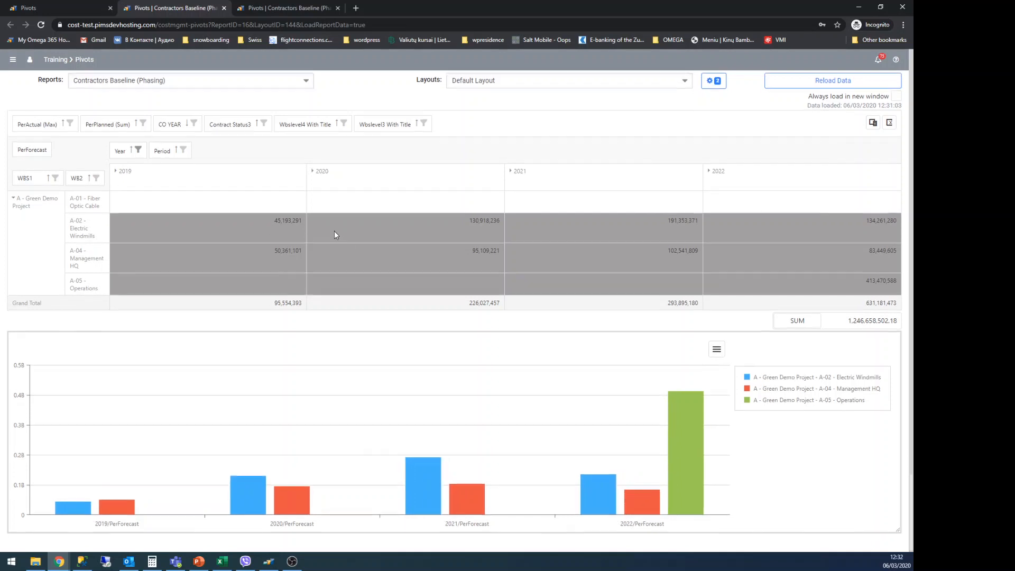
- Change the chart type to Stacked Bar and show the value labels
scroll(307, 229, "down", 2)
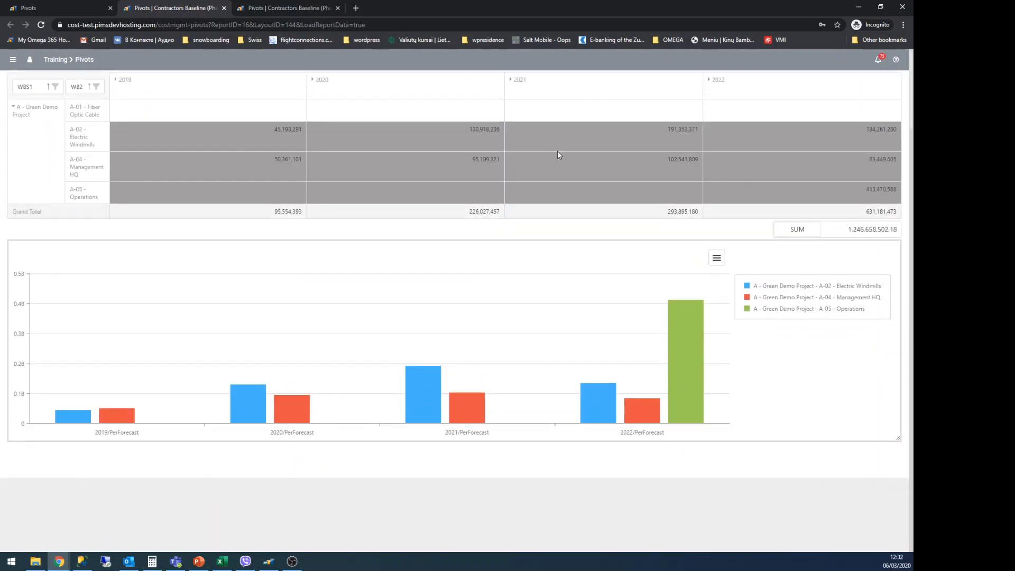
right_click(347, 349)
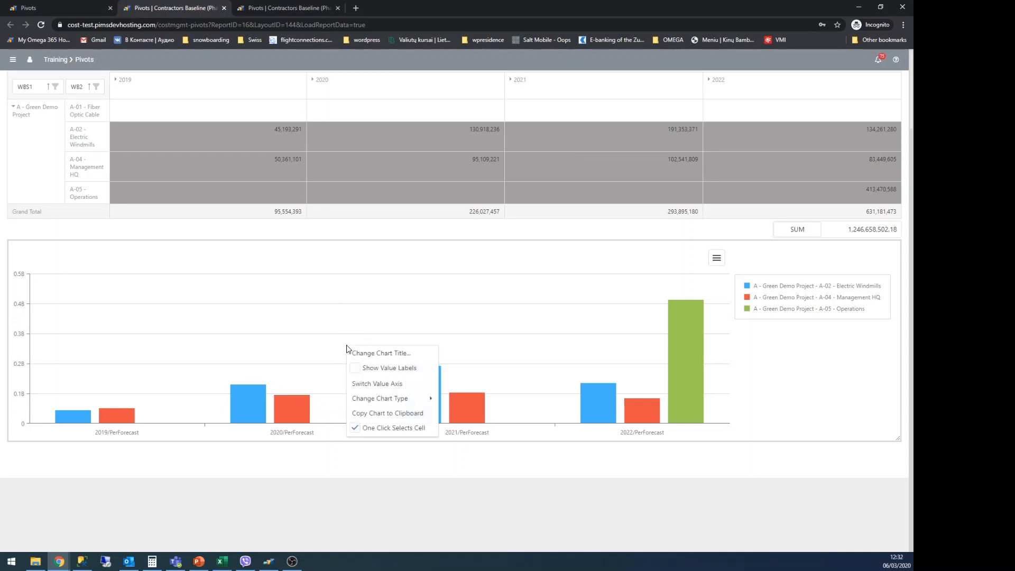
mouse_move(409, 398)
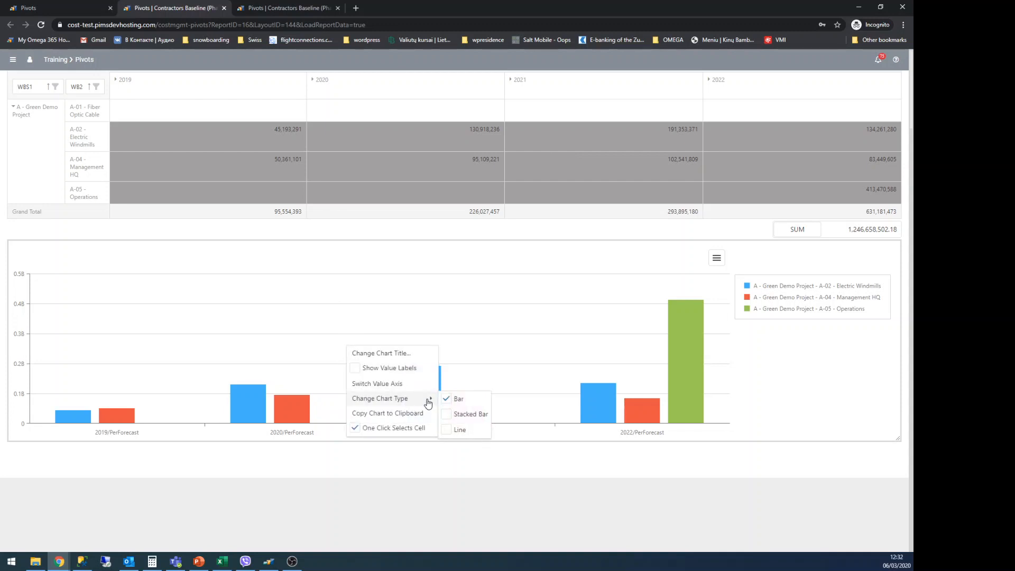
left_click(443, 413)
right_click(344, 313)
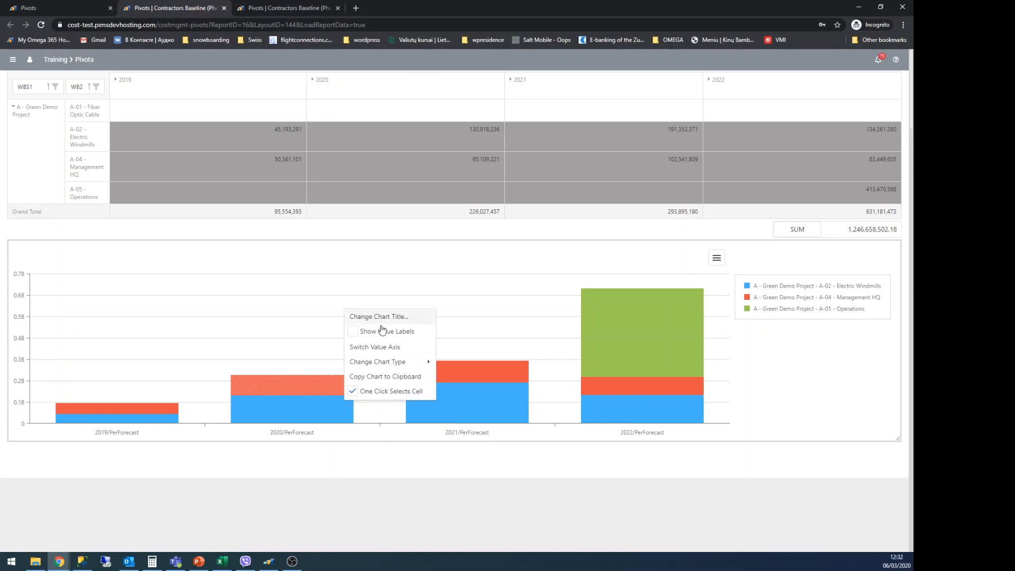
left_click(352, 331)
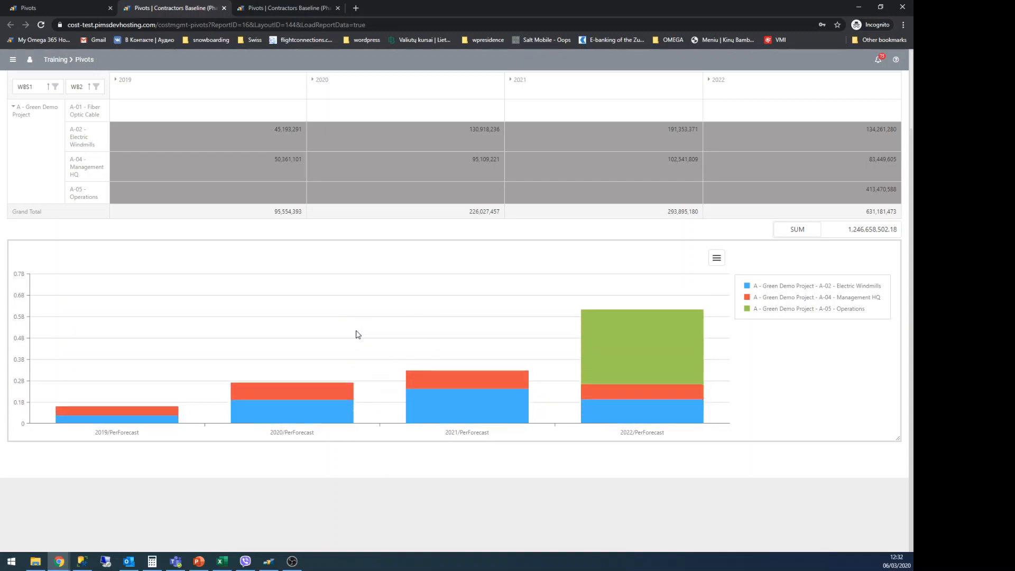
- Set the chart title to "Forecast by Year"
right_click(362, 269)
left_click(392, 276)
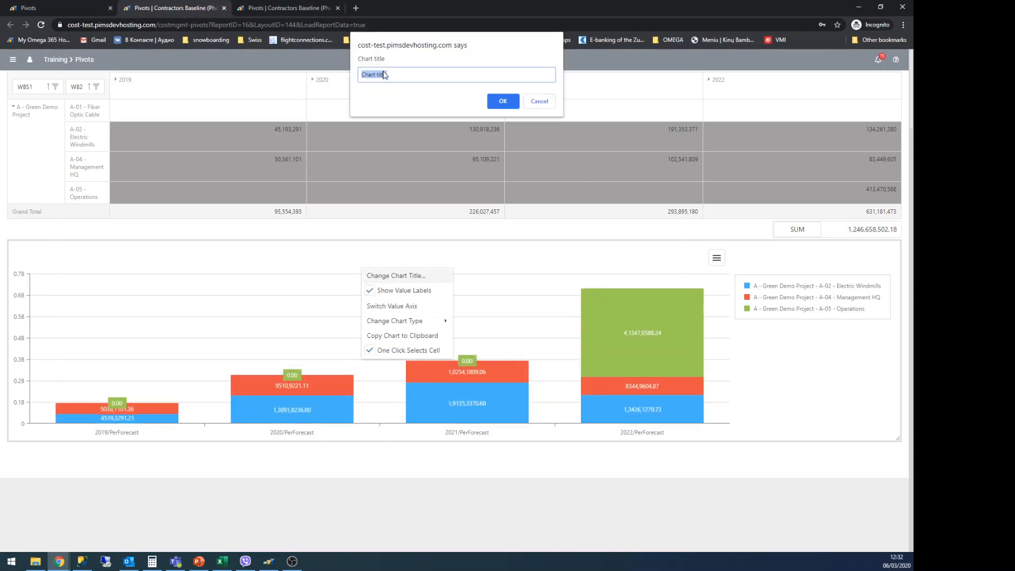
type("Forecast by Year")
left_click(511, 101)
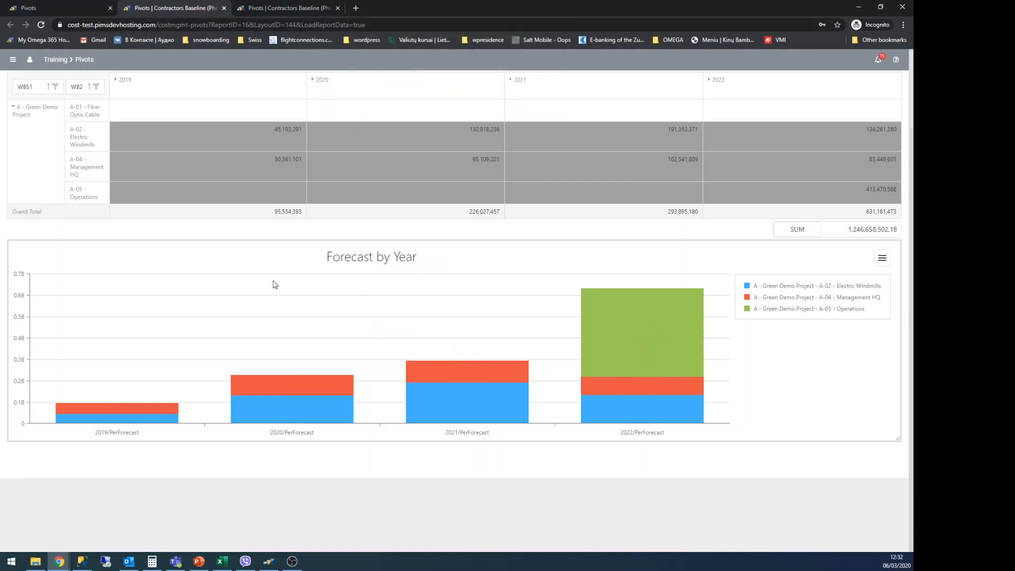
- Copy the chart to the clipboard, paste it into the untitled Outlook message and minimize that message
right_click(537, 264)
left_click(568, 329)
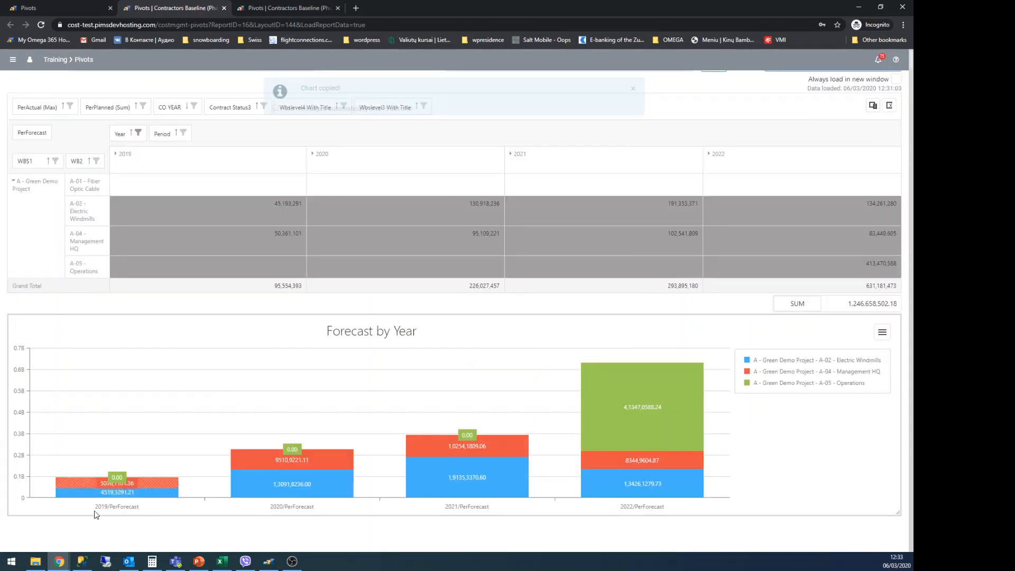
left_click(129, 561)
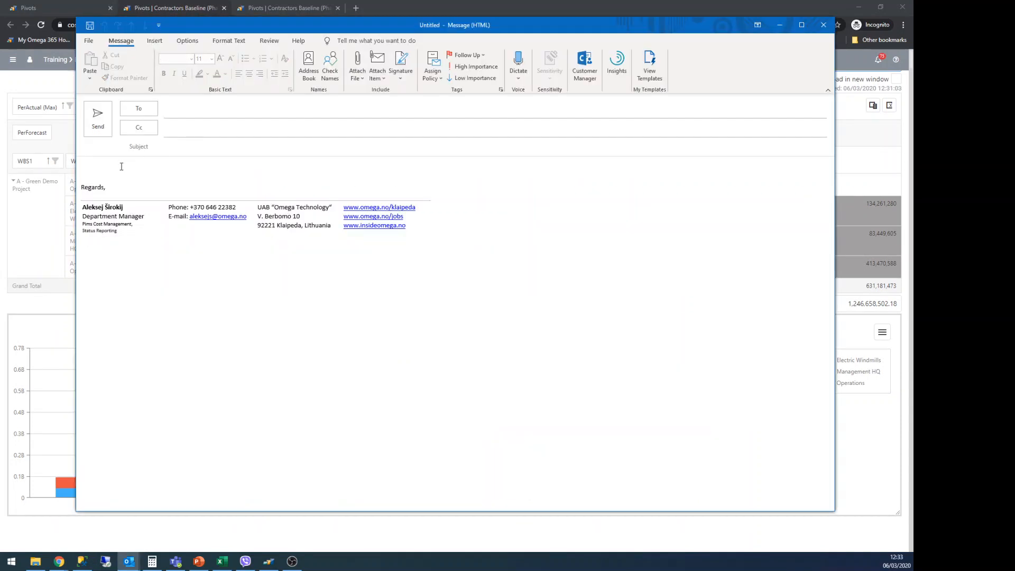
key("ctrl+v")
left_click(508, 256)
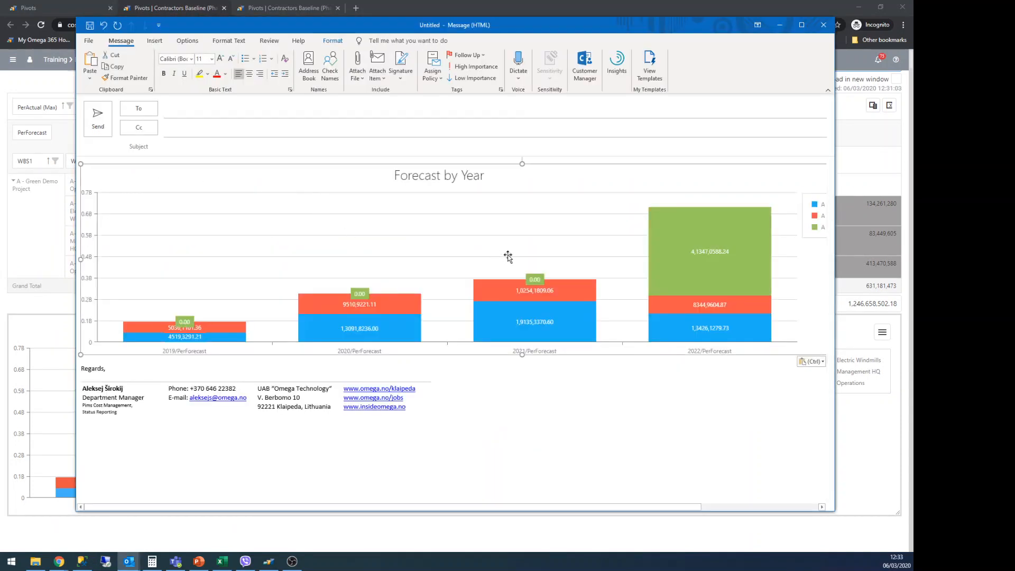
left_click(780, 25)
- Narrow the Forecast by Year chart to about two-thirds of the pivot's width and copy it to the clipboard
left_click_drag(899, 519, 609, 526)
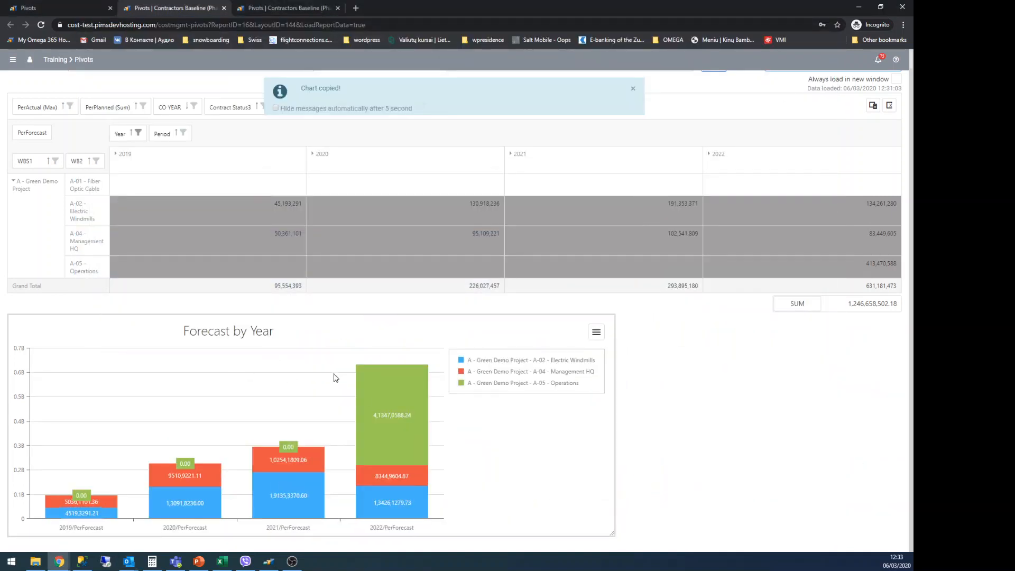
right_click(476, 440)
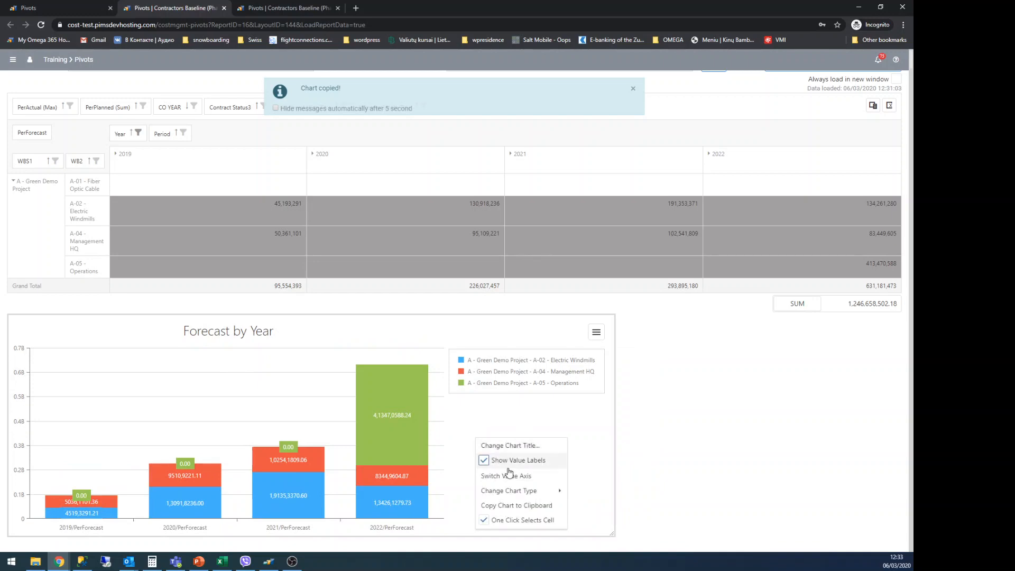
left_click(510, 506)
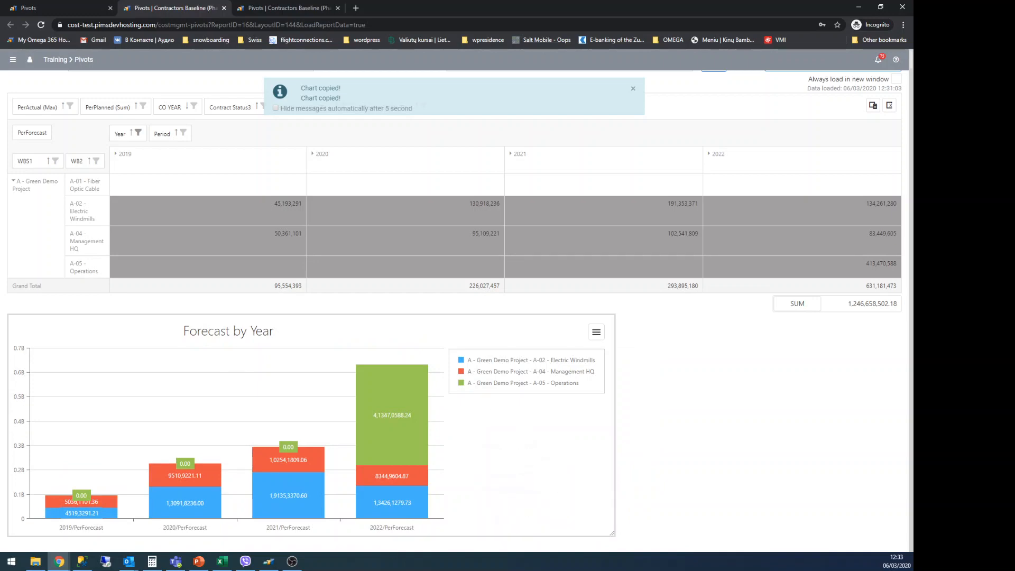
- Replace the chart picture in the untitled Outlook message with the copied chart, minimize the message and dismiss the chart notification
key("alt+Tab")
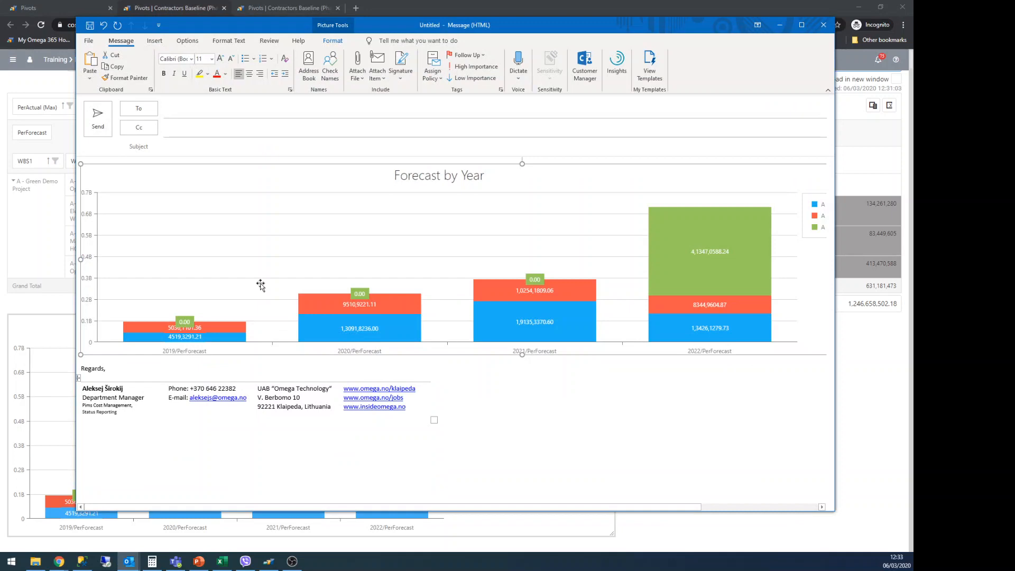
key("Delete")
key("ctrl+v")
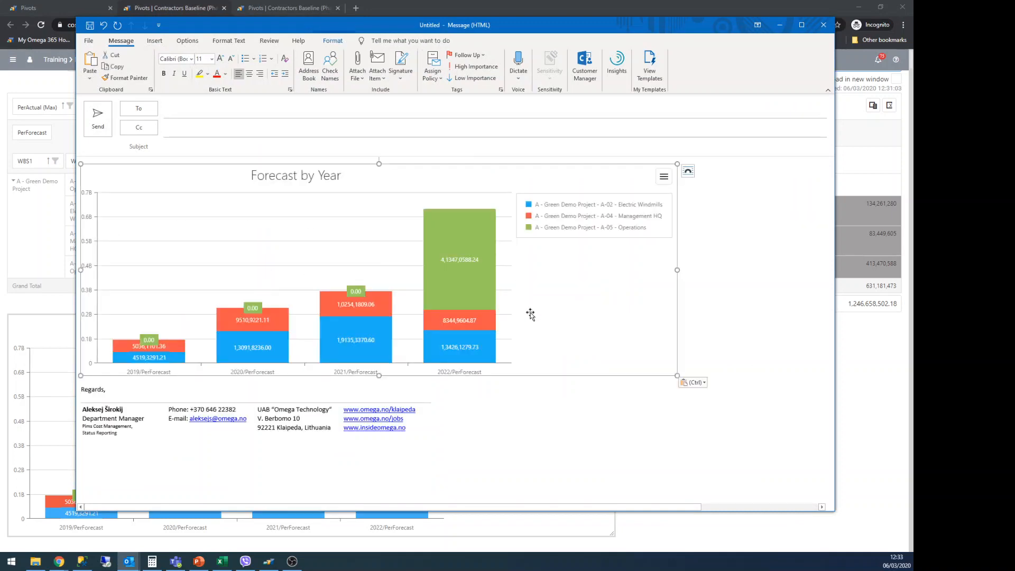
left_click(780, 25)
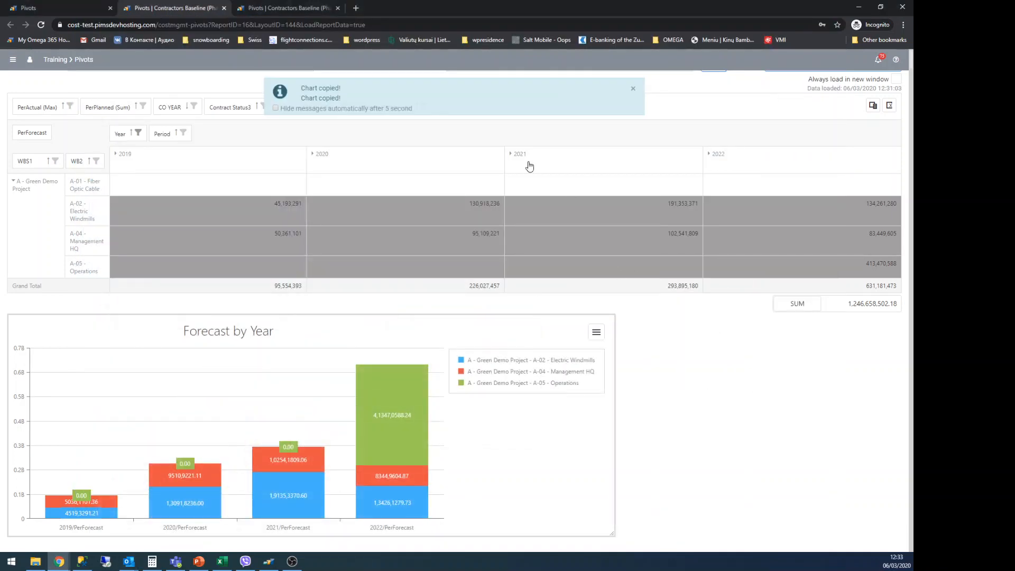
left_click(633, 89)
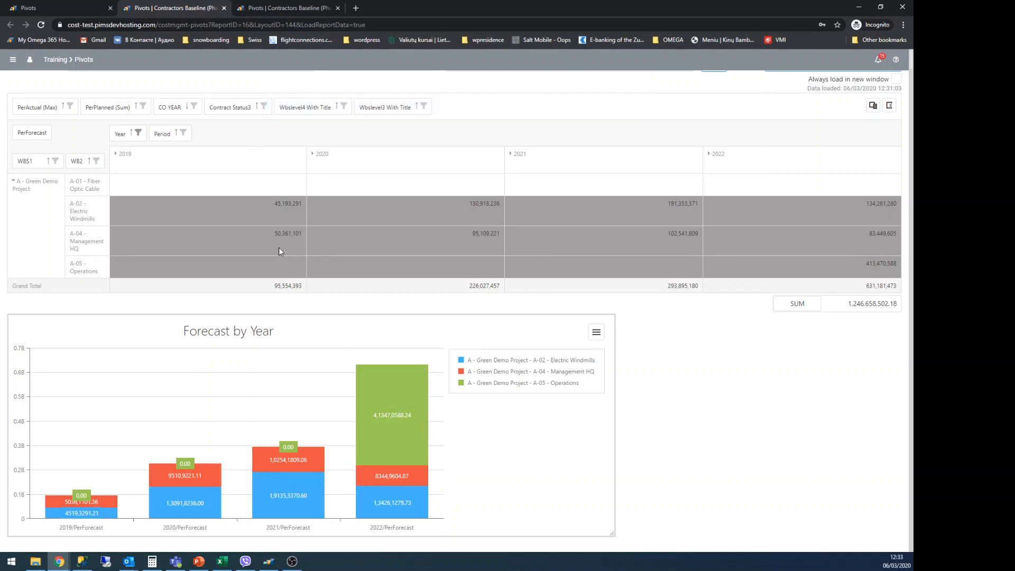
- Try the Forecast by Year chart with its value axis switched, and switch it back
right_click(321, 403)
mouse_move(362, 451)
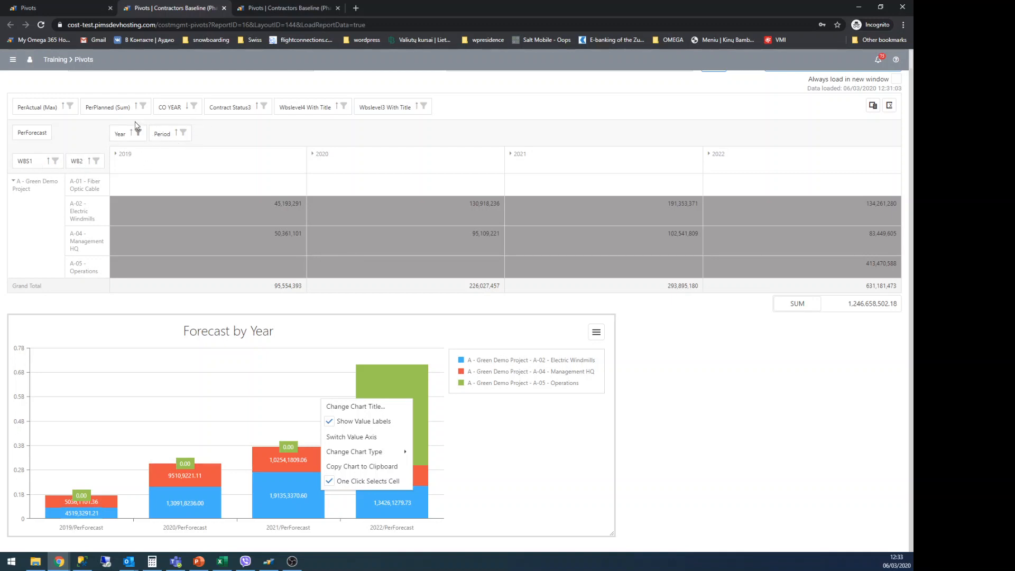
right_click(321, 333)
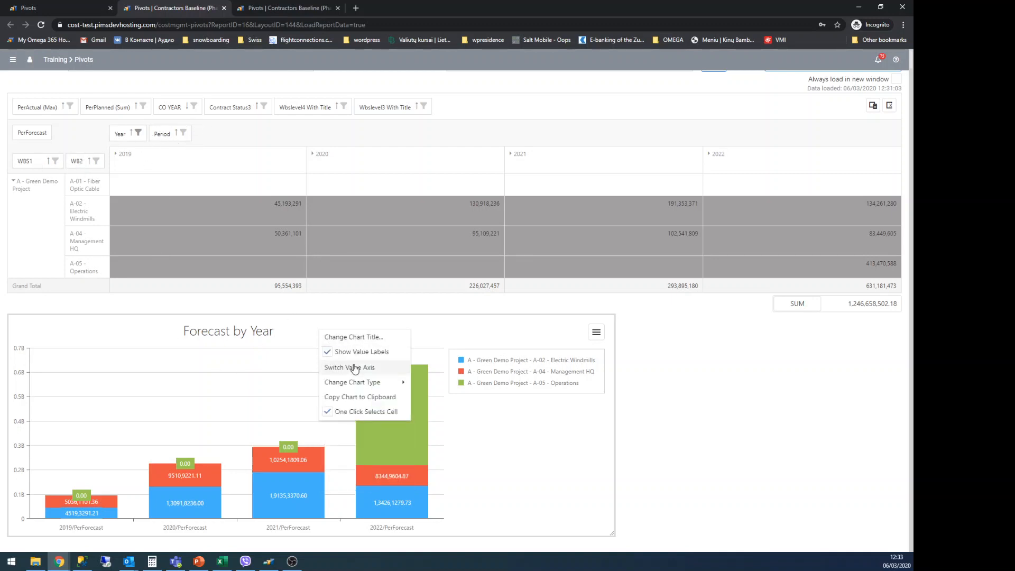
left_click(385, 368)
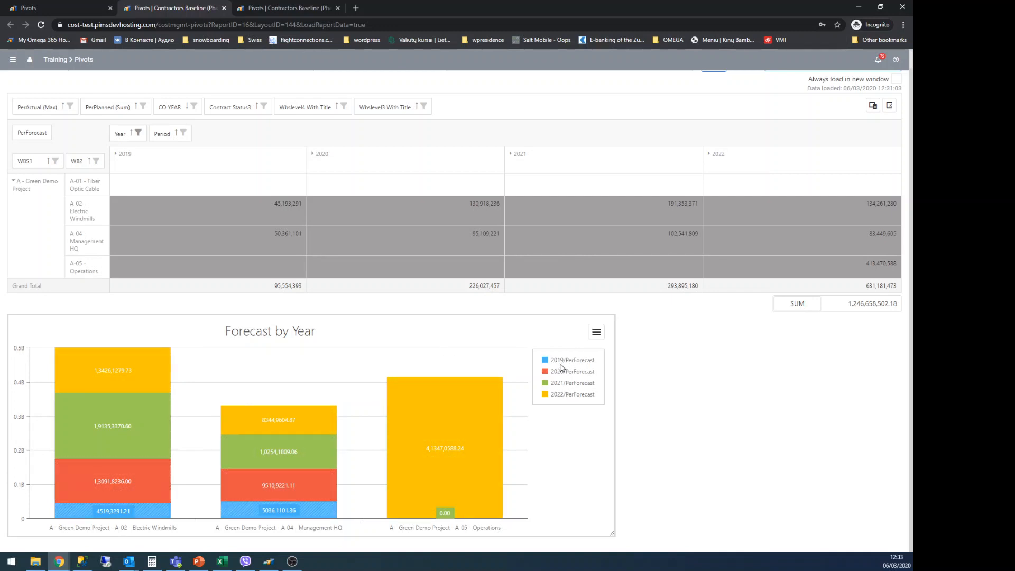
right_click(66, 329)
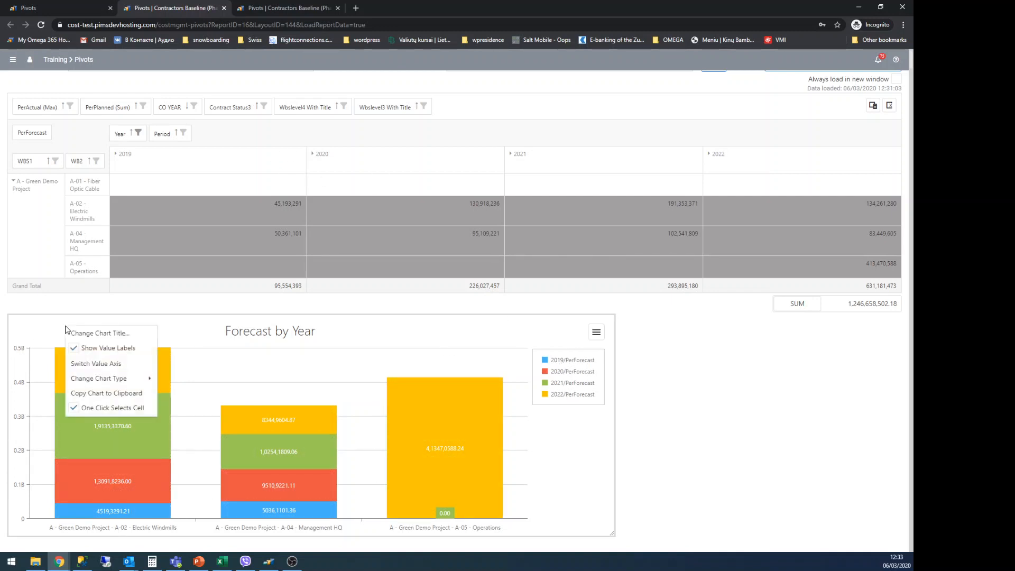
left_click(108, 364)
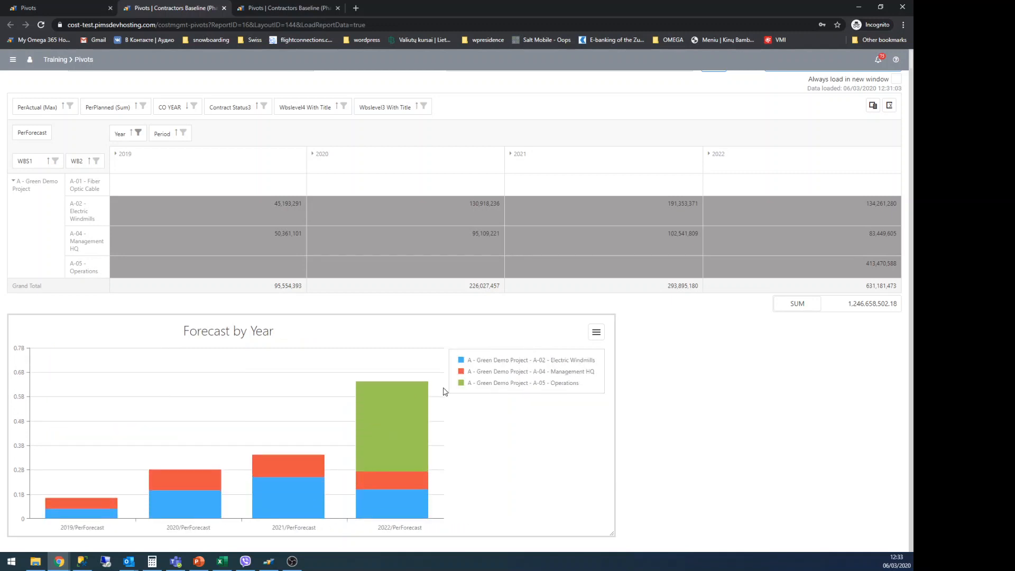
- Widen the chart to about four-fifths of the pivot's width and reselect the A-02 Electric Windmills, A-04 Management HQ and A-05 Operations rows
left_click_drag(613, 535, 738, 537)
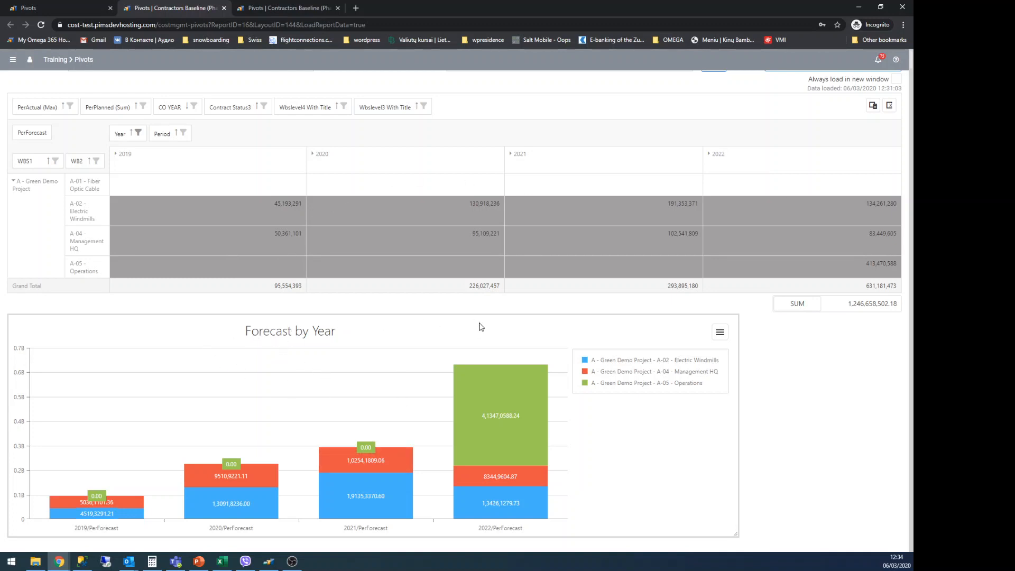
left_click_drag(279, 215, 744, 264)
left_click(742, 262)
left_click(738, 245)
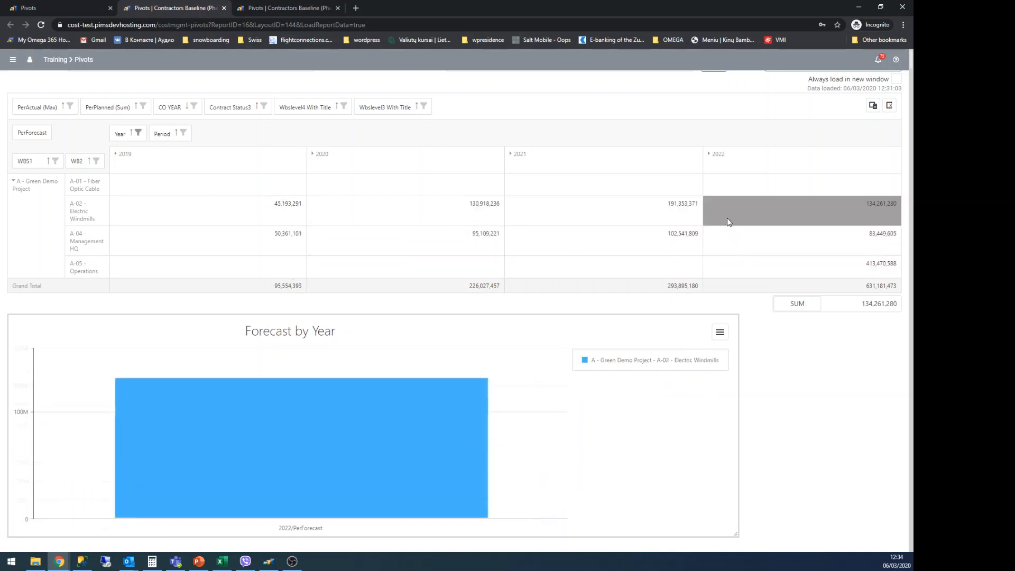
left_click(728, 218)
left_click(97, 216)
left_click(99, 241)
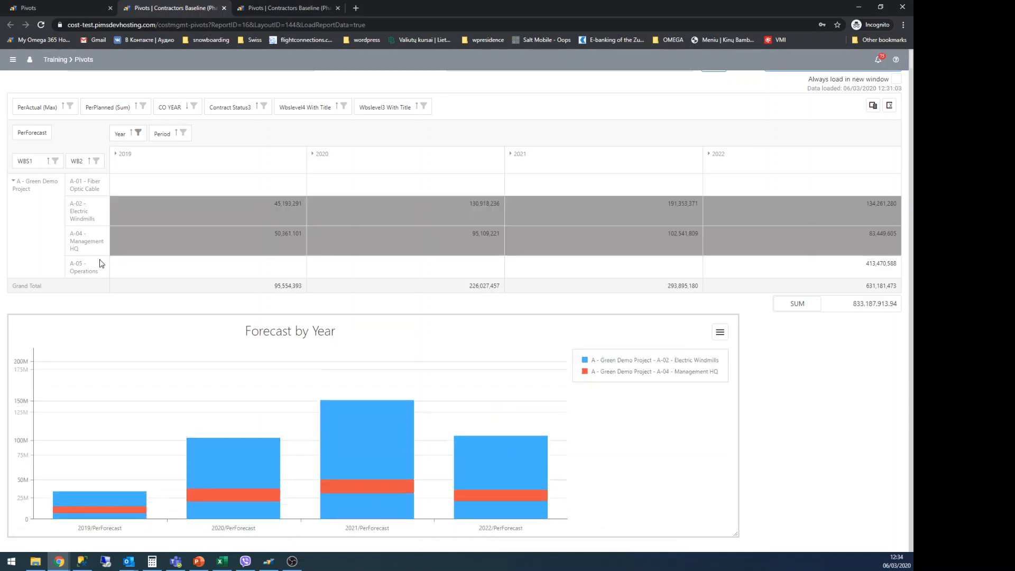
left_click(99, 265)
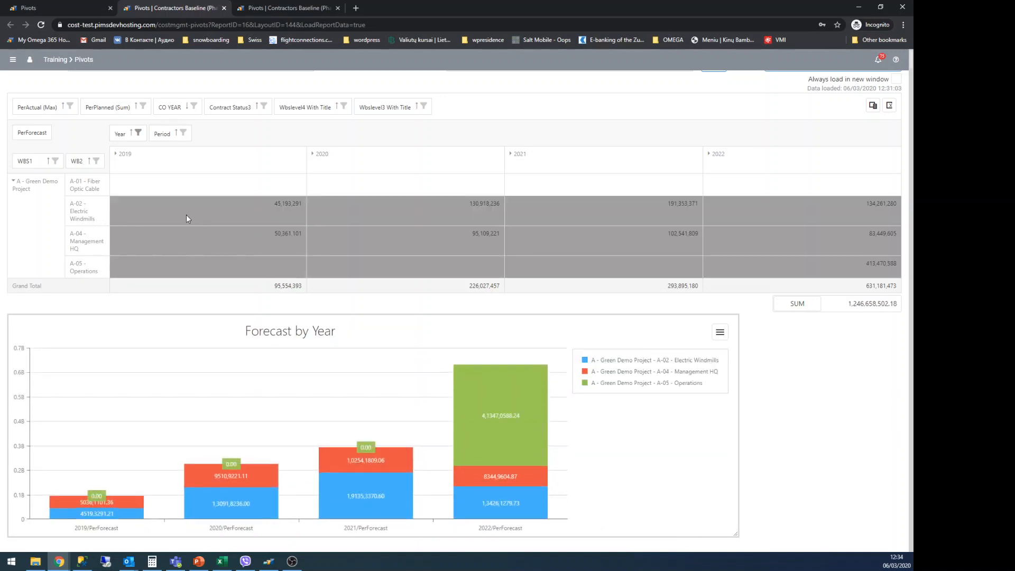
- Deselect the A-02 Electric Windmills, A-04 Management HQ and A-05 Operations rows
left_click(97, 217)
left_click(98, 241)
left_click(99, 264)
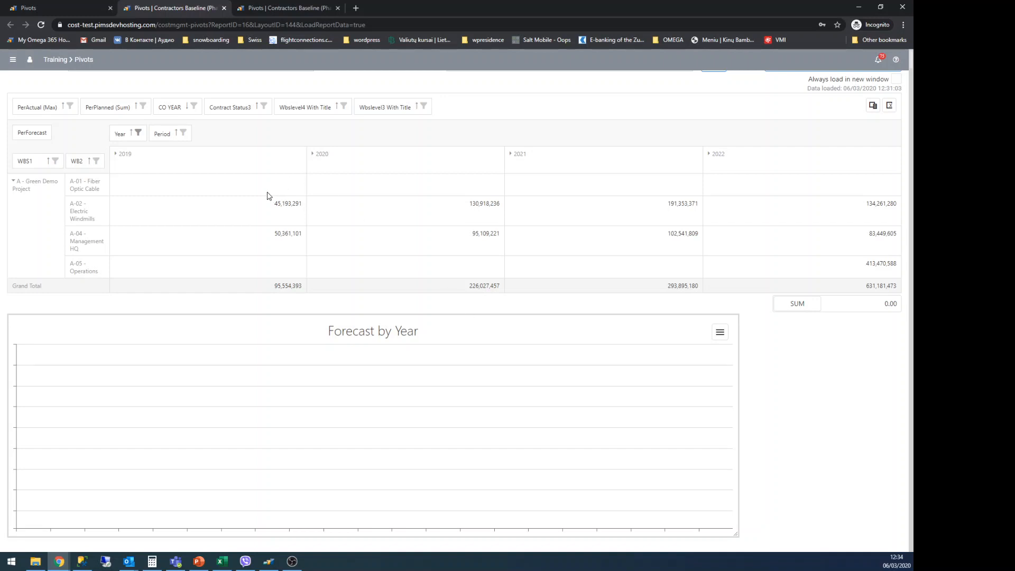
right_click(344, 215)
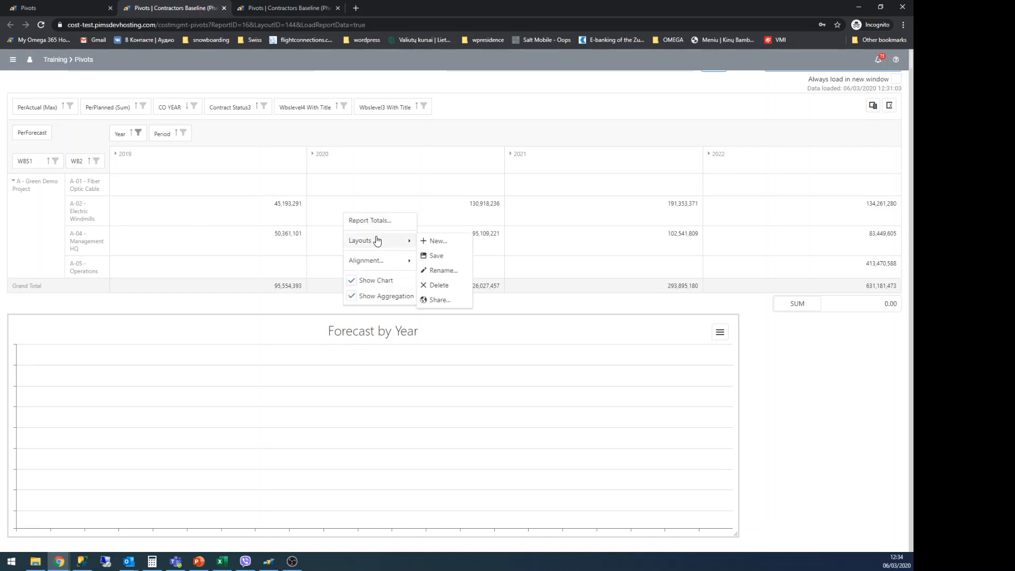
mouse_move(363, 261)
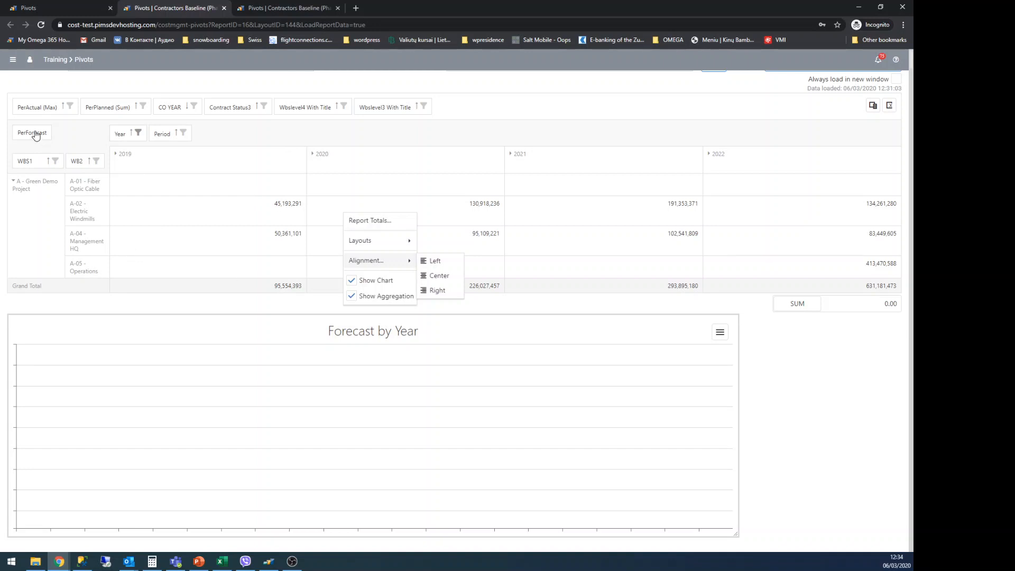
left_click(364, 134)
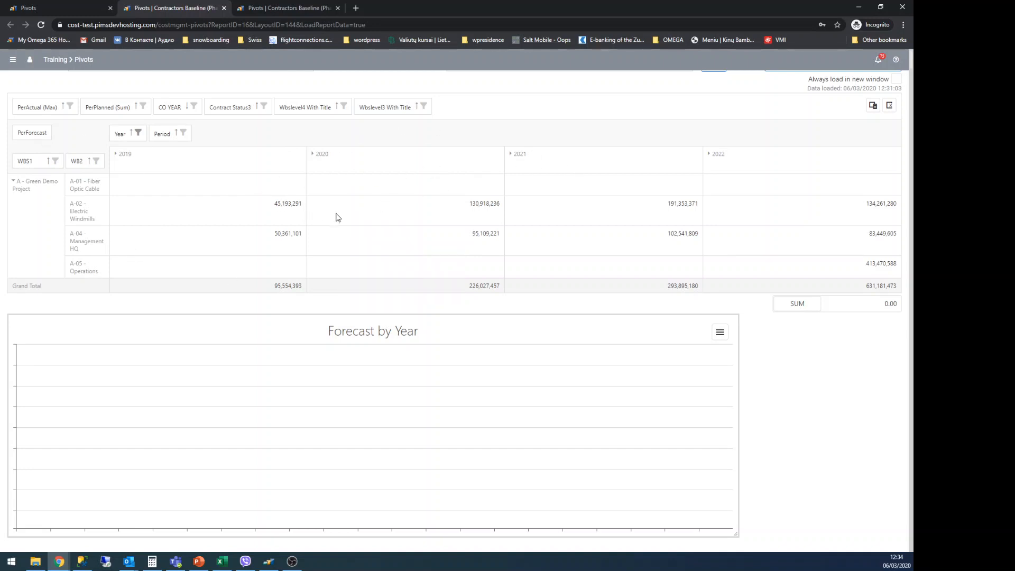
- Hide the chart below the pivot and expand the 2019 column into its monthly periods
right_click(412, 278)
mouse_move(440, 305)
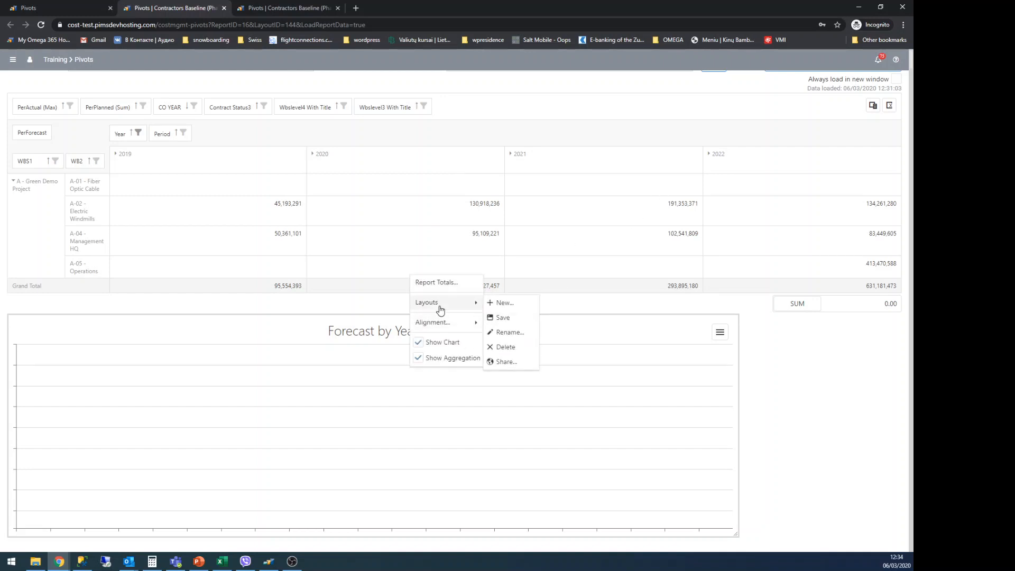
left_click(439, 342)
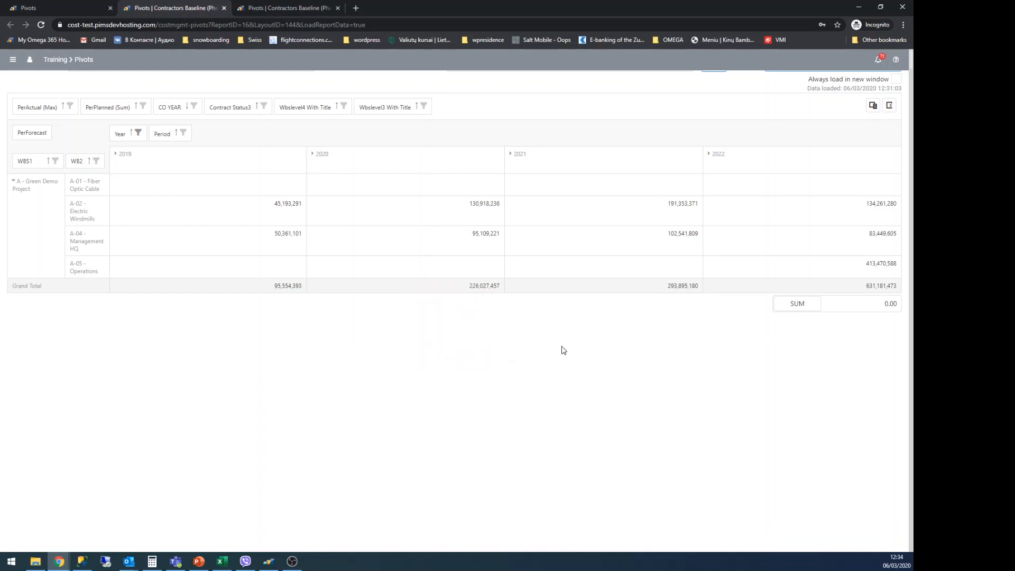
left_click(116, 153)
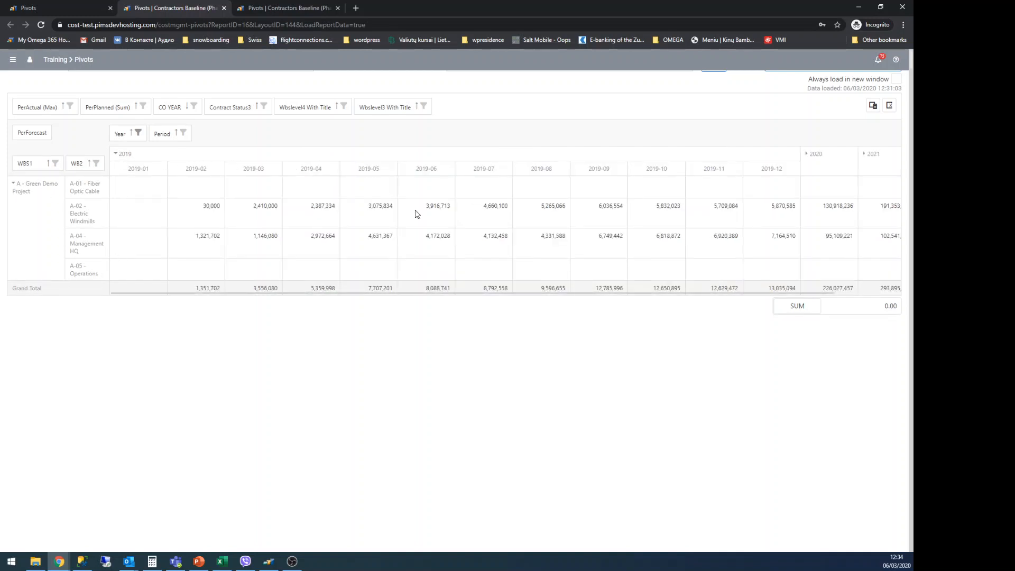
right_click(280, 196)
left_click(386, 222)
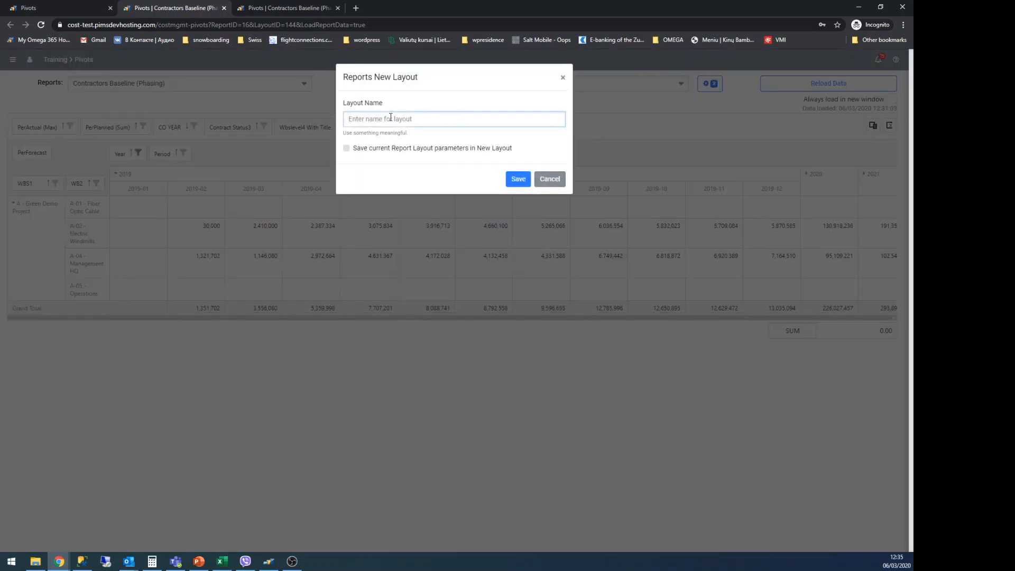
left_click(563, 77)
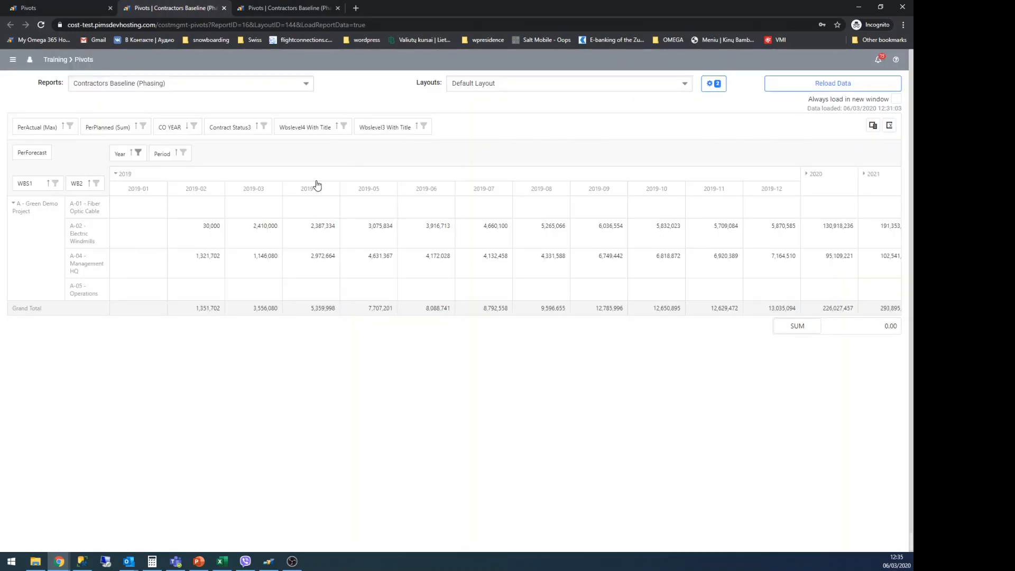
right_click(255, 235)
mouse_move(276, 263)
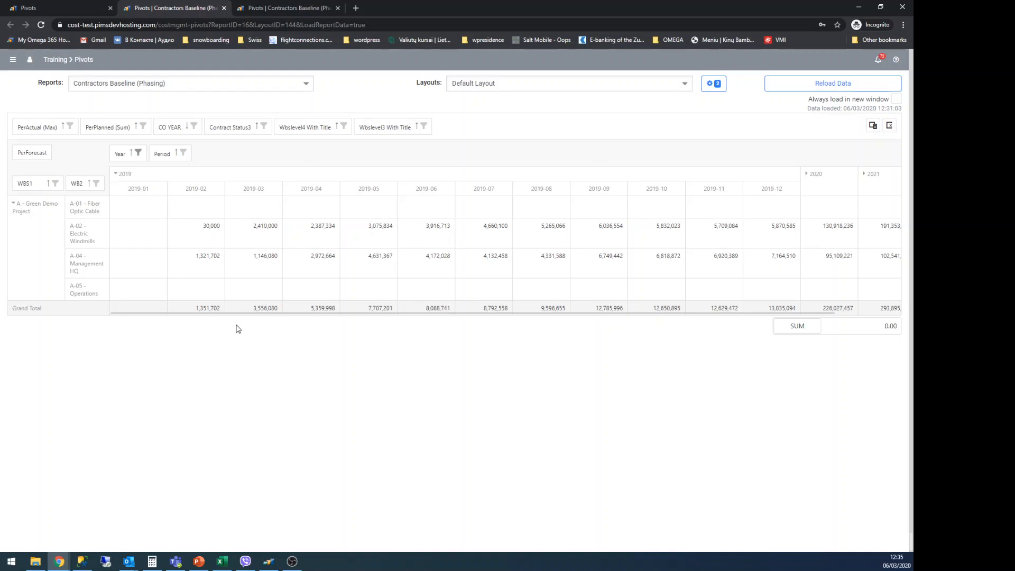
- Look through the open pivot report tabs and open the Pivots Setup page in the first one
left_click(56, 6)
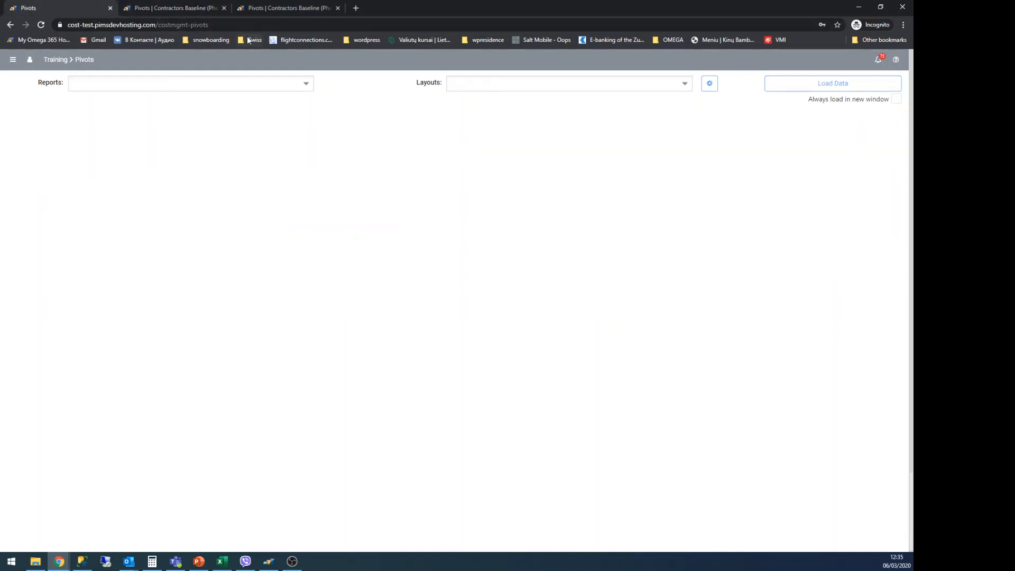
left_click(160, 8)
left_click(269, 8)
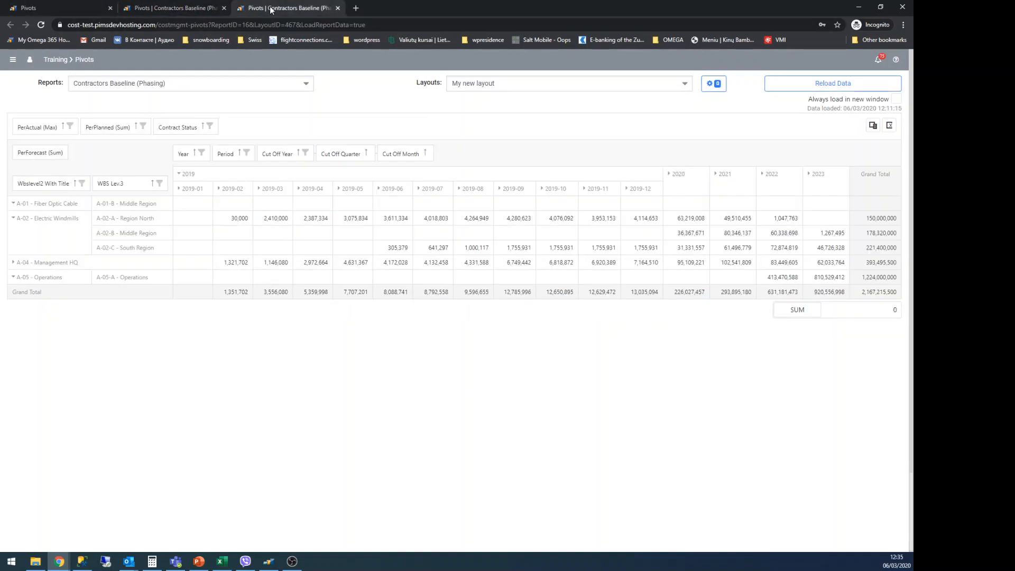
left_click(62, 8)
left_click(12, 59)
left_click(393, 161)
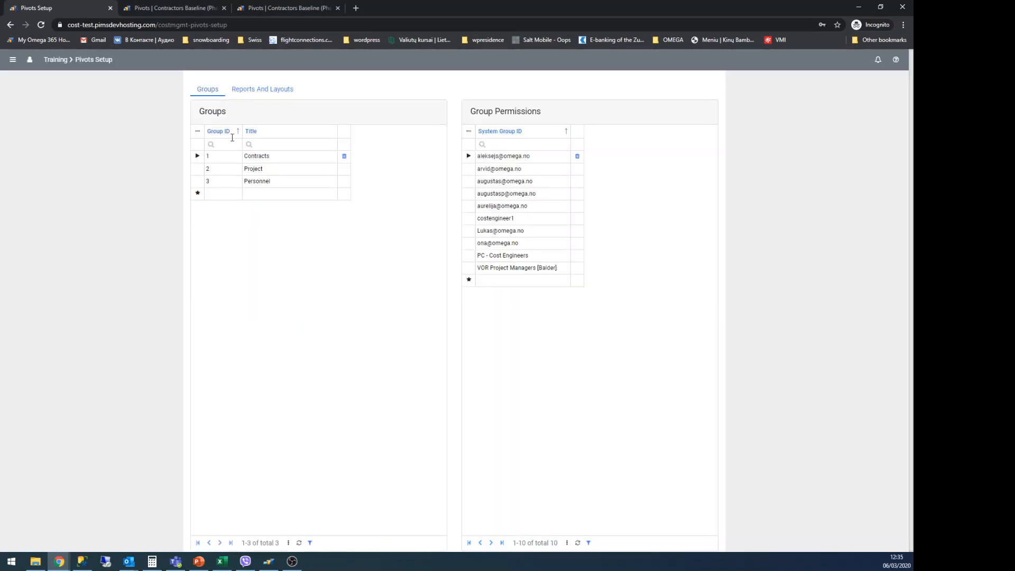
- Review the Default Layout permissions of the Contractors Baseline (Phasing) report alongside the Contracts group's permissions
left_click(266, 90)
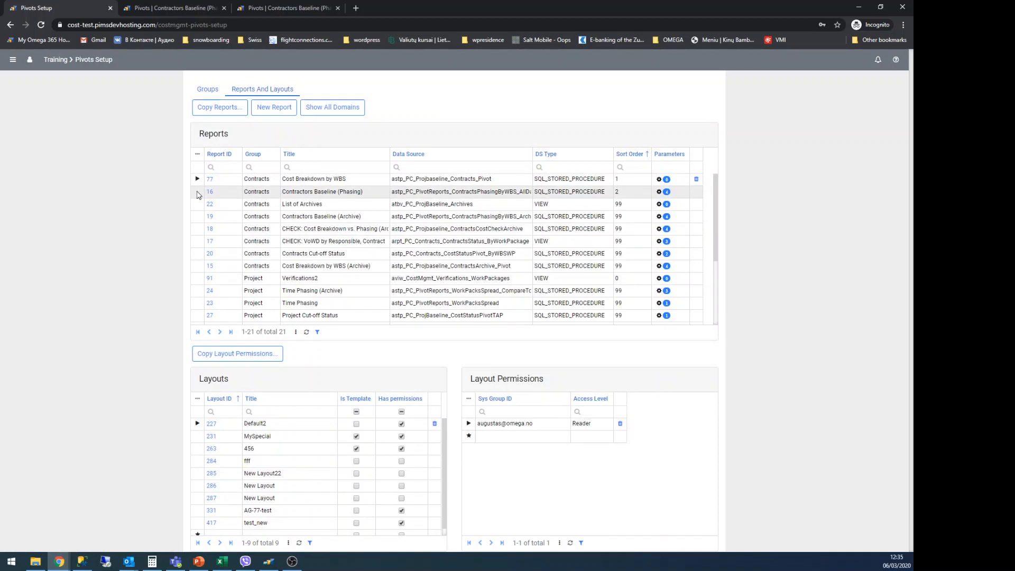
left_click(197, 193)
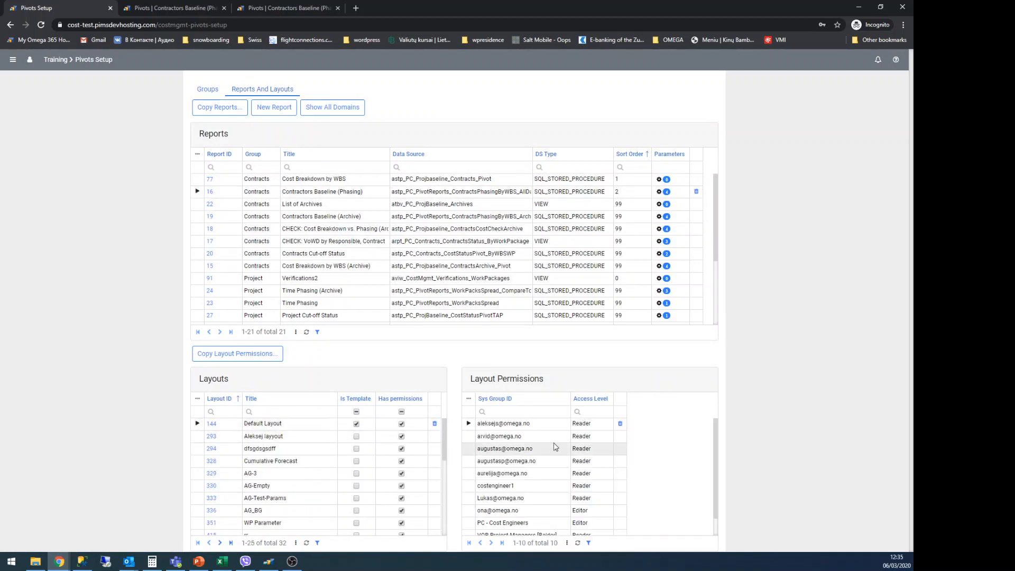
scroll(587, 443, "down", 1)
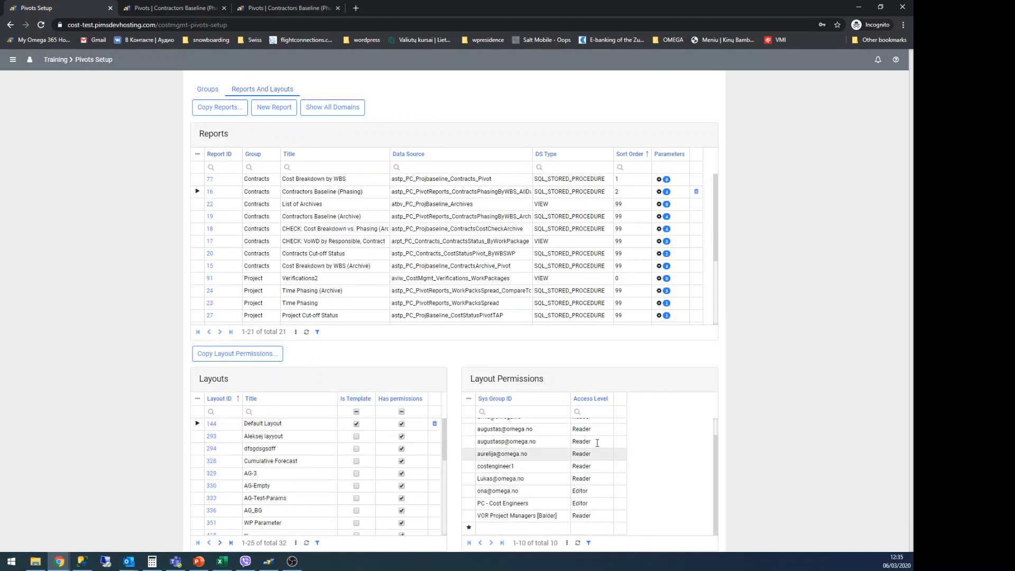
scroll(595, 441, "up", 1)
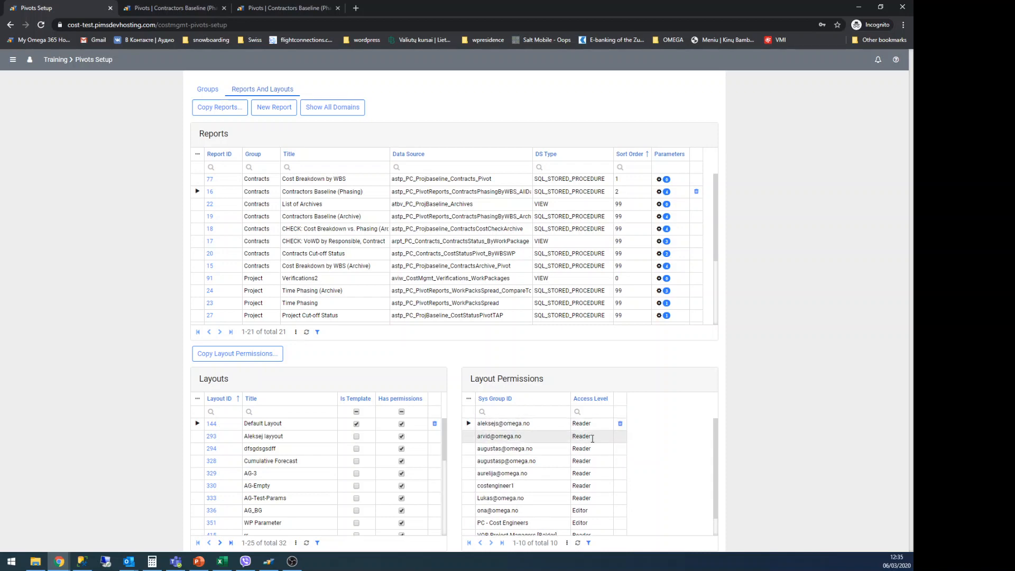
left_click(208, 90)
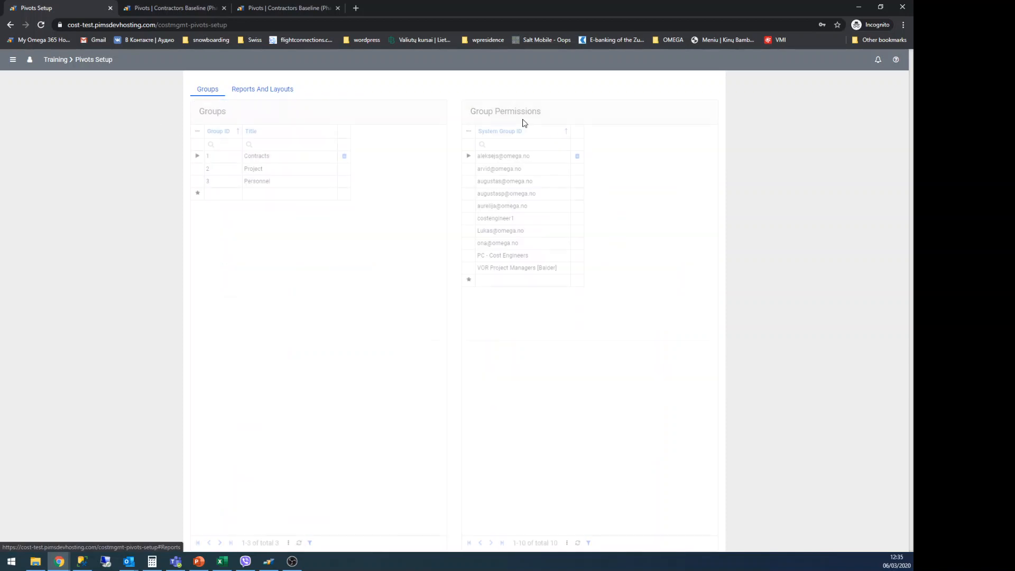
left_click(285, 90)
scroll(582, 449, "down", 1)
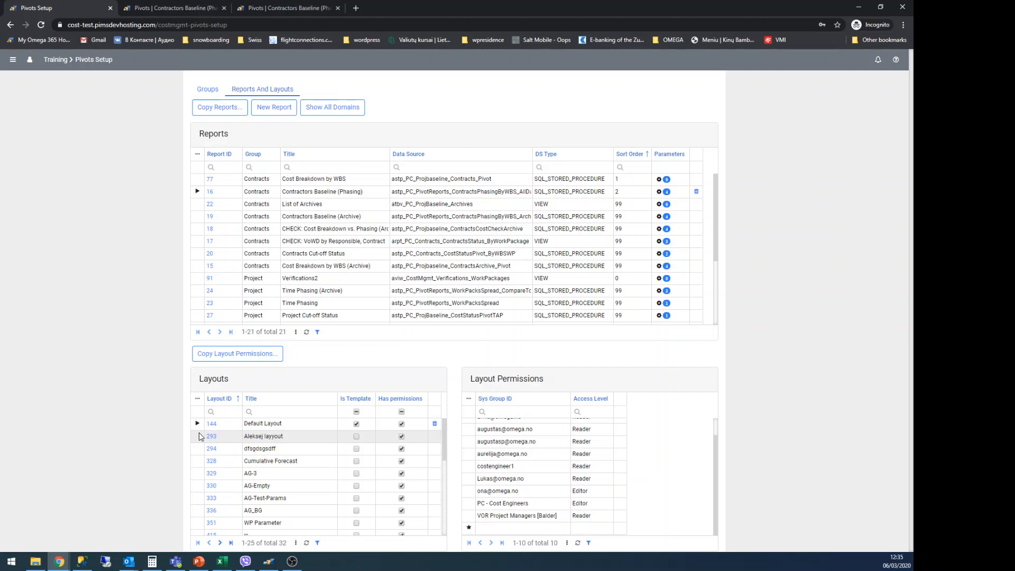
- Review the Default Layout's sharing permissions from the Contractors Baseline (Phasing) pivot, including the available access levels, and close them unchanged
left_click(183, 8)
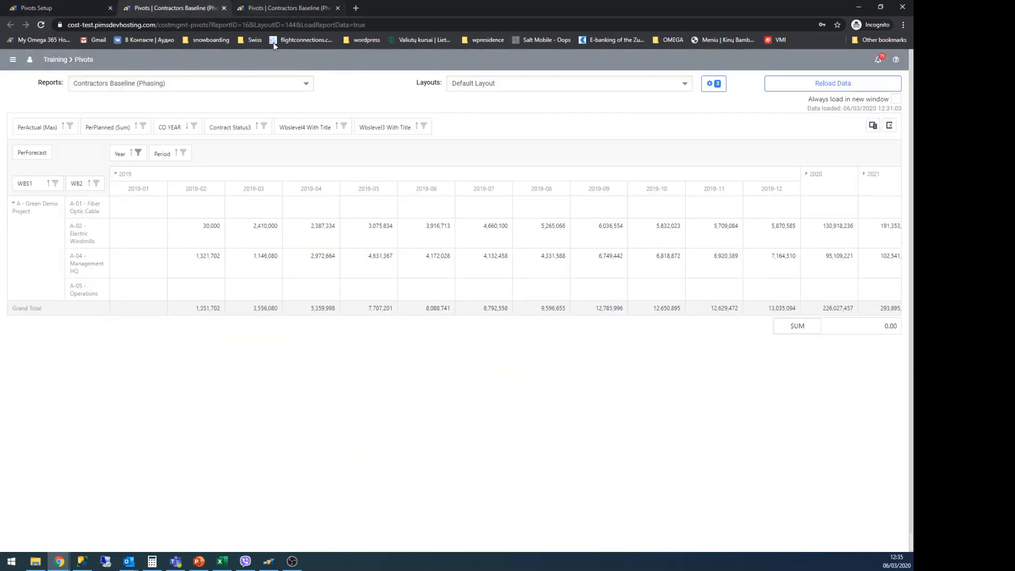
right_click(290, 239)
mouse_move(328, 266)
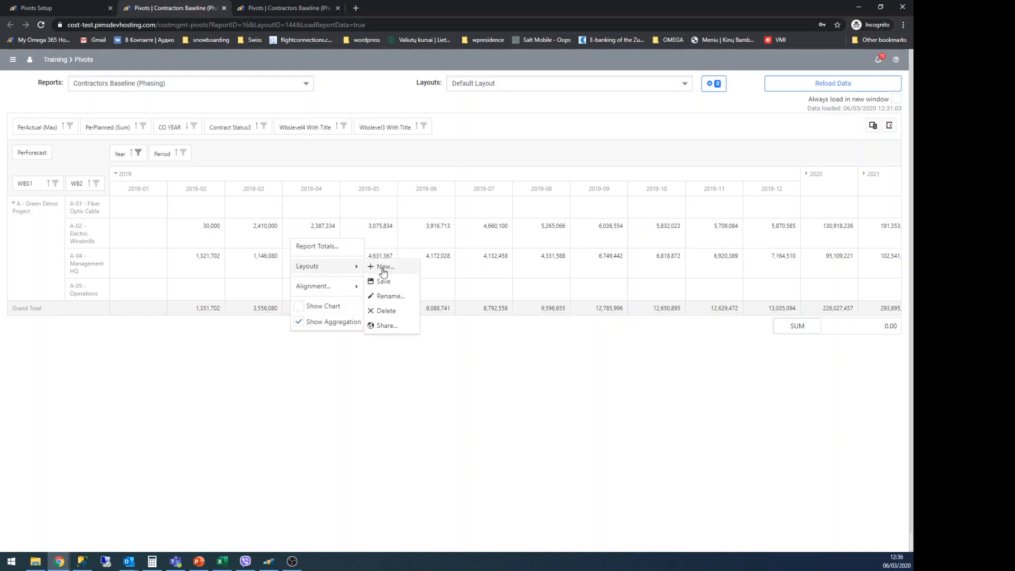
left_click(388, 327)
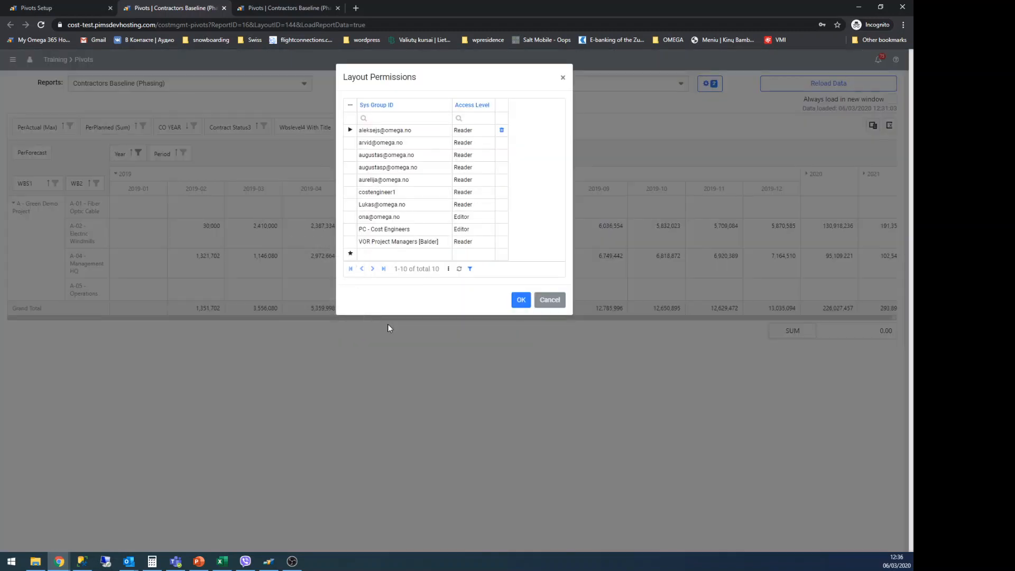
left_click(483, 129)
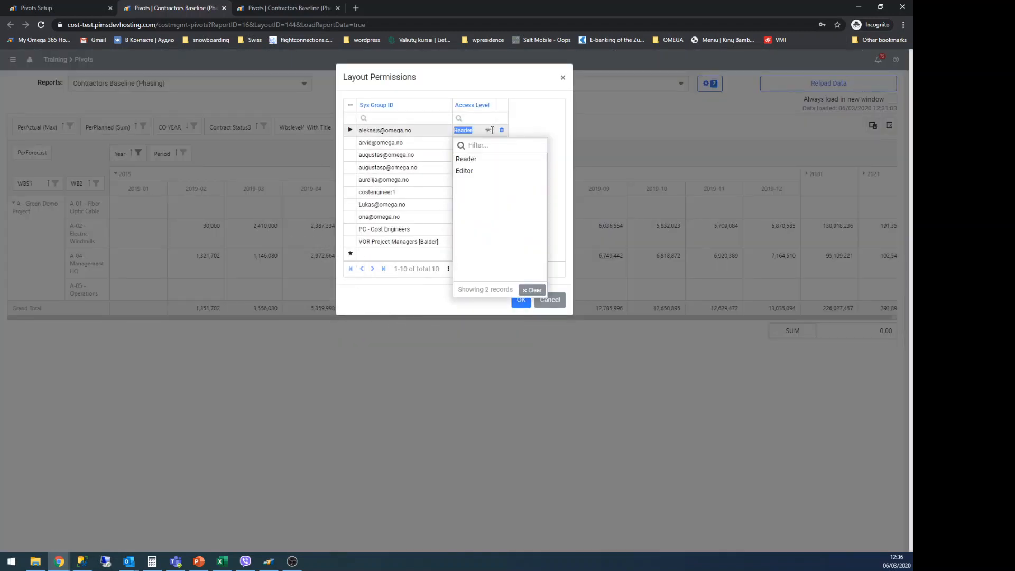
left_click(527, 122)
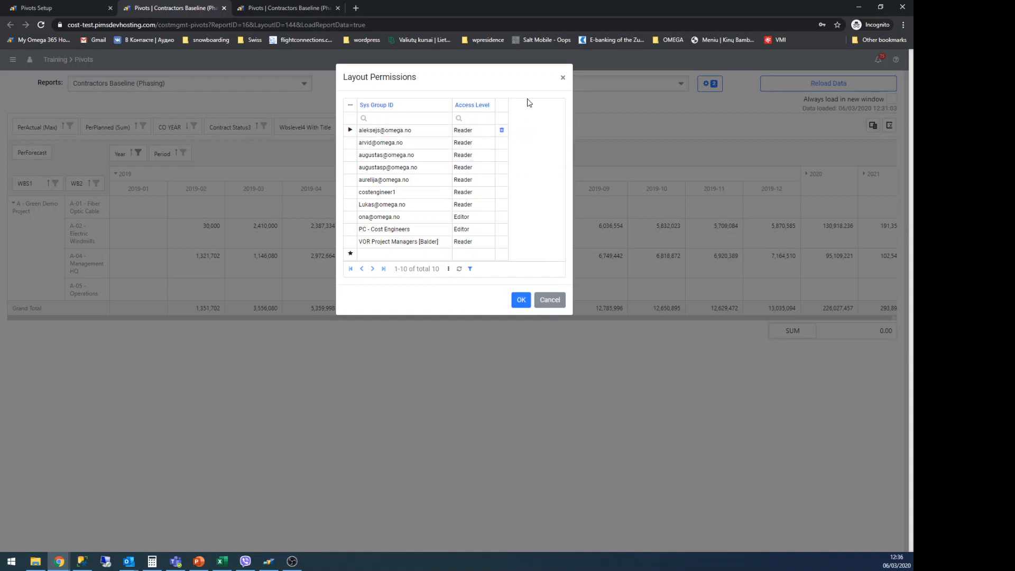
left_click(562, 78)
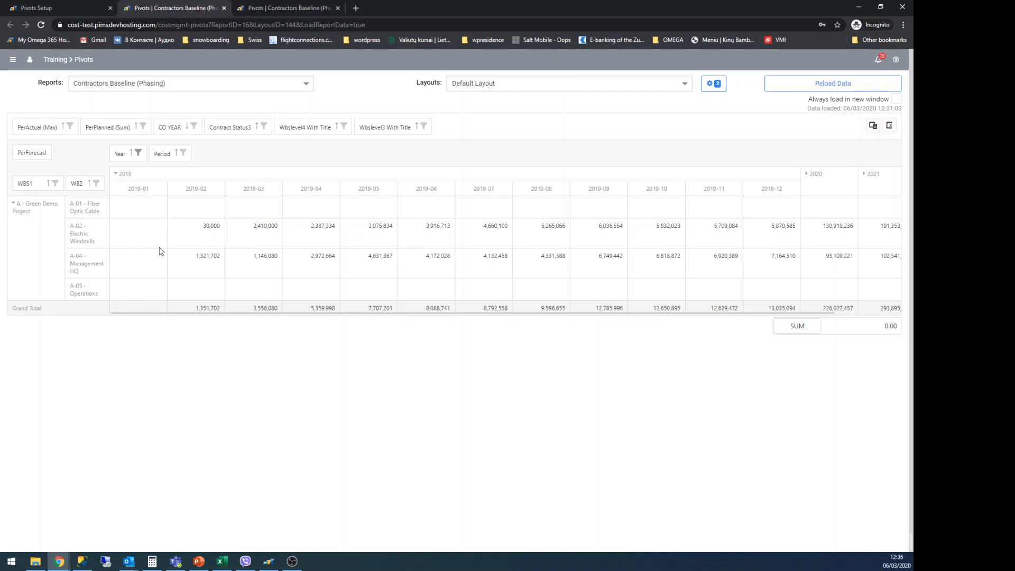
- Return to Pivots Setup and view the permissions of the layout listed directly below Default Layout
left_click(74, 6)
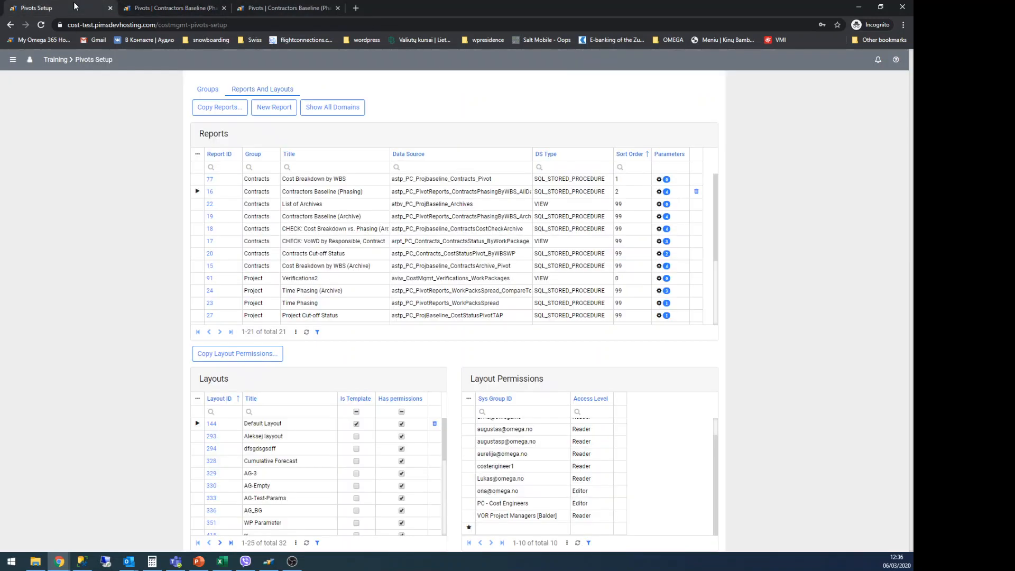
left_click(206, 441)
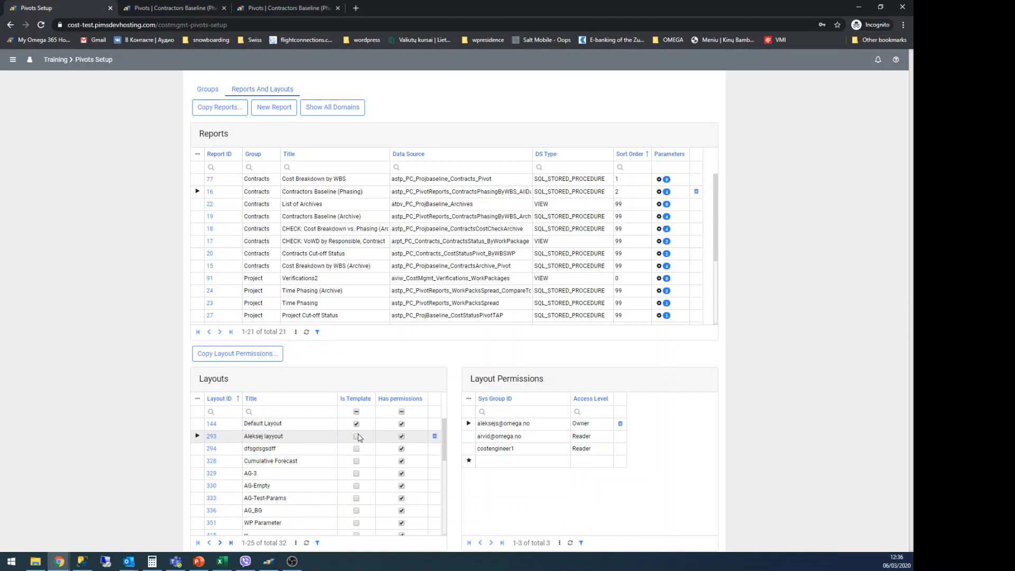
left_click(206, 5)
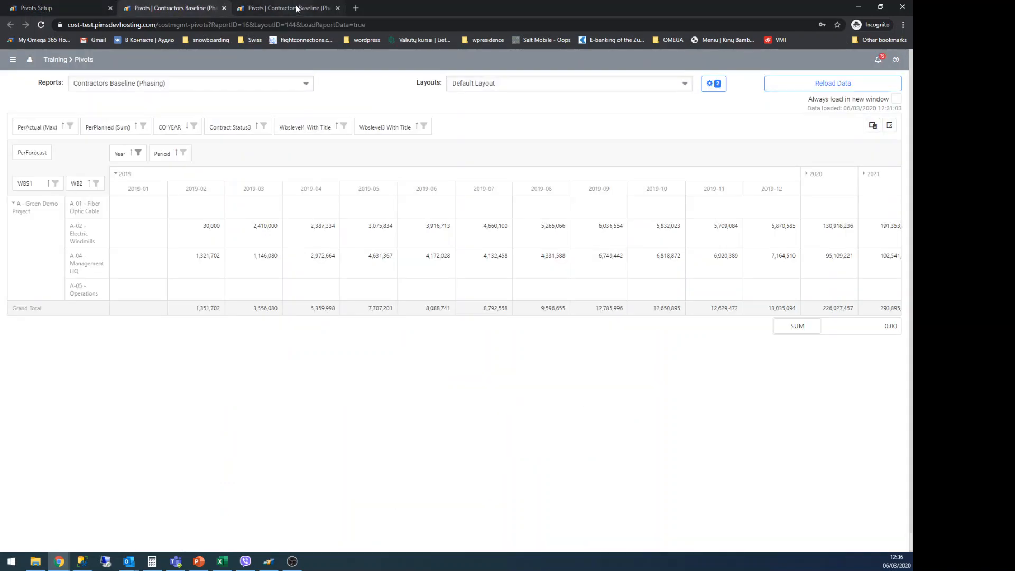
left_click(297, 8)
left_click(180, 8)
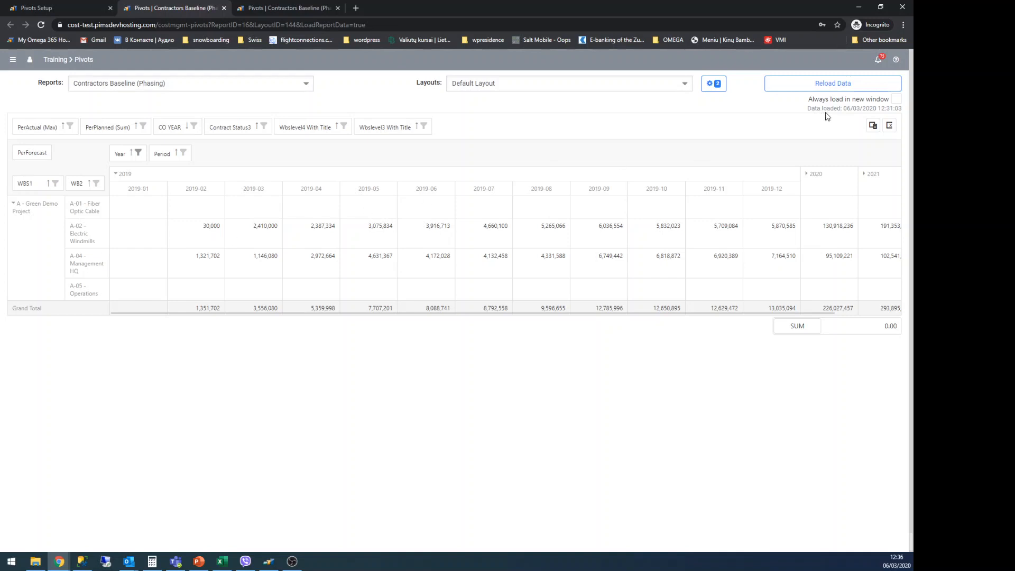
key("alt+Tab")
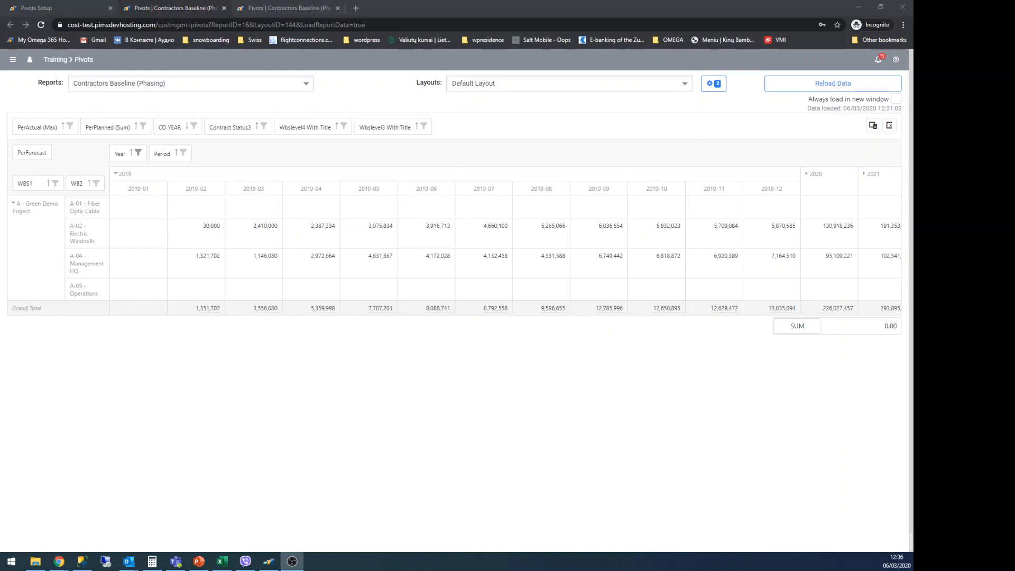